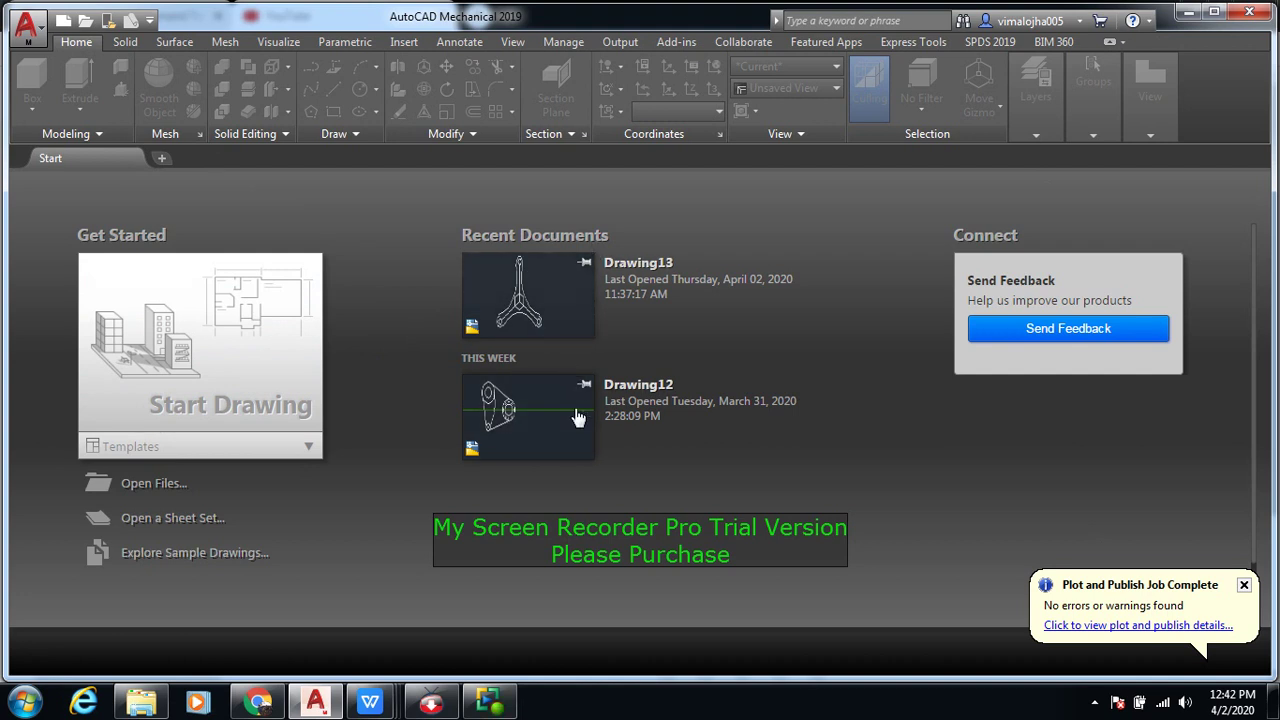
Step: Create blank Drawing3 and make Drafting & Annotation the active workspace
click(190, 335)
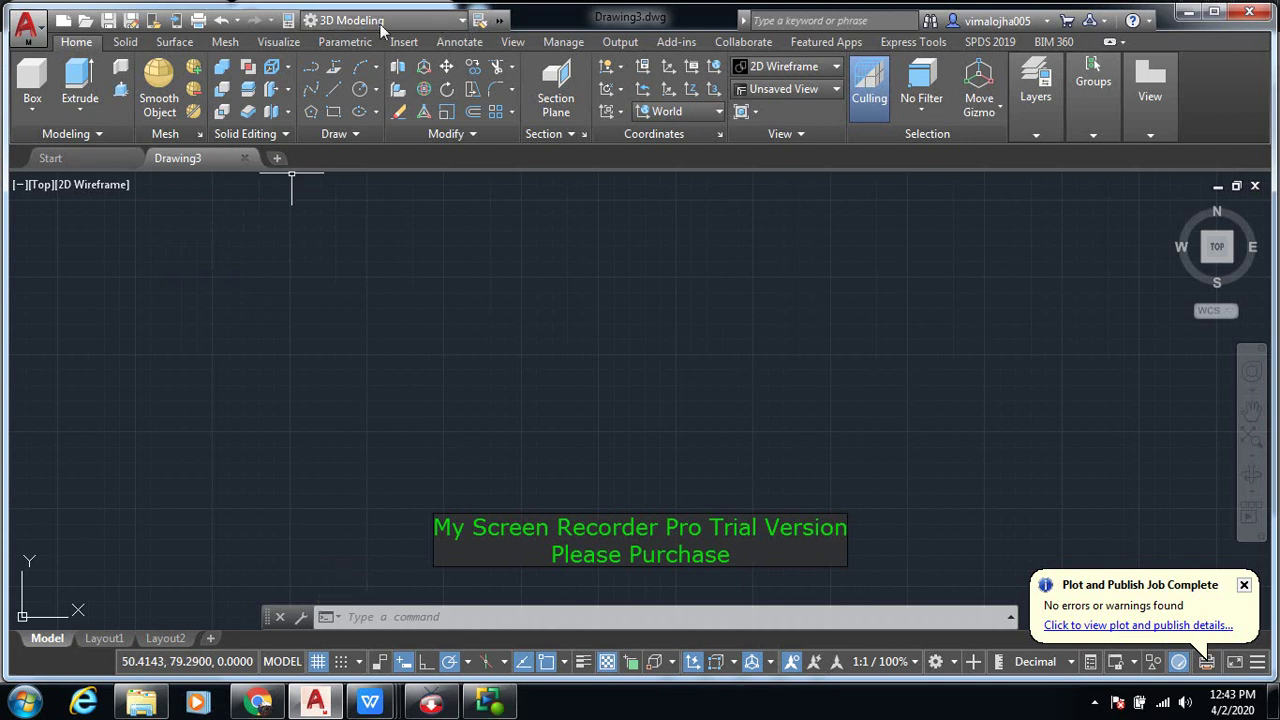
click(458, 22)
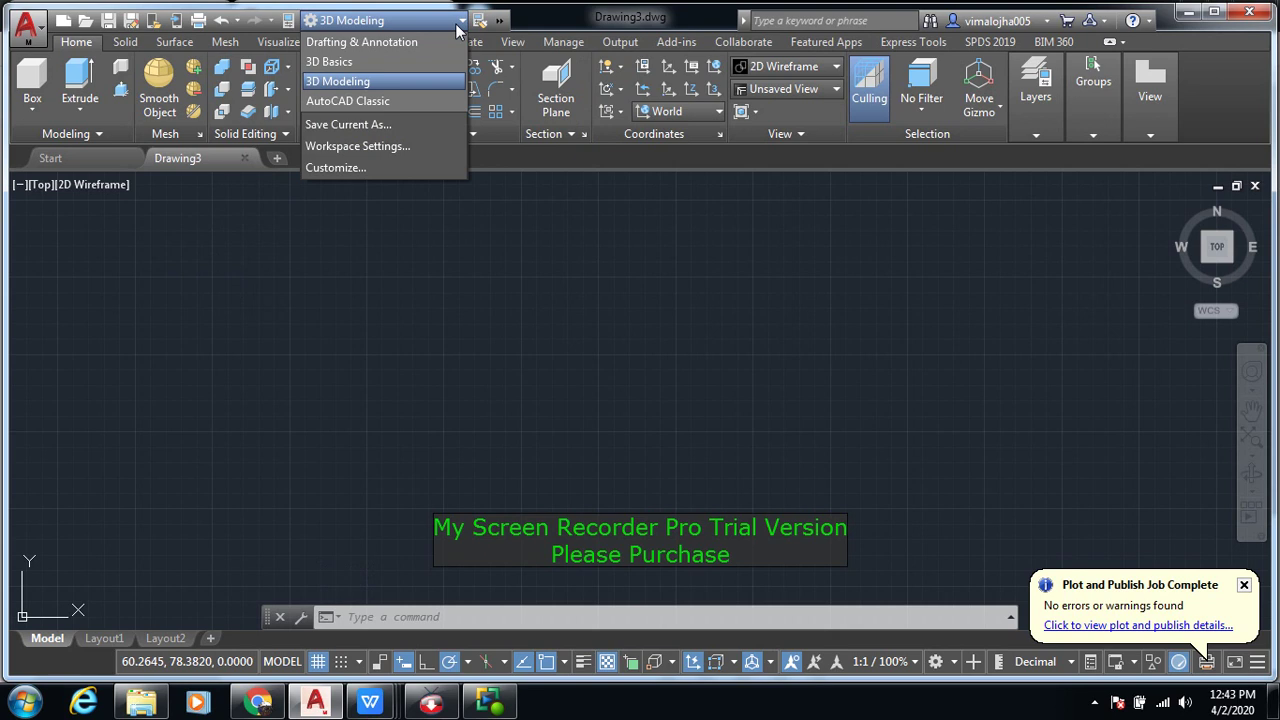
click(394, 42)
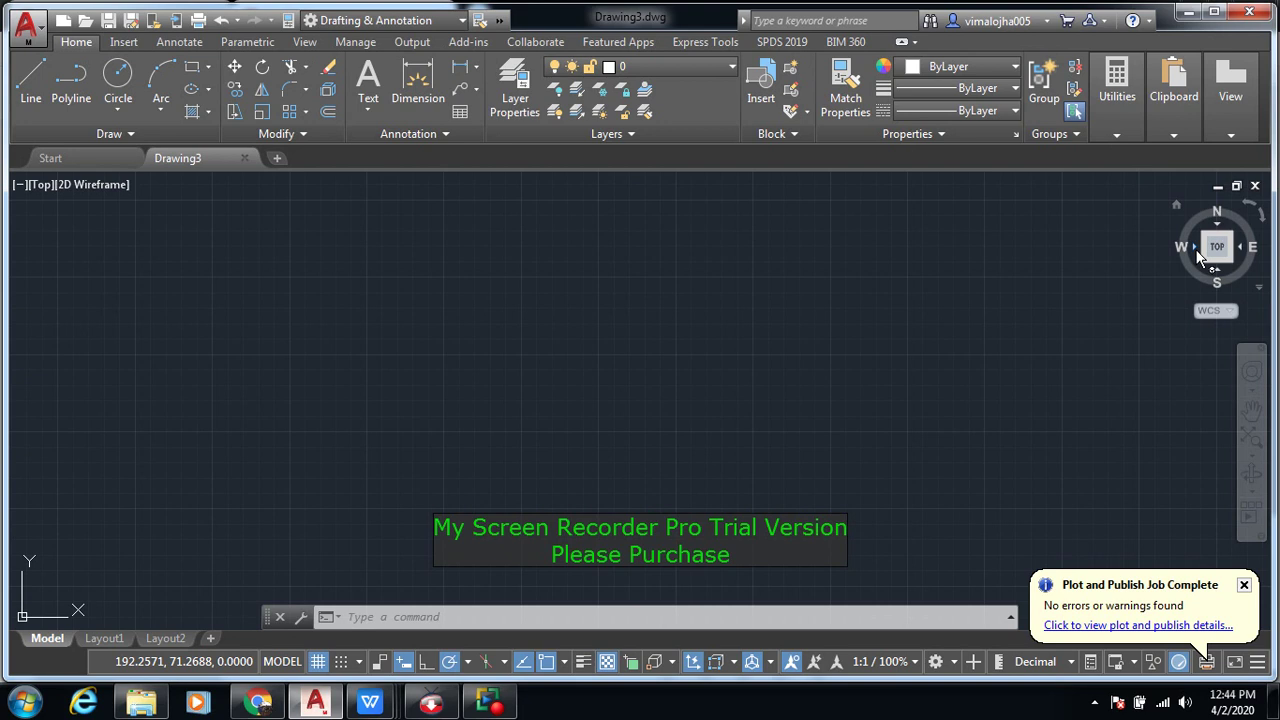
Step: Switch to the Top view and draw a vertical line 20 units long
click(1236, 230)
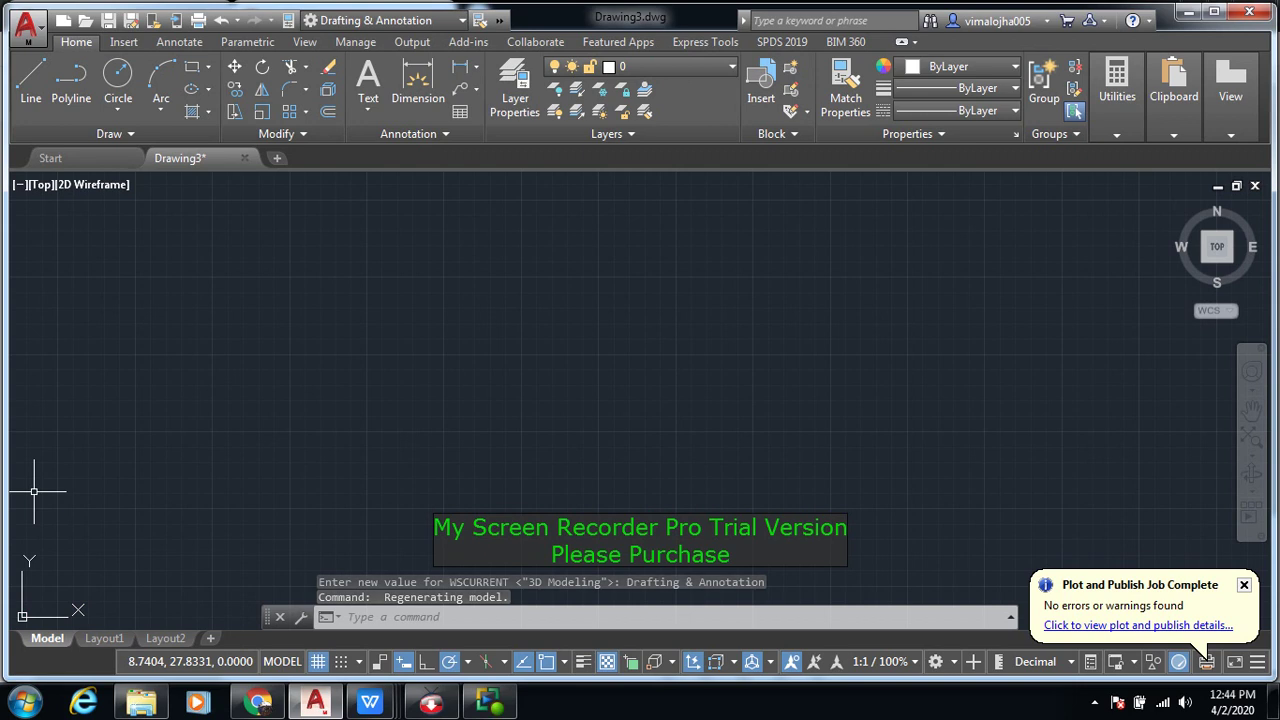
click(26, 78)
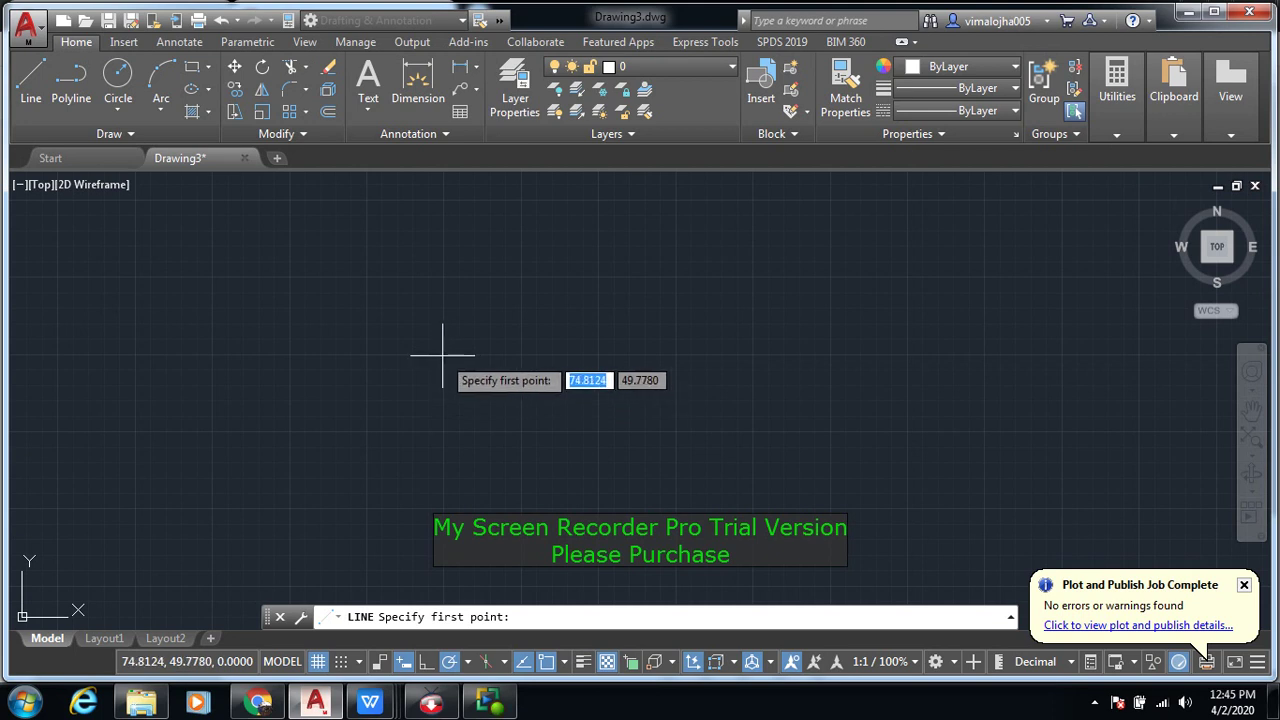
click(442, 354)
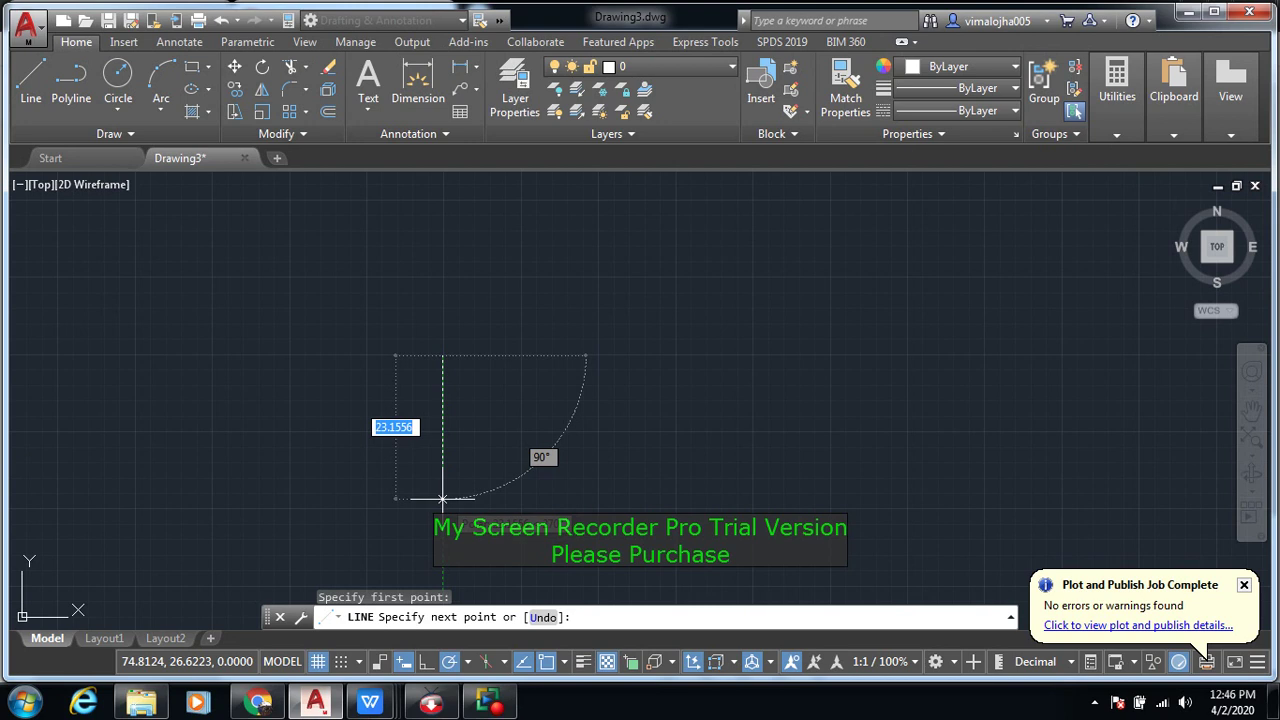
key(BackSpace)
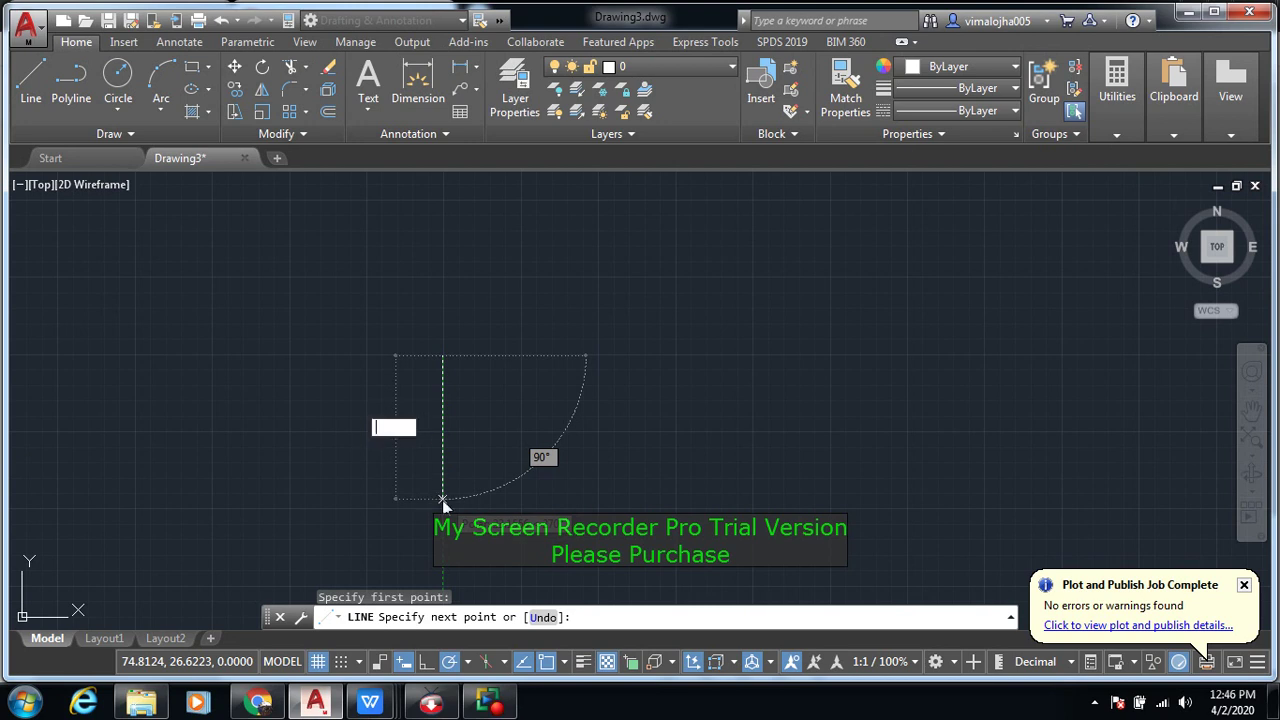
text(20)
key(Return)
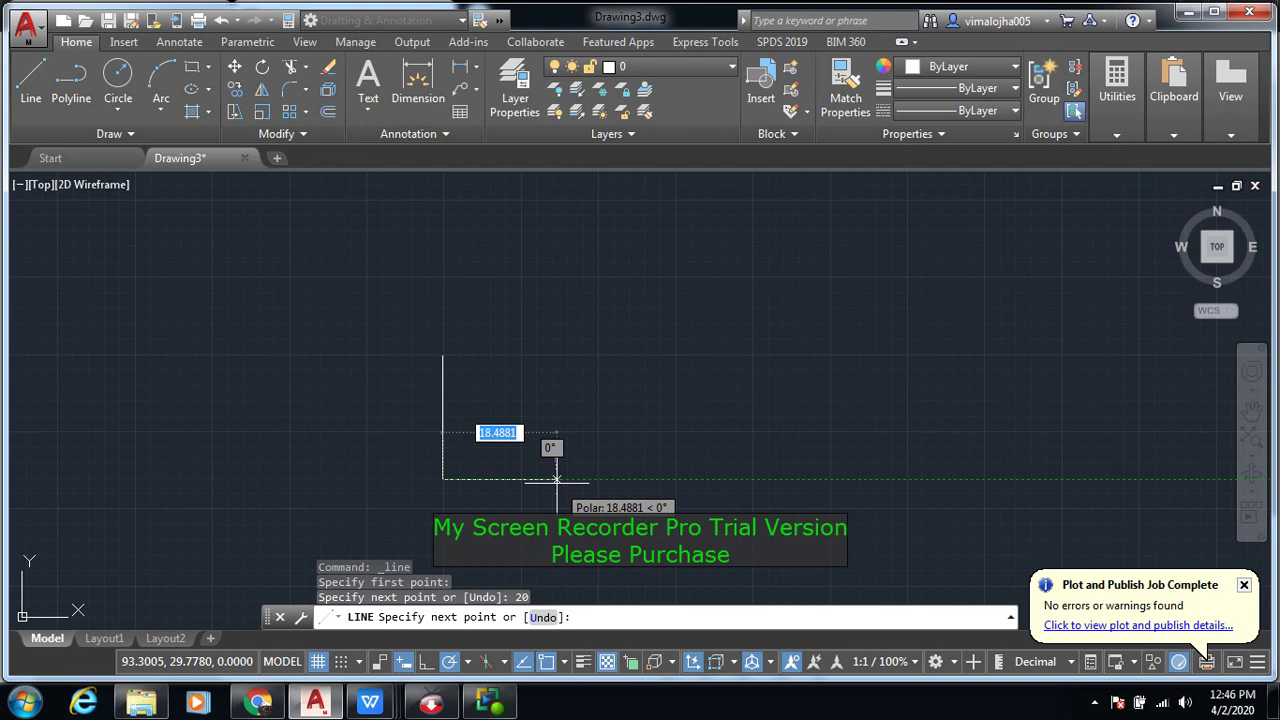
key(Escape)
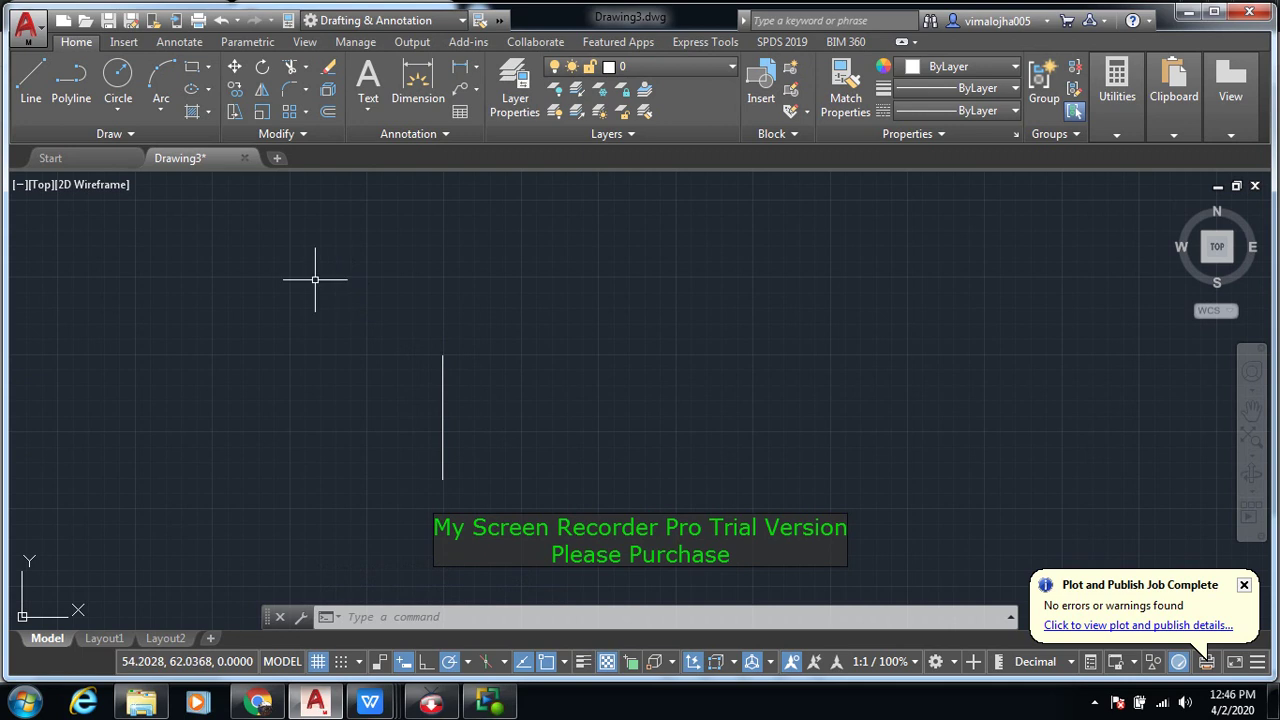
Step: Add top, right and bottom edges from the vertical line's top end to form a rectangle
click(29, 88)
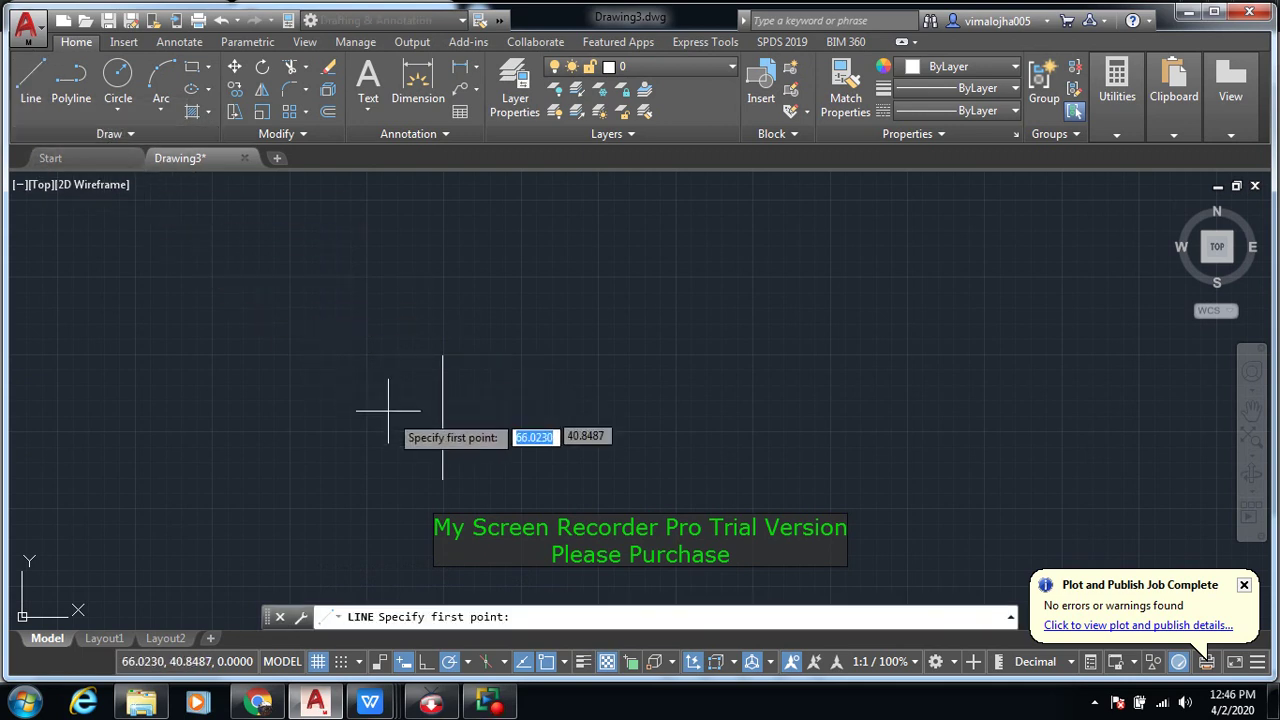
click(442, 354)
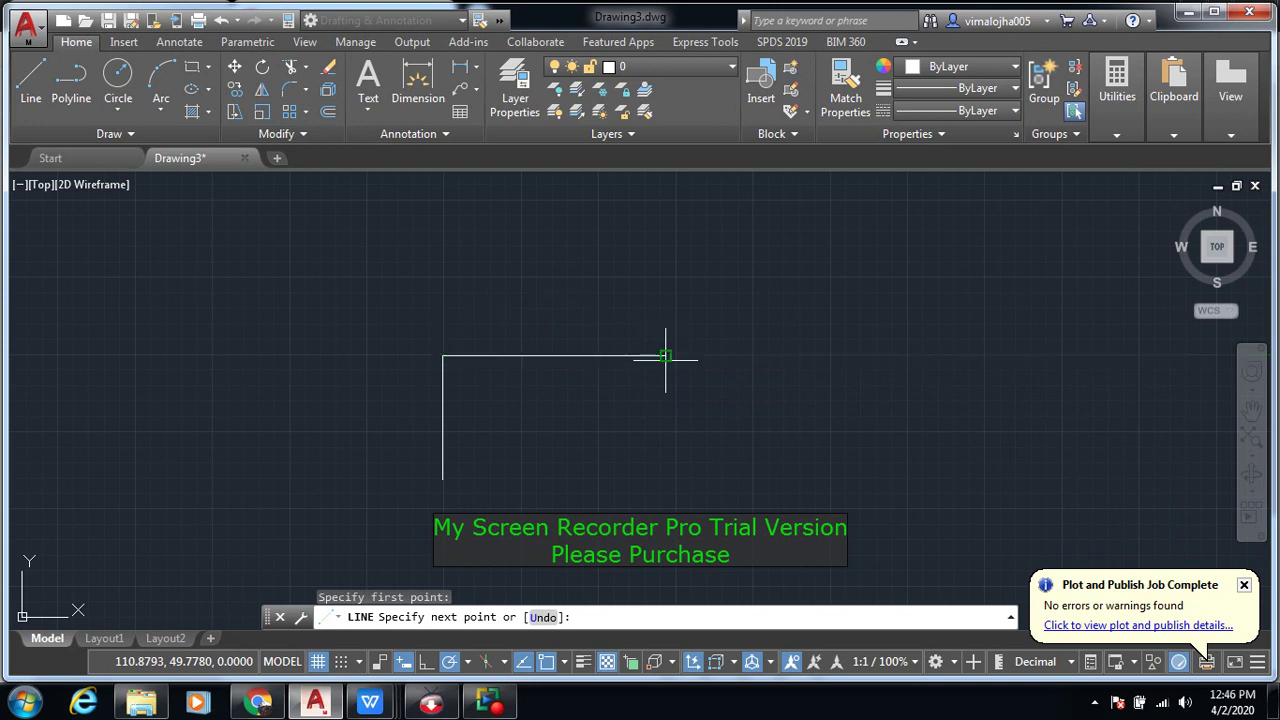
click(665, 355)
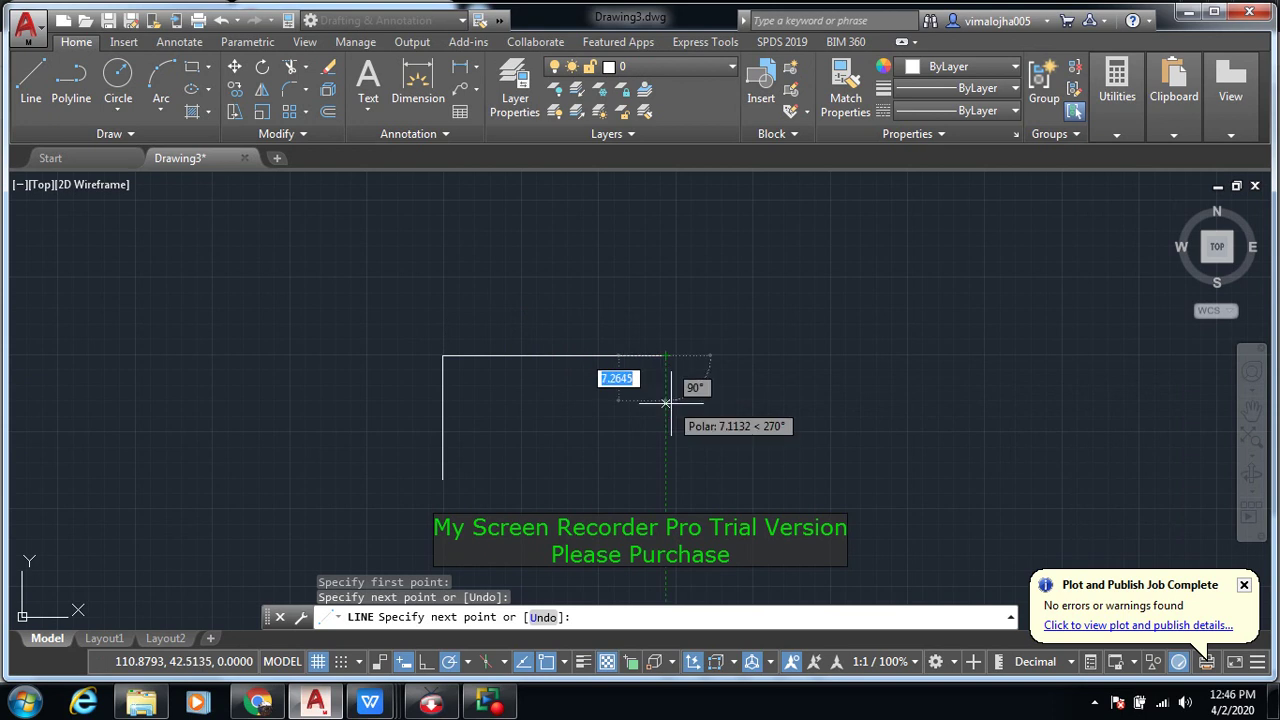
click(665, 490)
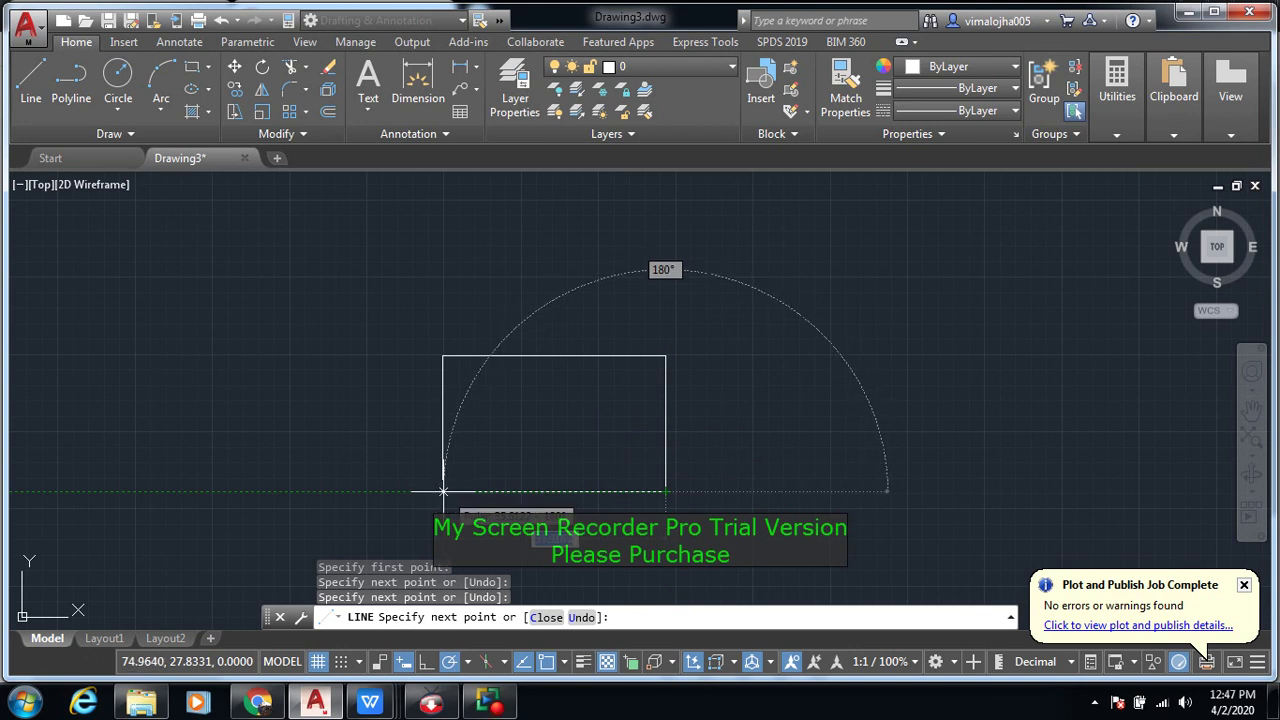
click(443, 491)
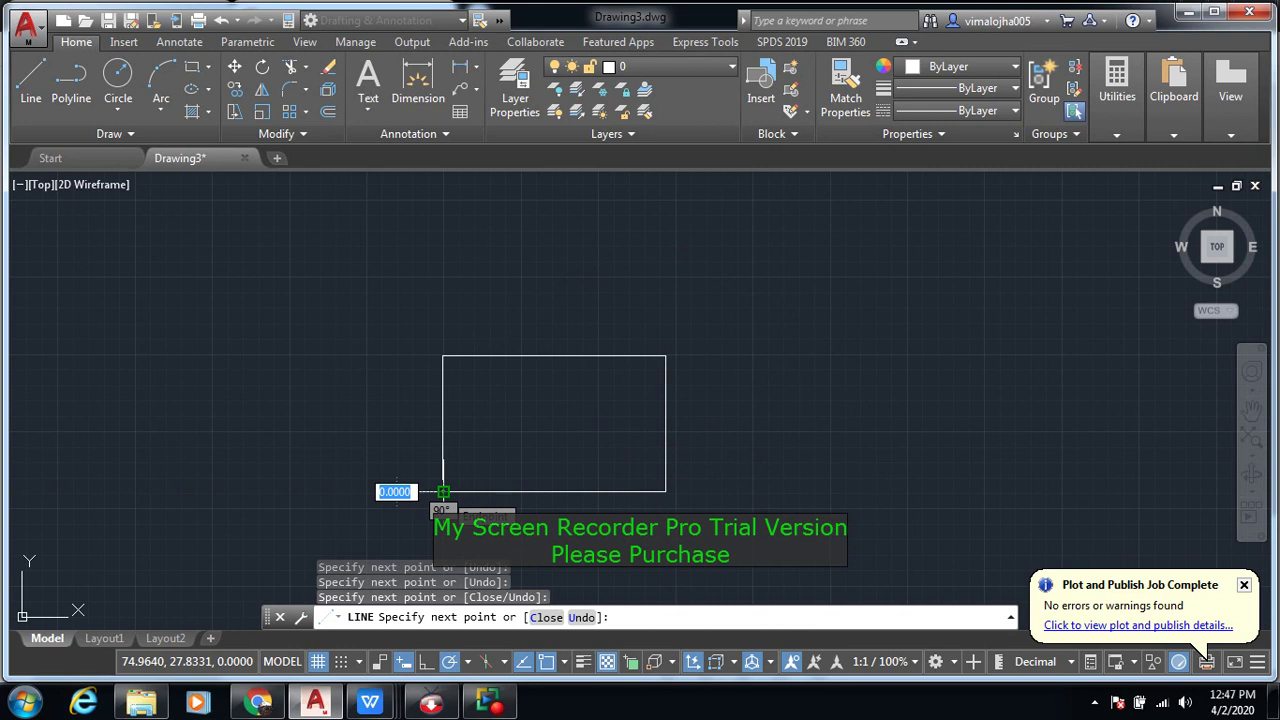
key(Escape)
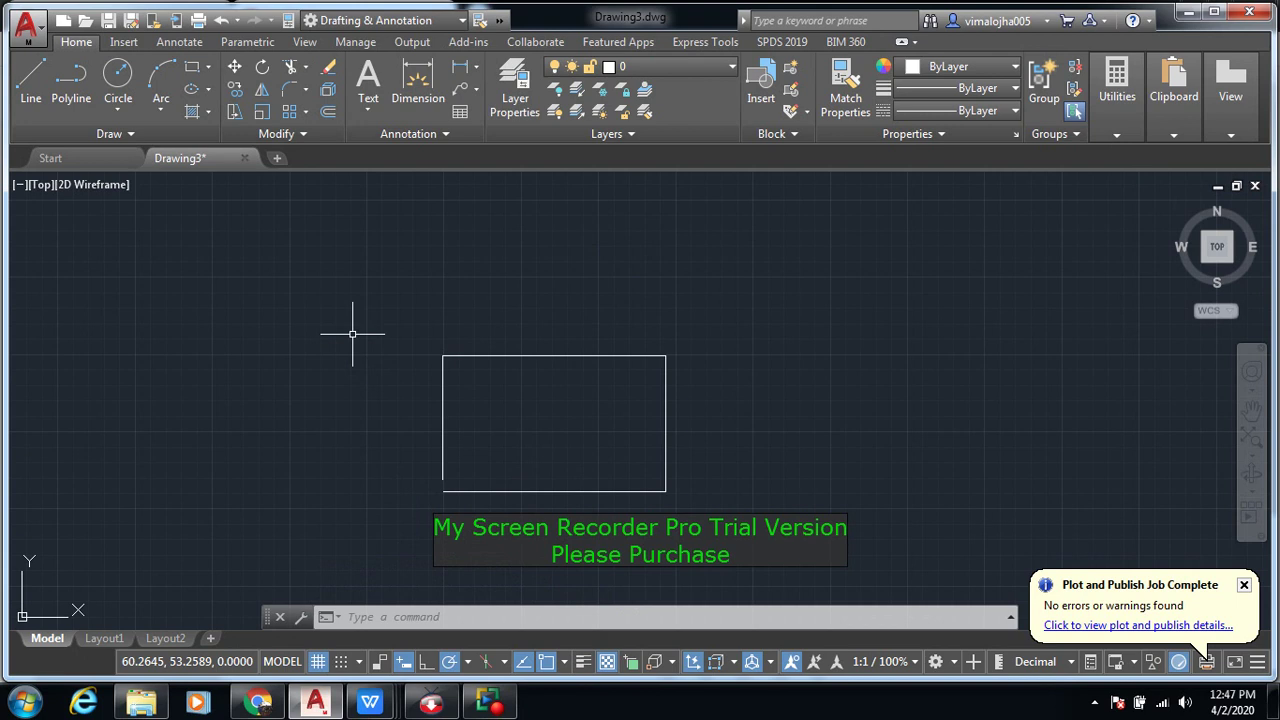
Step: Undo the rectangle's lines back to an empty drawing and reselect Drafting & Annotation
drag(378, 333, 410, 350)
key(ctrl+z)
key(ctrl+z)
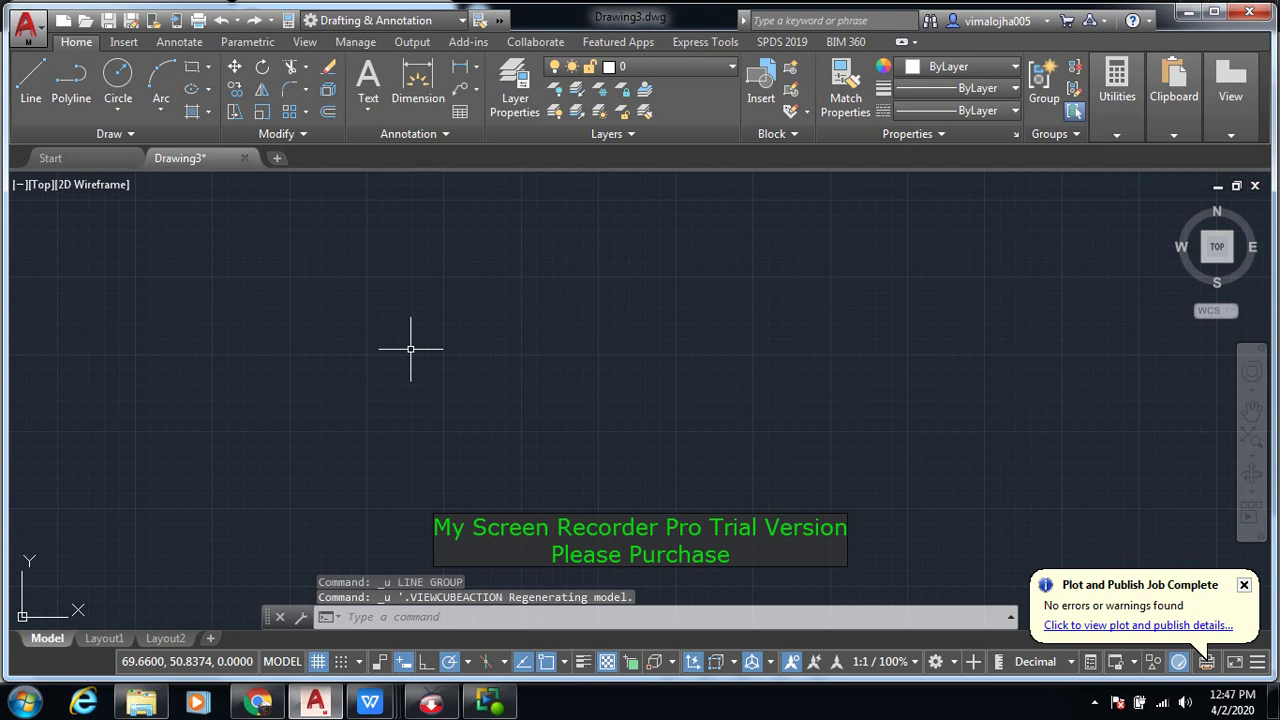
key(ctrl+z)
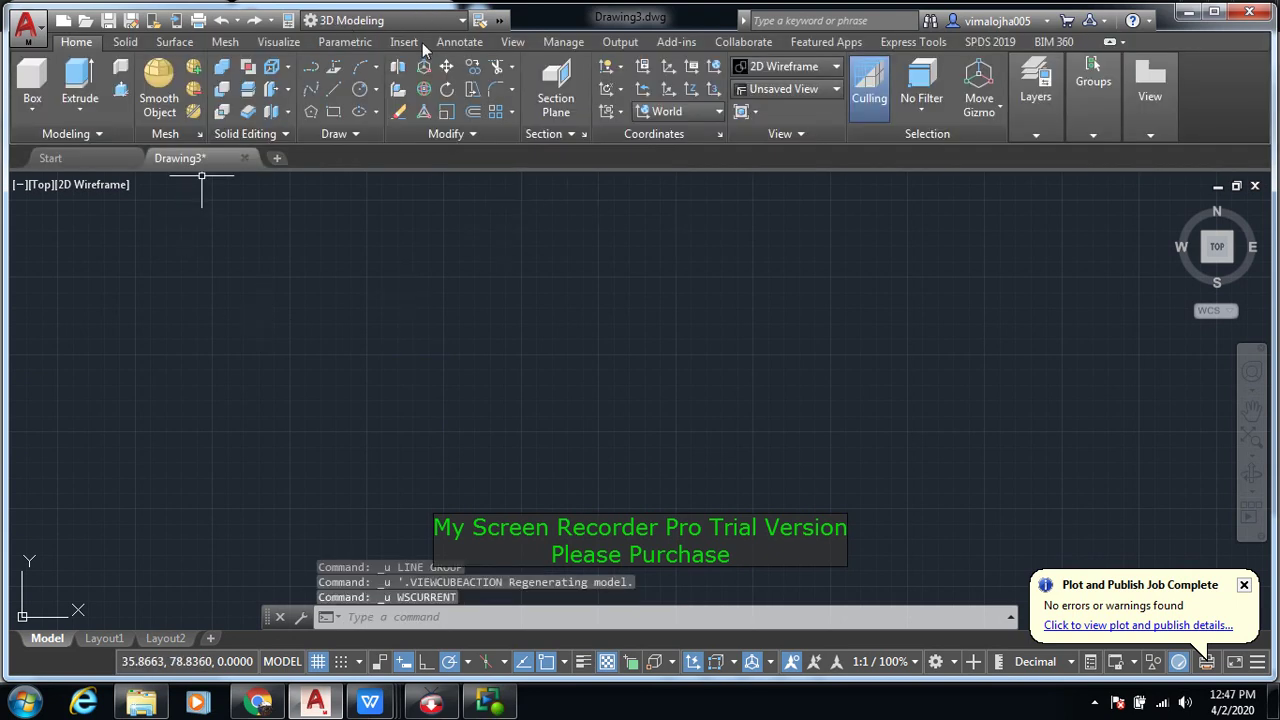
click(395, 20)
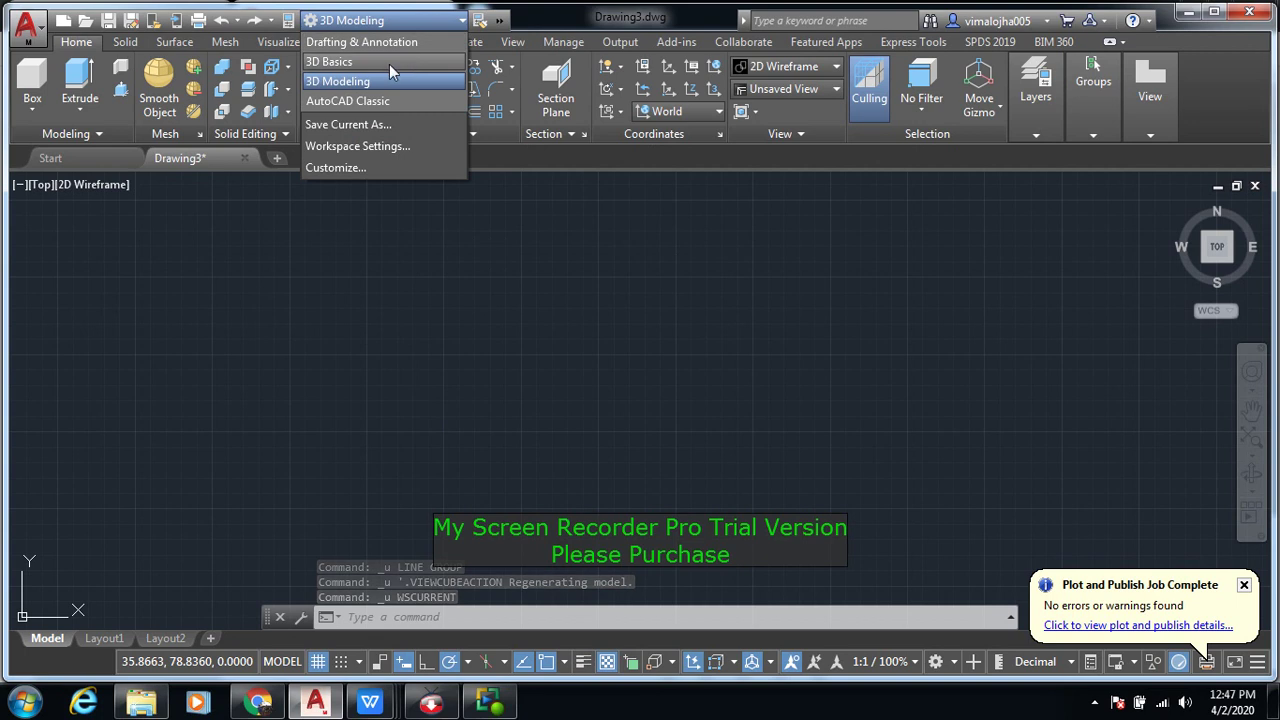
click(386, 46)
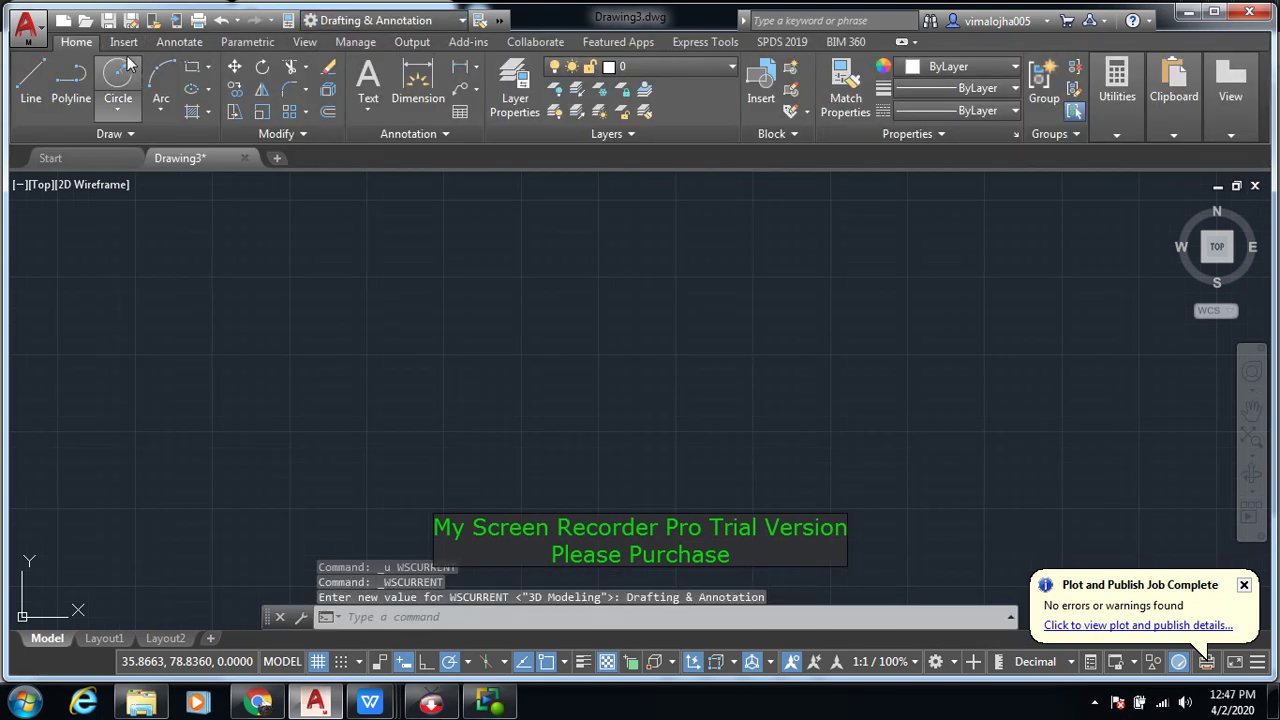
Step: Draw a Center, Radius circle with radius 10
click(128, 112)
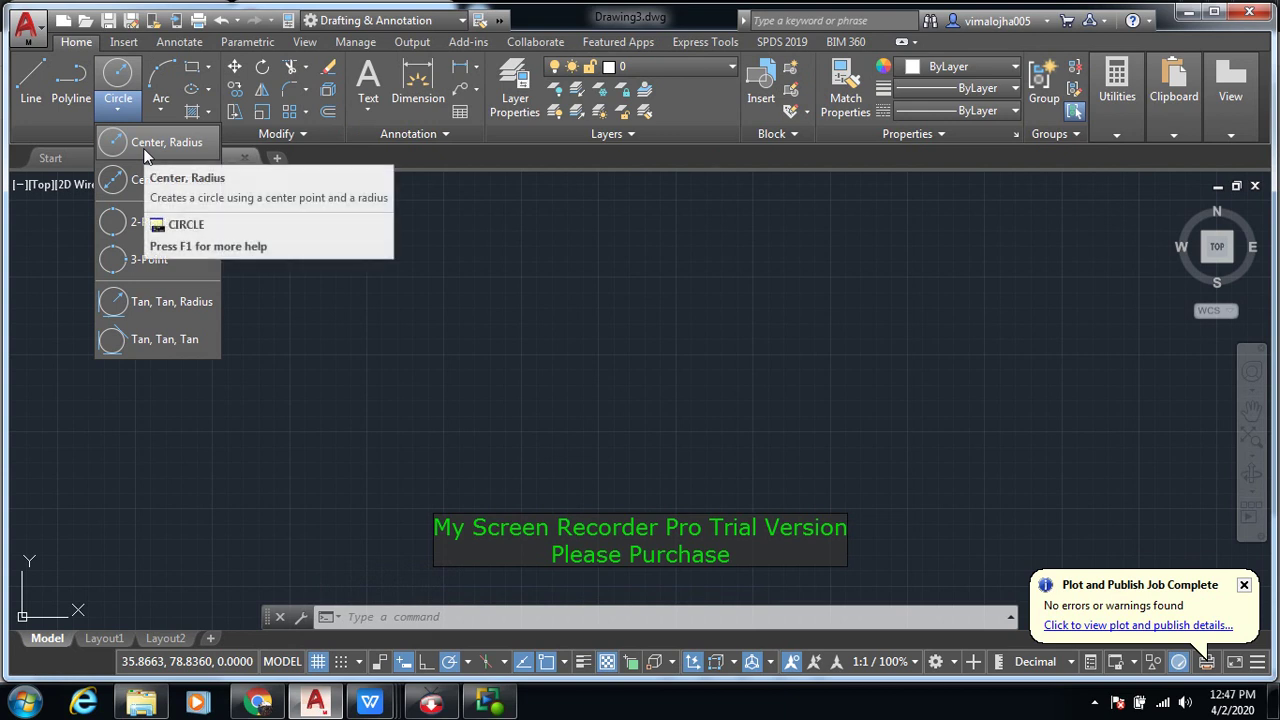
mouse_move(160, 142)
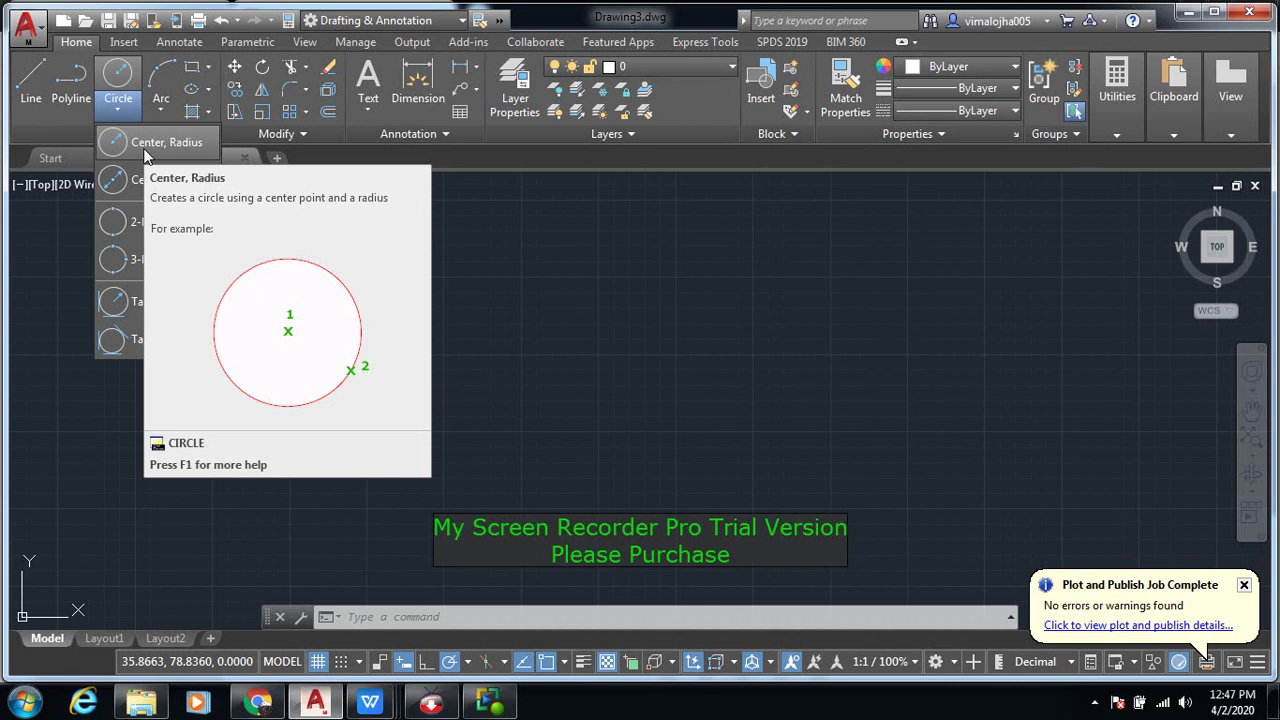
click(145, 150)
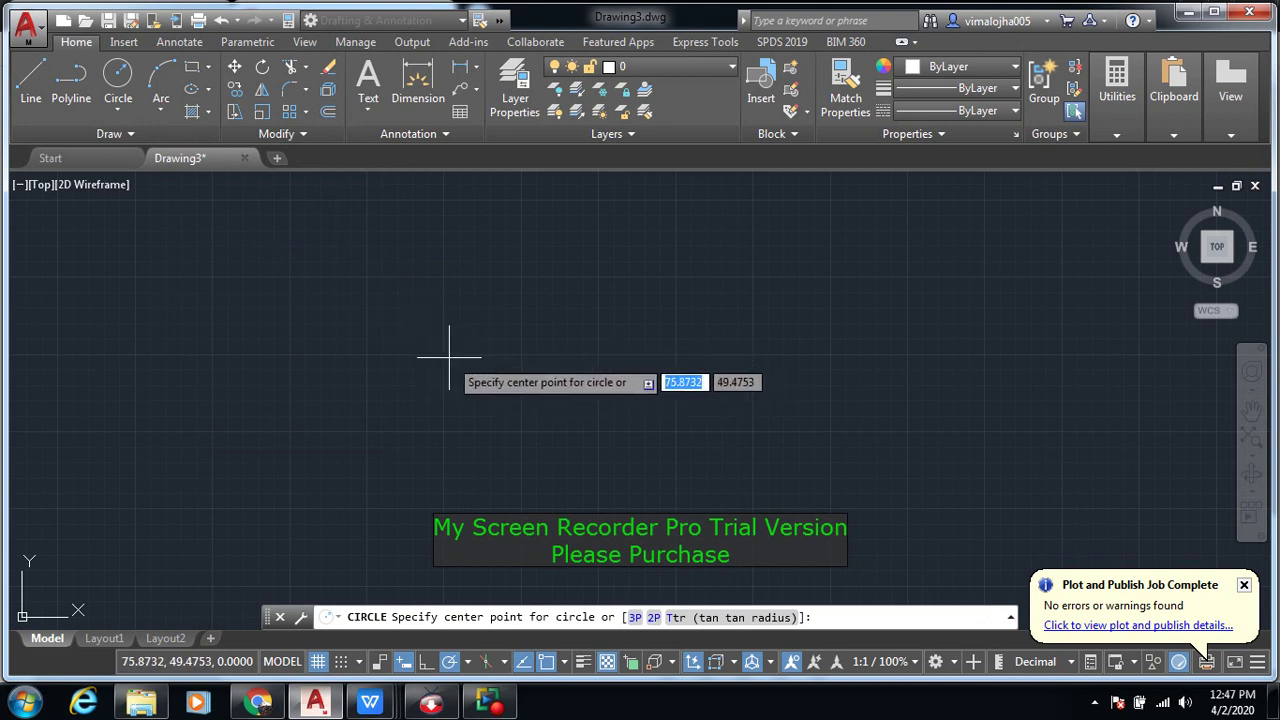
click(449, 356)
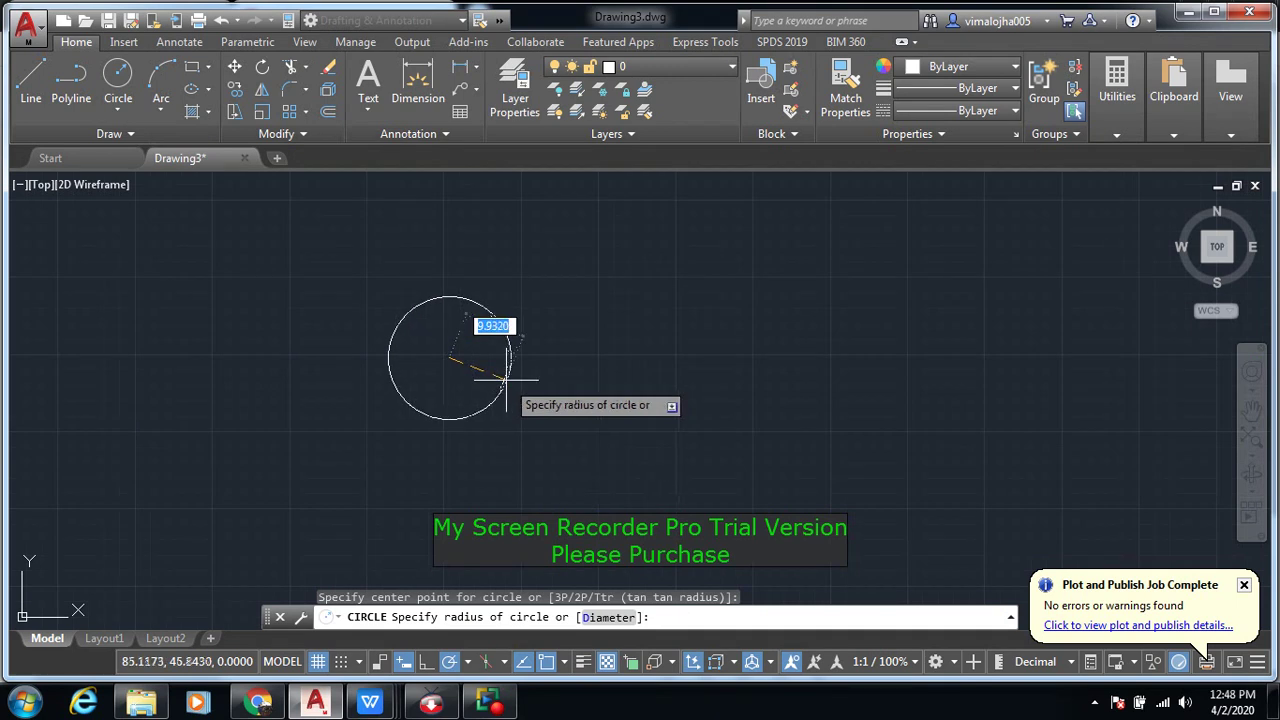
text(10)
key(Return)
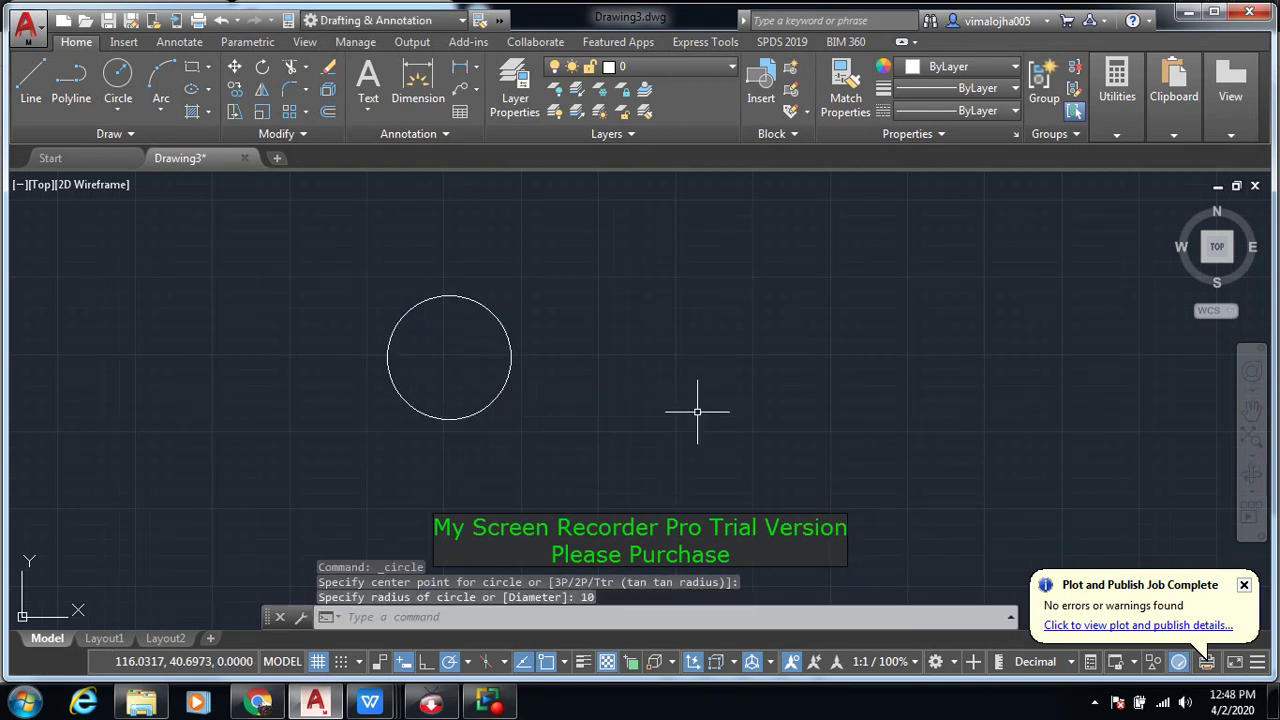
key(Escape)
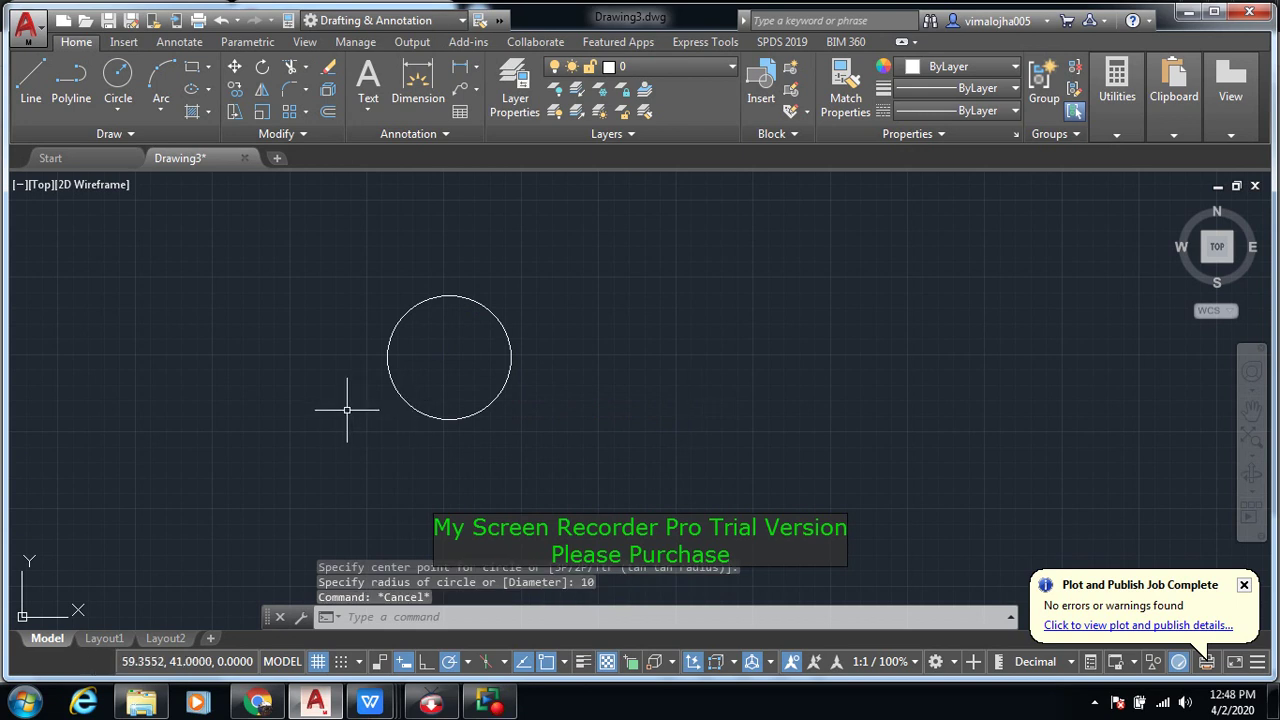
Step: Draw a Center, Diameter circle of diameter 20 to the right of the first circle
click(129, 117)
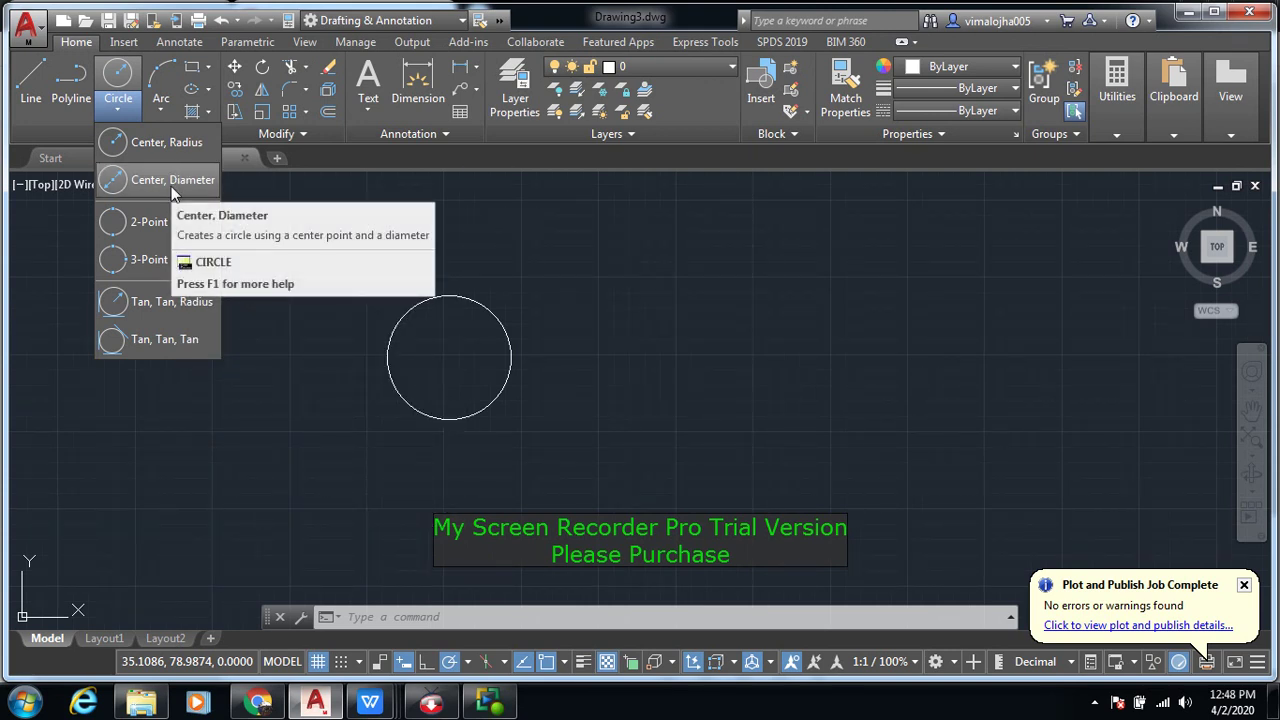
click(172, 182)
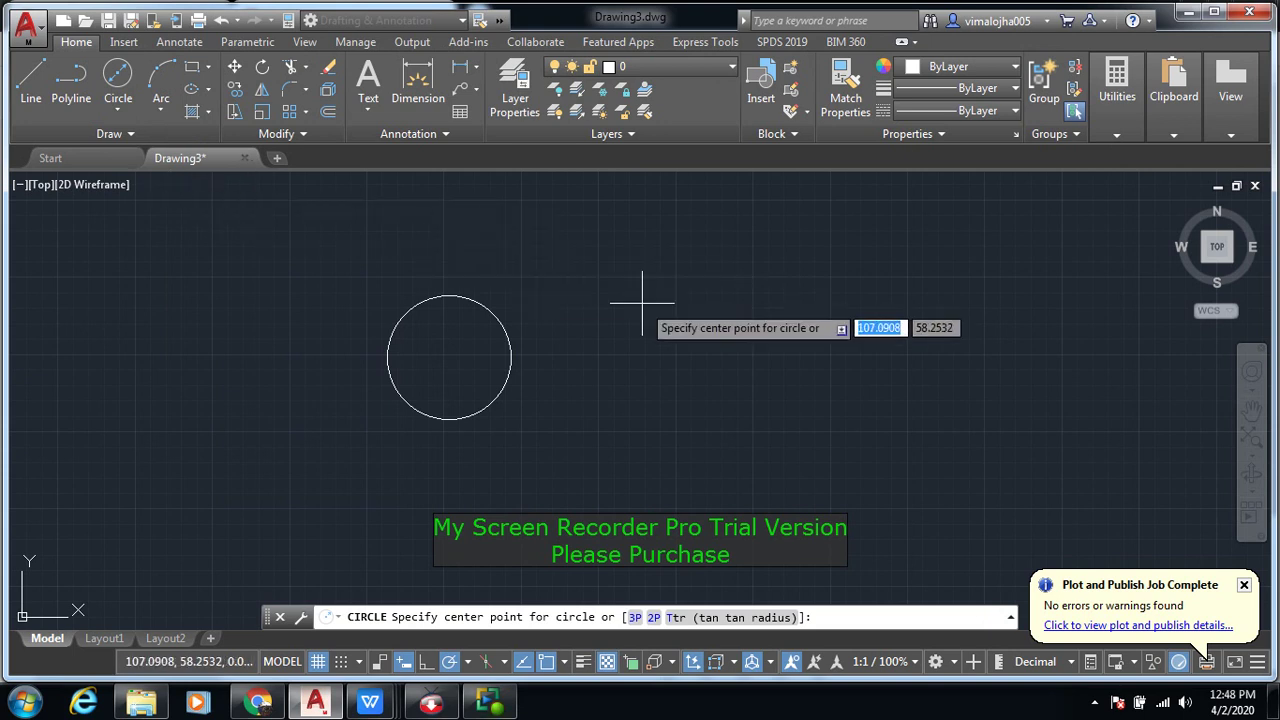
click(682, 363)
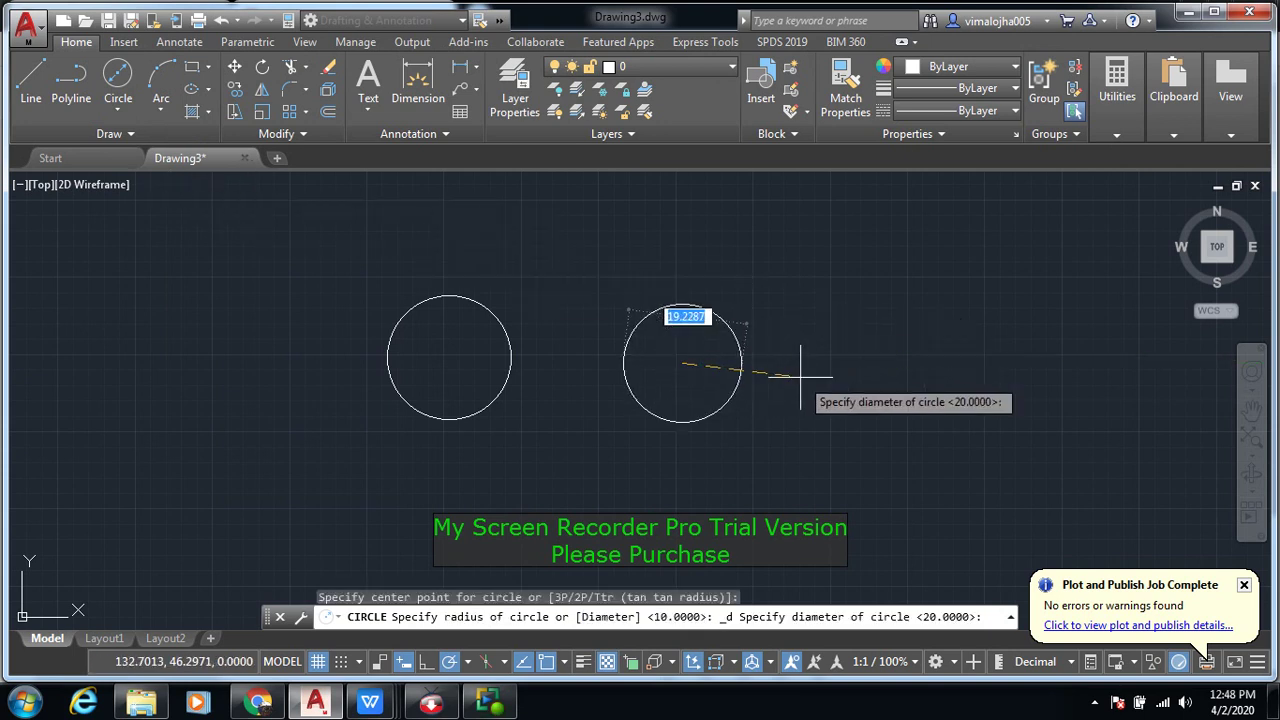
text(20)
key(Return)
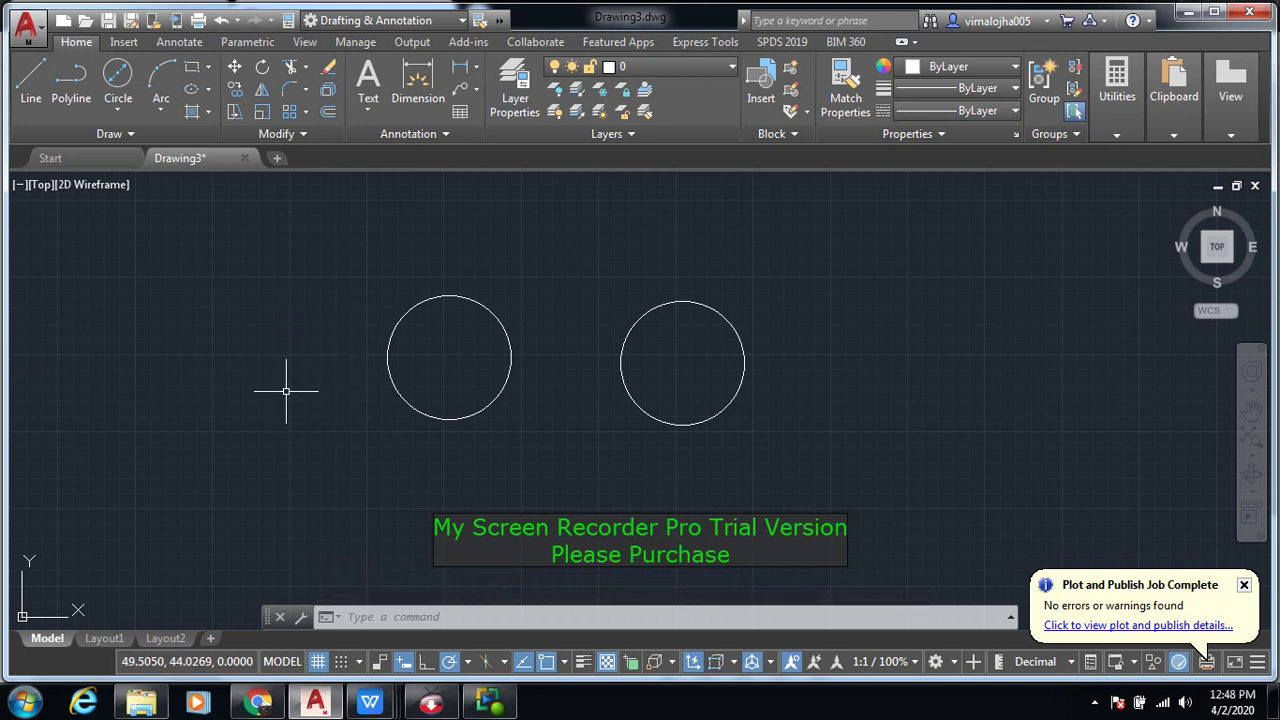
mouse_move(369, 702)
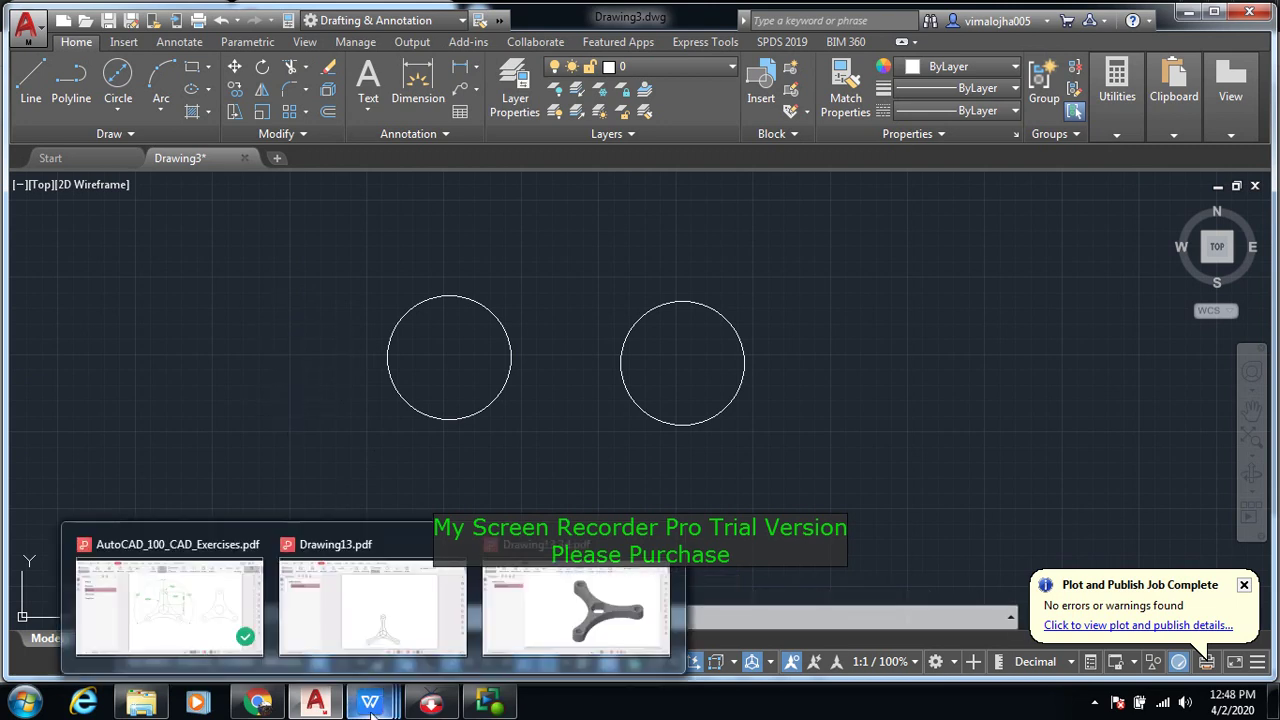
Step: Switch to AutoCAD_100_CAD_Exercises.pdf and scroll to the page 16 three-lobed plate exercise
click(170, 600)
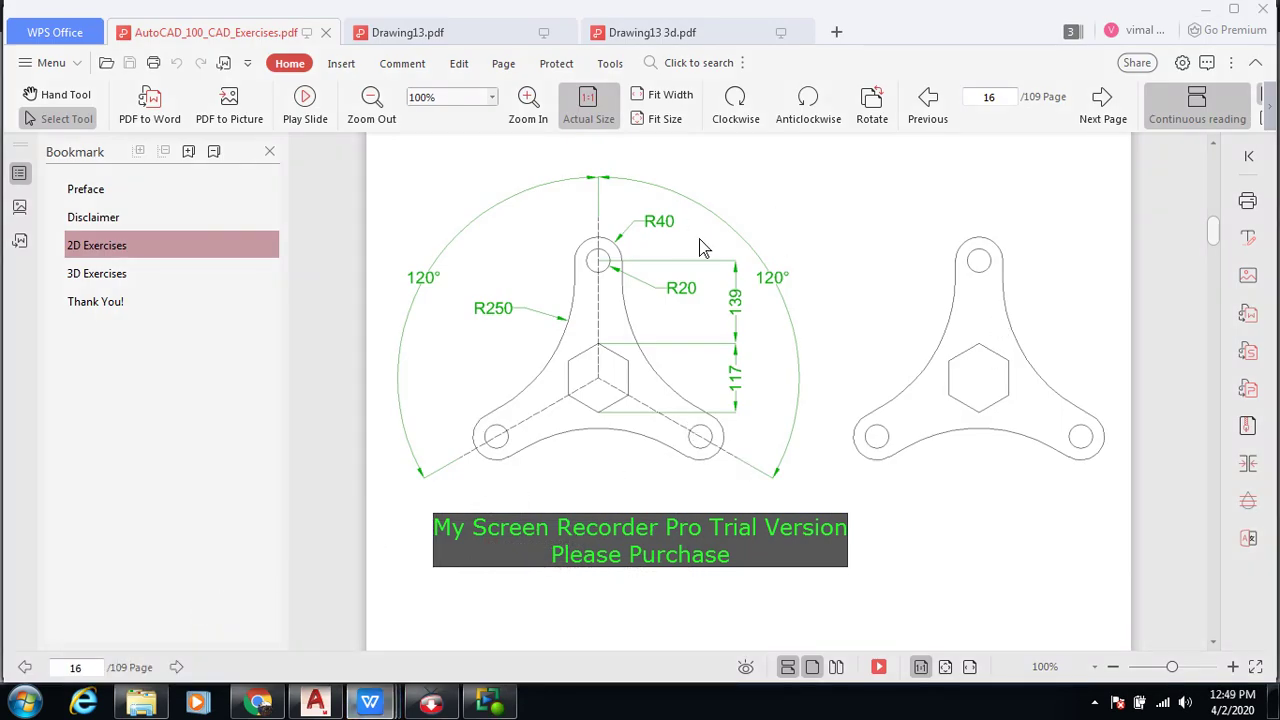
scroll(676, 290, up, 8)
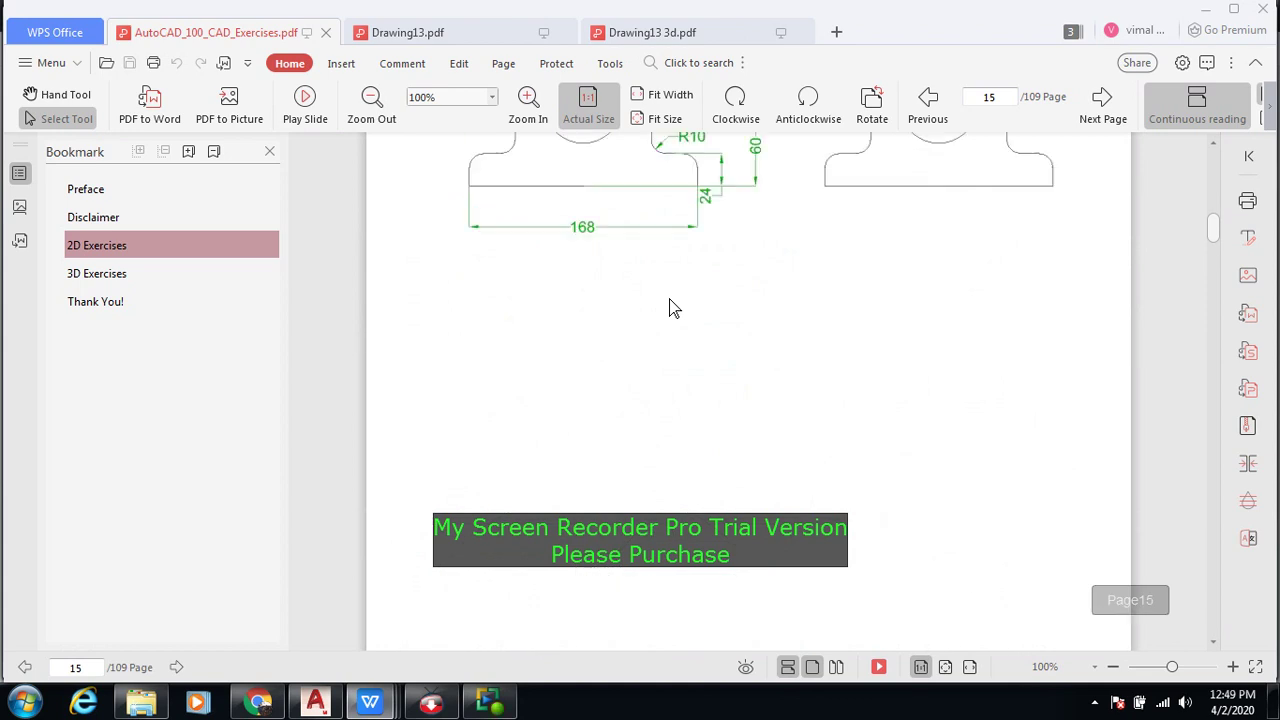
scroll(673, 307, up, 2)
scroll(673, 307, up, 3)
scroll(673, 307, up, 2)
scroll(673, 307, up, 2)
scroll(673, 307, up, 1)
scroll(673, 307, up, 3)
scroll(673, 307, up, 3)
scroll(673, 307, up, 2)
scroll(673, 307, up, 1)
scroll(673, 307, up, 3)
scroll(673, 307, up, 2)
scroll(673, 307, up, 2)
scroll(673, 307, up, 3)
scroll(673, 307, up, 3)
scroll(673, 307, up, 2)
scroll(673, 307, up, 3)
scroll(673, 307, up, 3)
scroll(673, 307, up, 3)
scroll(673, 307, up, 2)
scroll(673, 307, down, 3)
scroll(673, 307, down, 3)
scroll(673, 307, down, 2)
scroll(673, 307, down, 4)
scroll(673, 307, down, 3)
scroll(673, 307, down, 3)
scroll(673, 307, down, 3)
scroll(673, 307, down, 3)
scroll(673, 307, down, 3)
scroll(673, 307, down, 3)
scroll(673, 307, down, 3)
scroll(673, 307, down, 3)
scroll(673, 307, down, 3)
scroll(670, 300, down, 3)
scroll(670, 300, down, 3)
scroll(668, 305, down, 3)
scroll(668, 306, down, 3)
scroll(670, 318, down, 3)
scroll(670, 318, down, 2)
scroll(670, 318, down, 2)
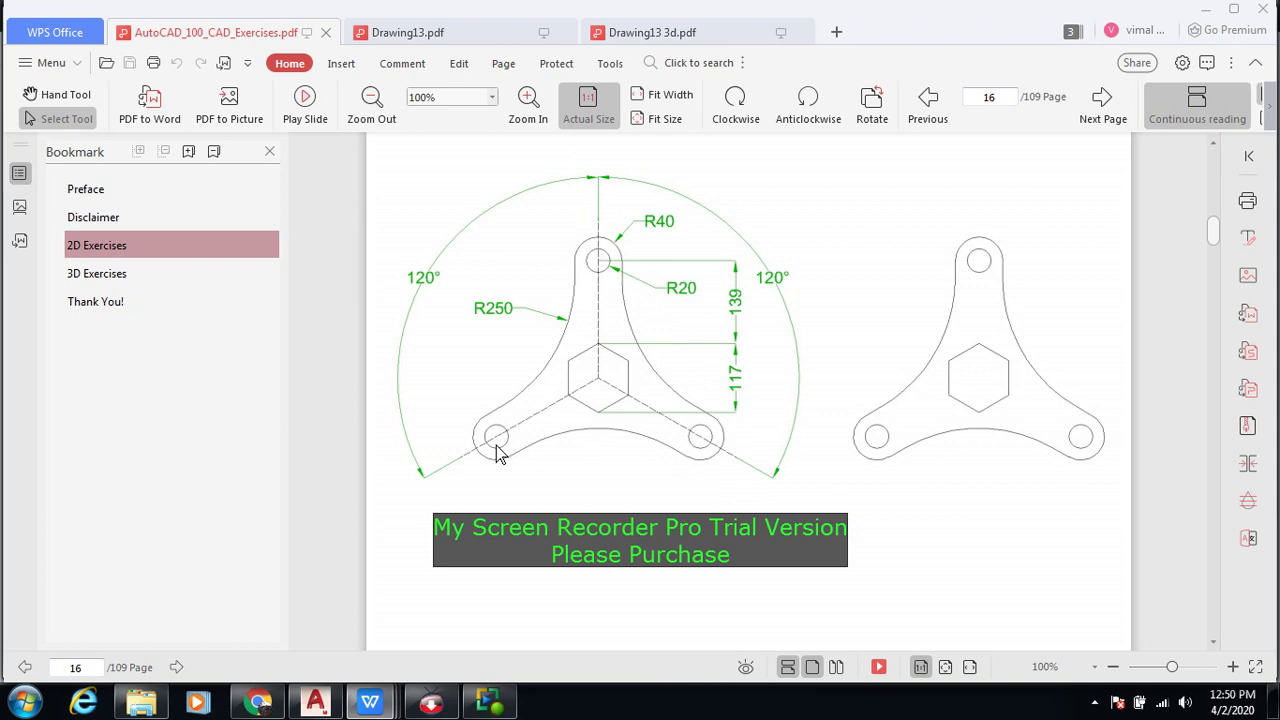
Step: Back in AutoCAD, undo both circles so Drawing3 is empty
scroll(497, 451, down, 1)
scroll(500, 375, up, 1)
click(335, 705)
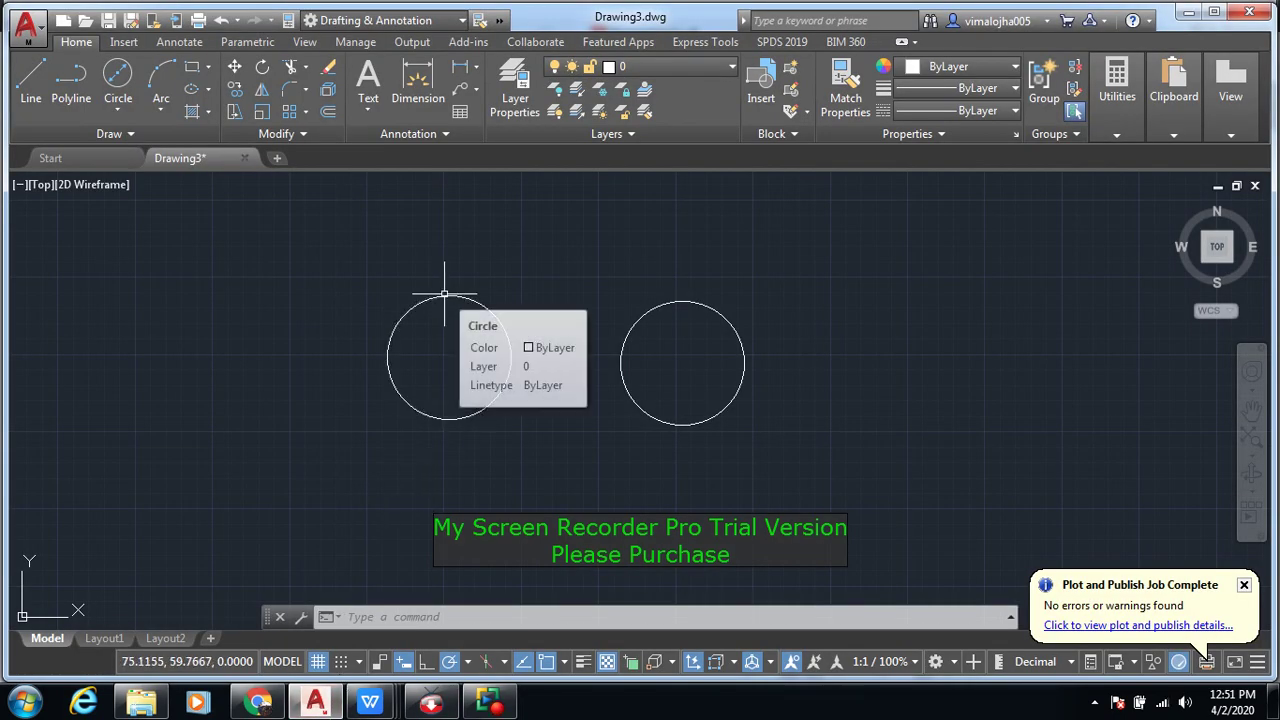
key(ctrl+z)
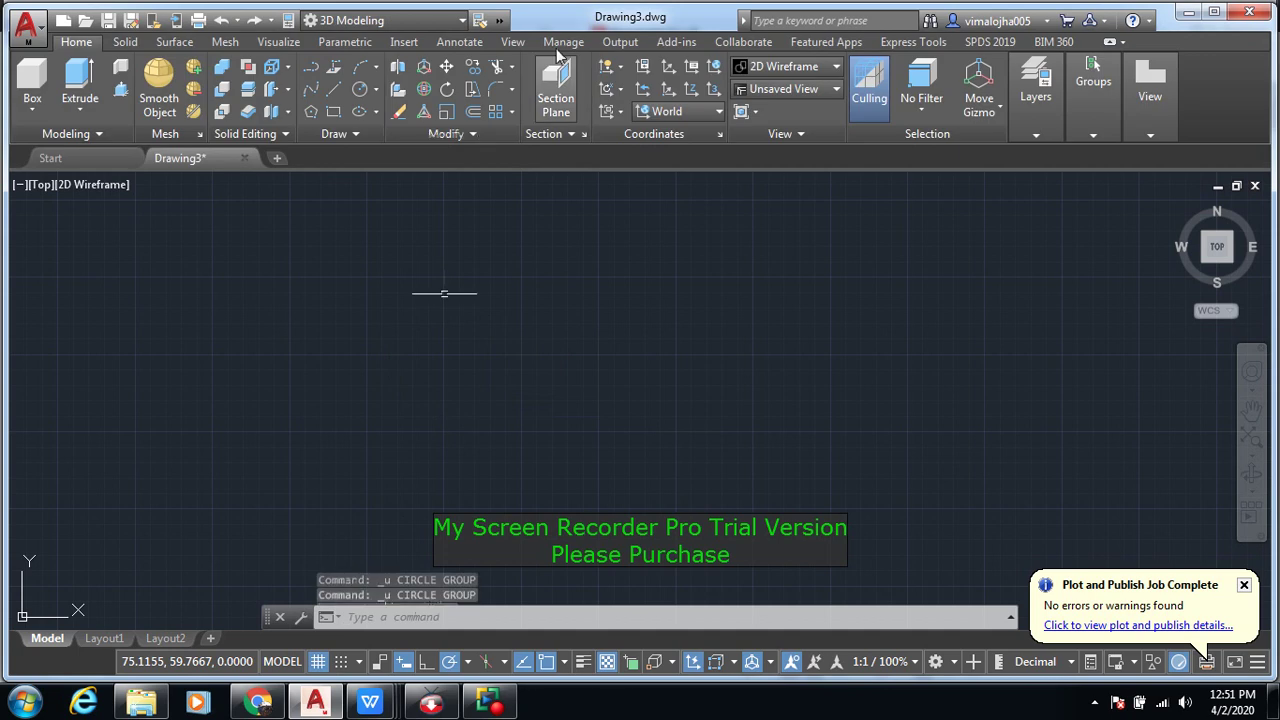
click(458, 24)
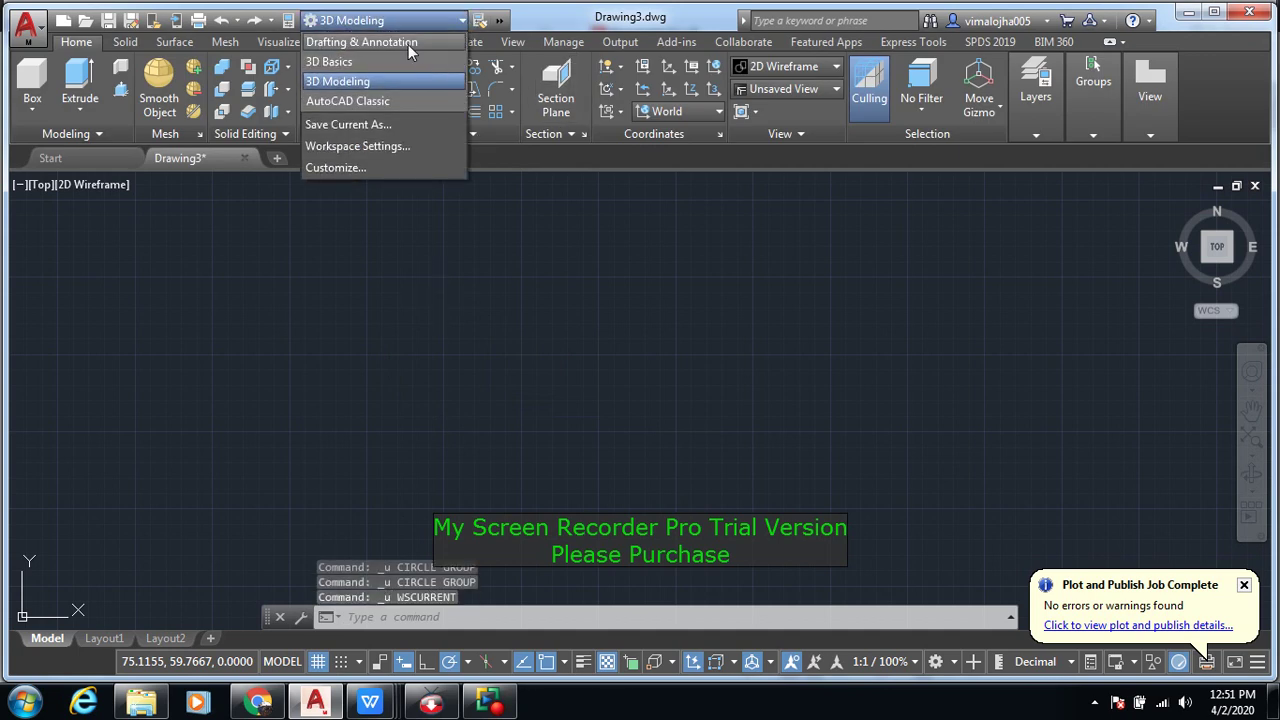
Step: Reselect the Drafting & Annotation workspace and start the LINE command
click(408, 44)
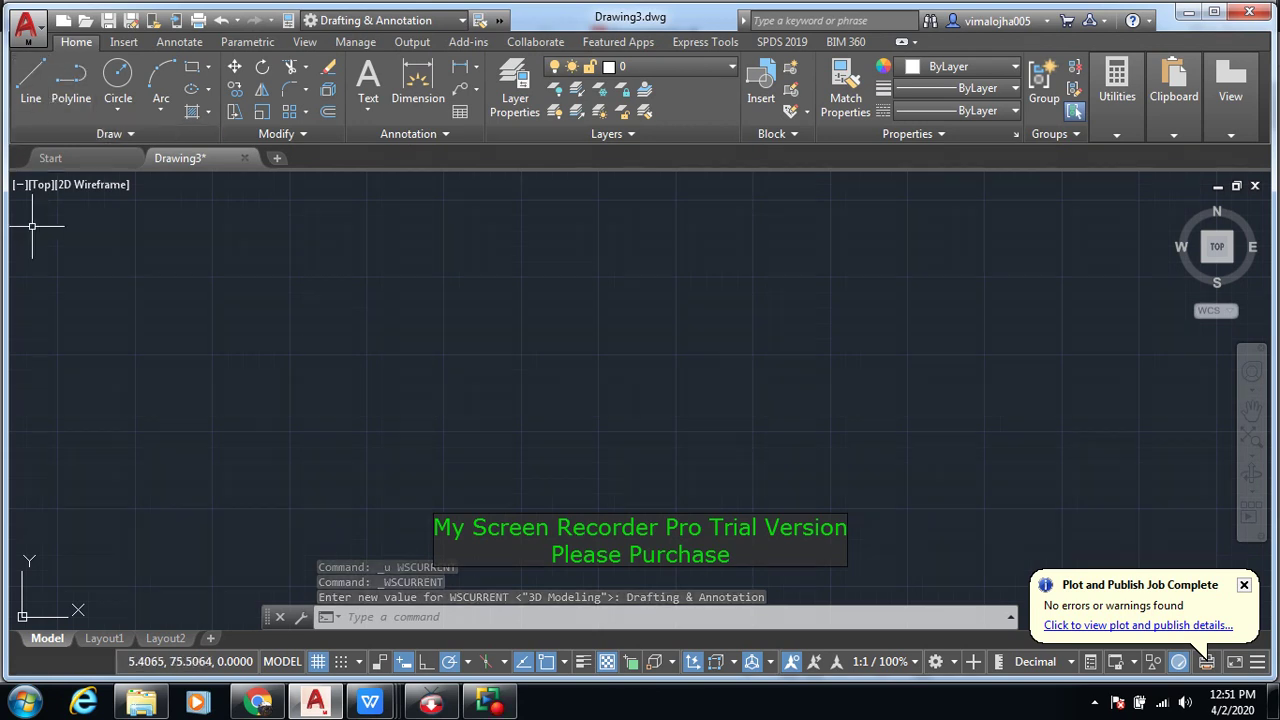
click(31, 90)
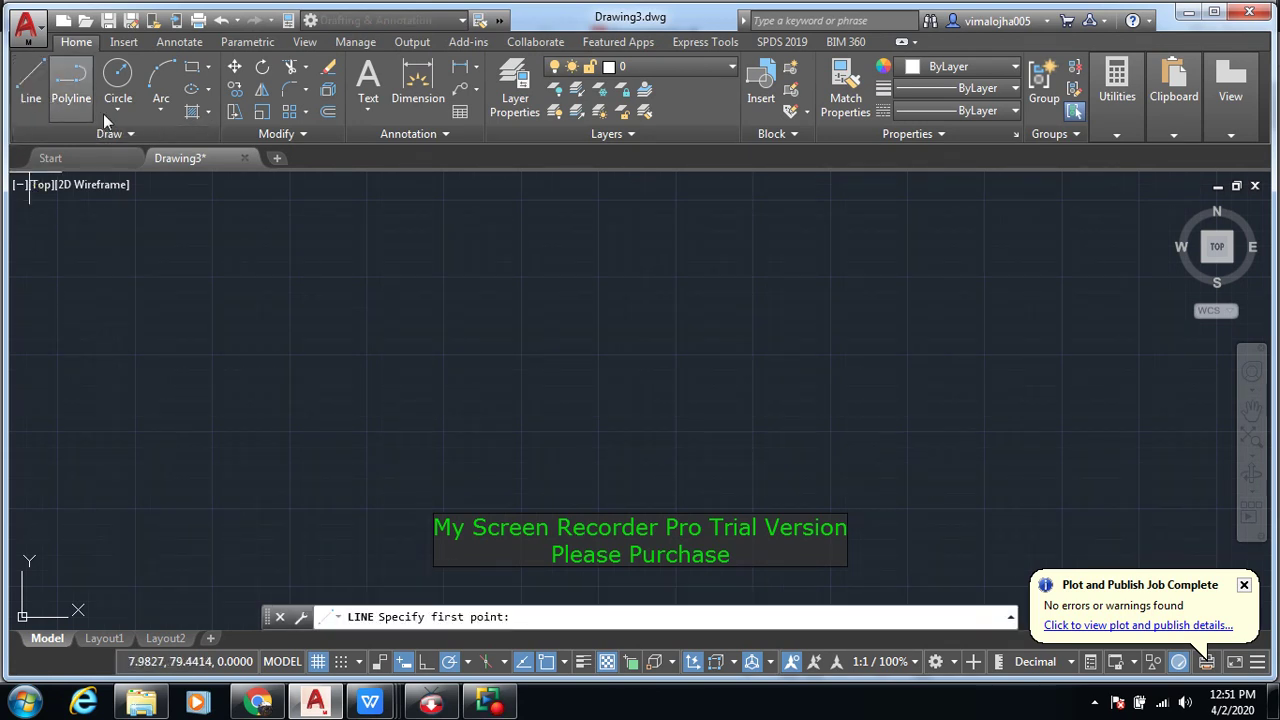
Step: Draw a vertical line 197.5 units long downward from a picked start point
click(599, 272)
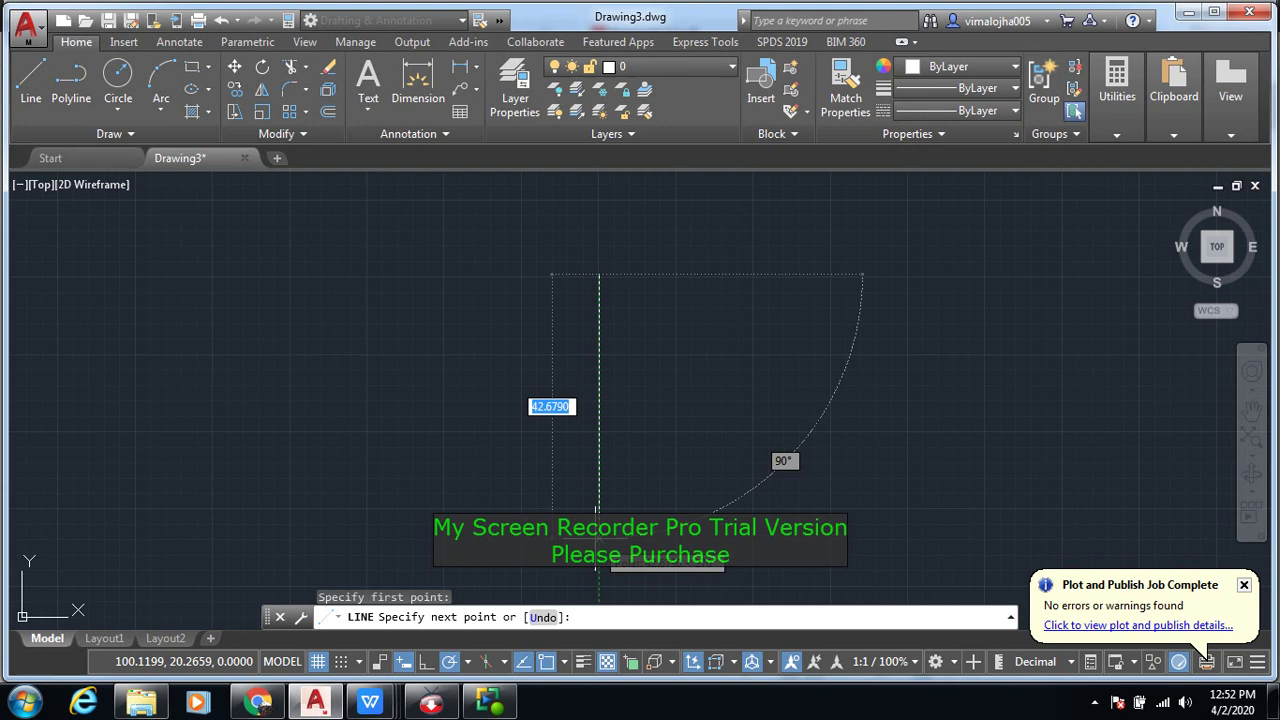
text(197.5)
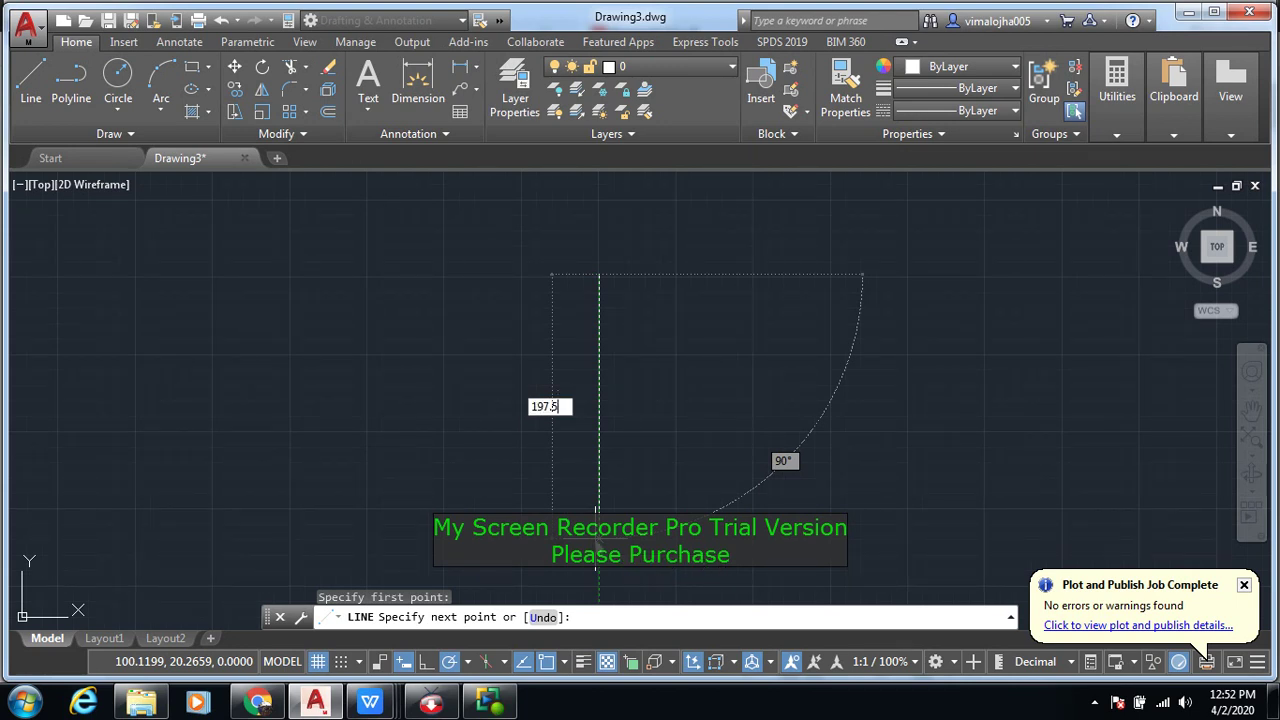
key(Return)
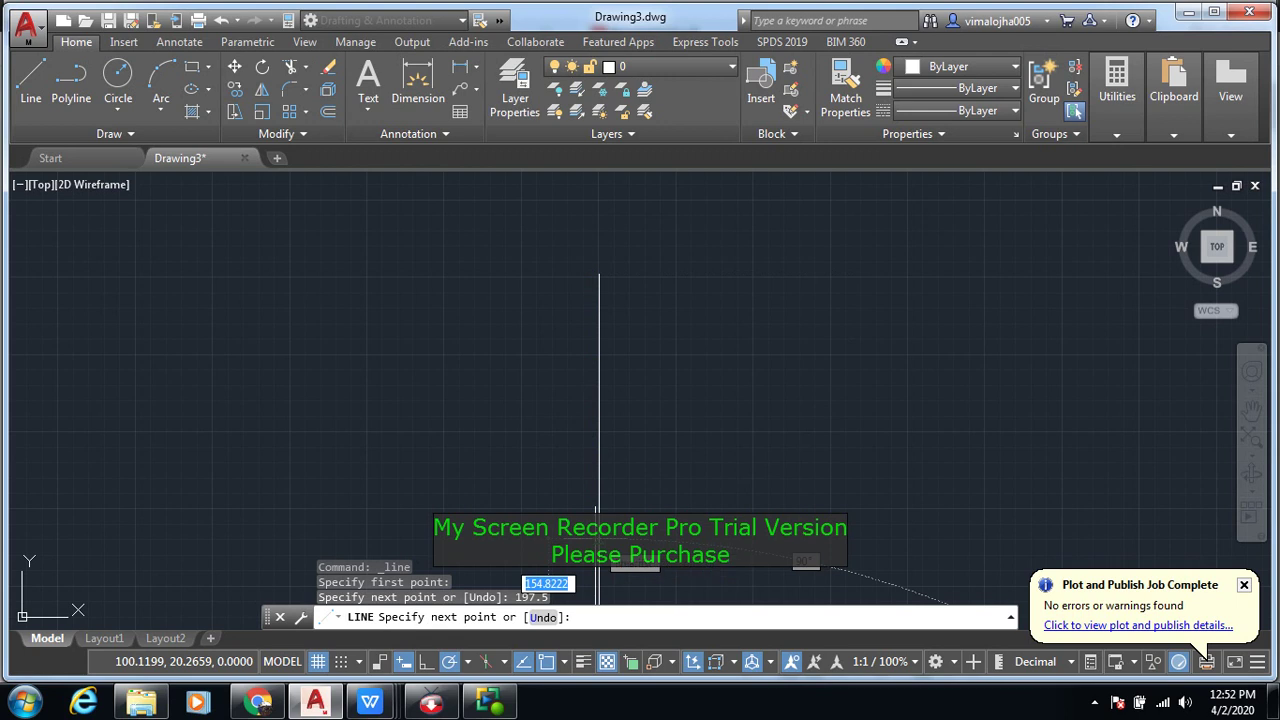
key(Escape)
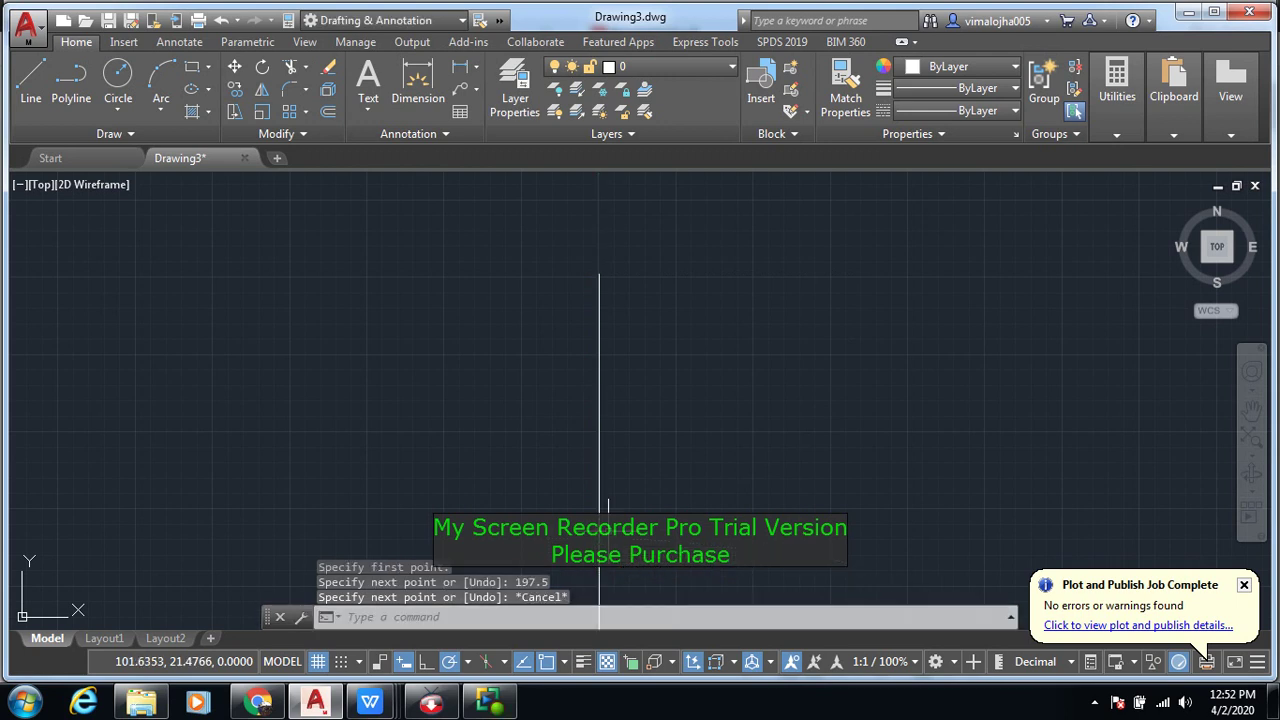
Step: Pan and zoom until the whole 197.5 vertical line and the UCS origin icon are visible
middle_drag(617, 443, 644, 320)
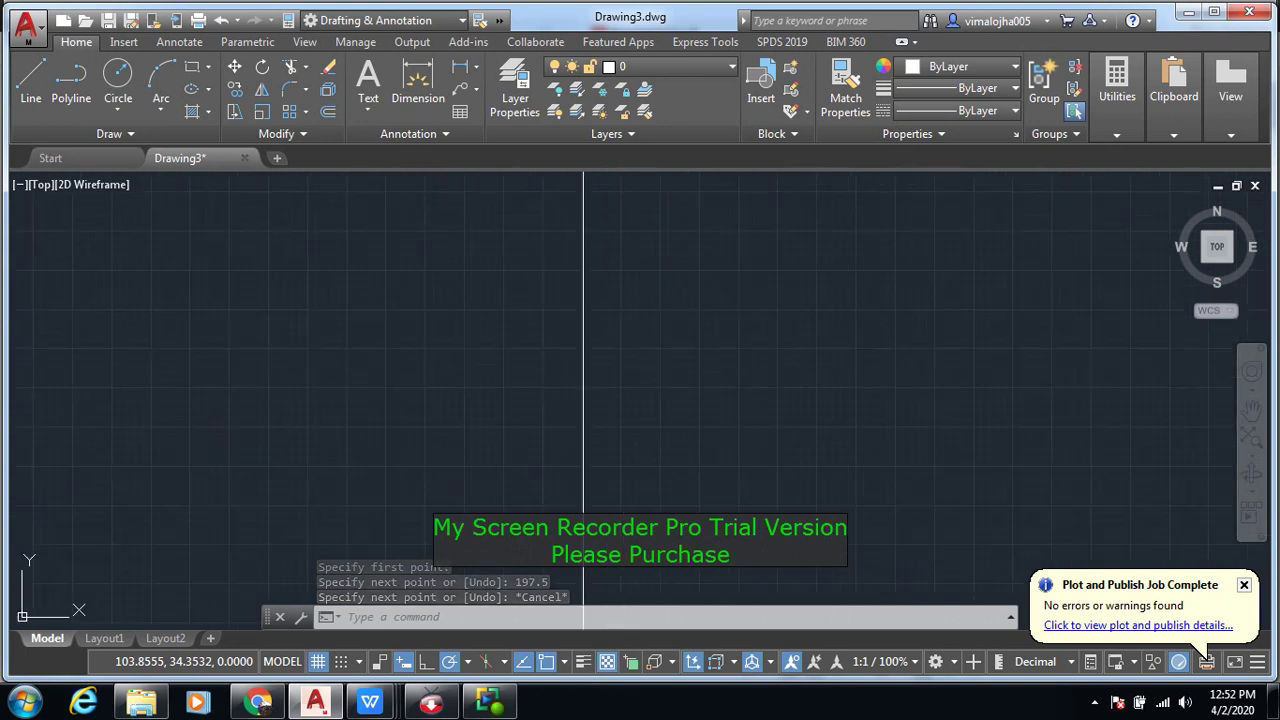
scroll(644, 320, down, 2)
scroll(648, 330, down, 2)
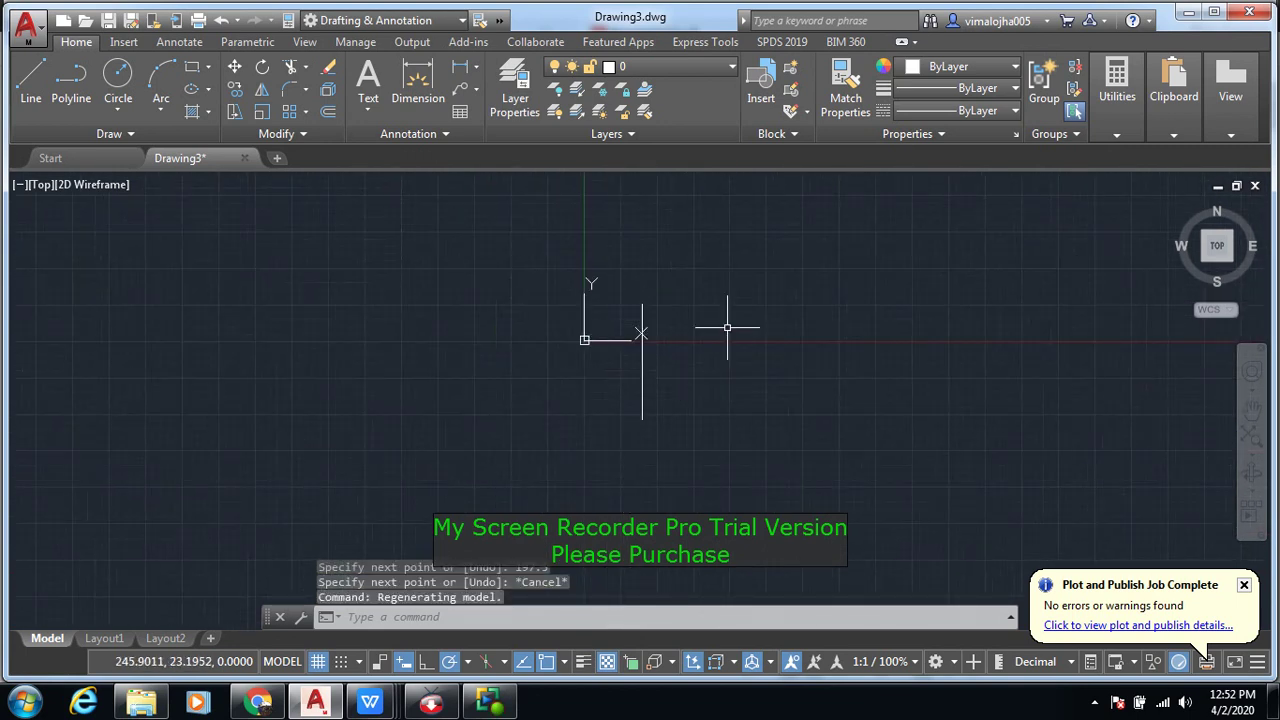
scroll(690, 322, up, 2)
scroll(690, 322, up, 2)
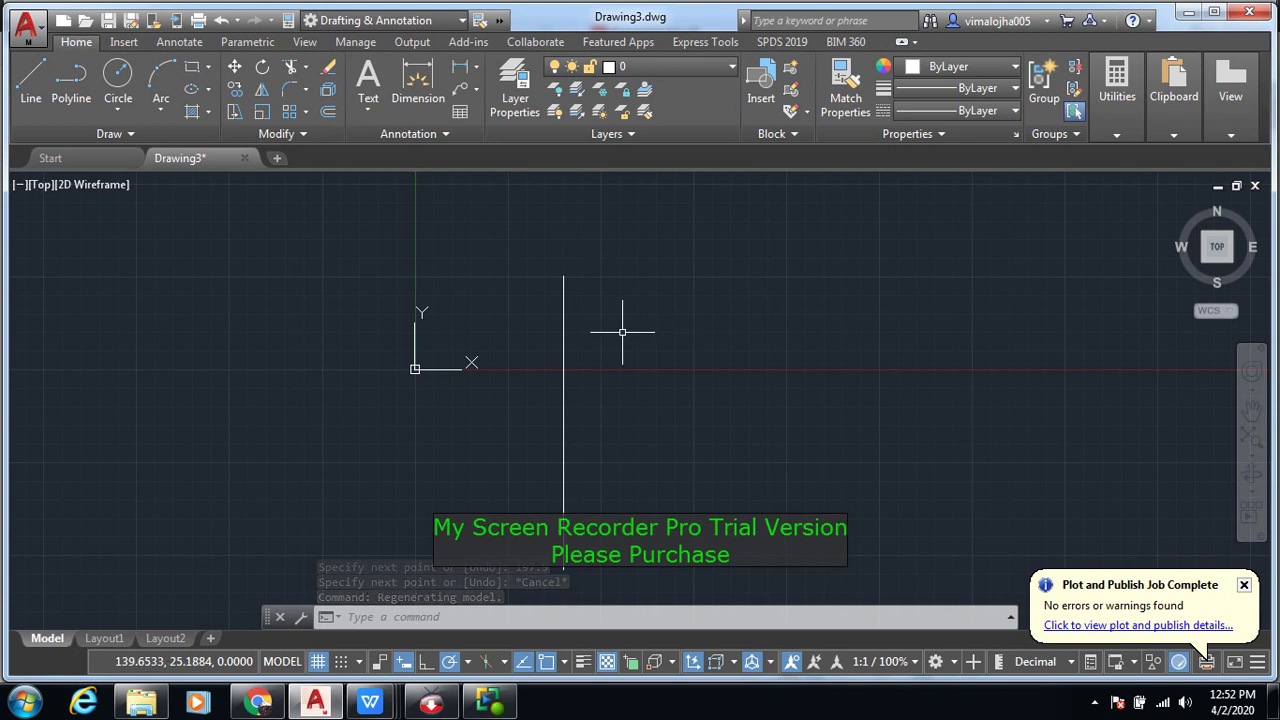
scroll(617, 334, up, 2)
scroll(615, 335, down, 2)
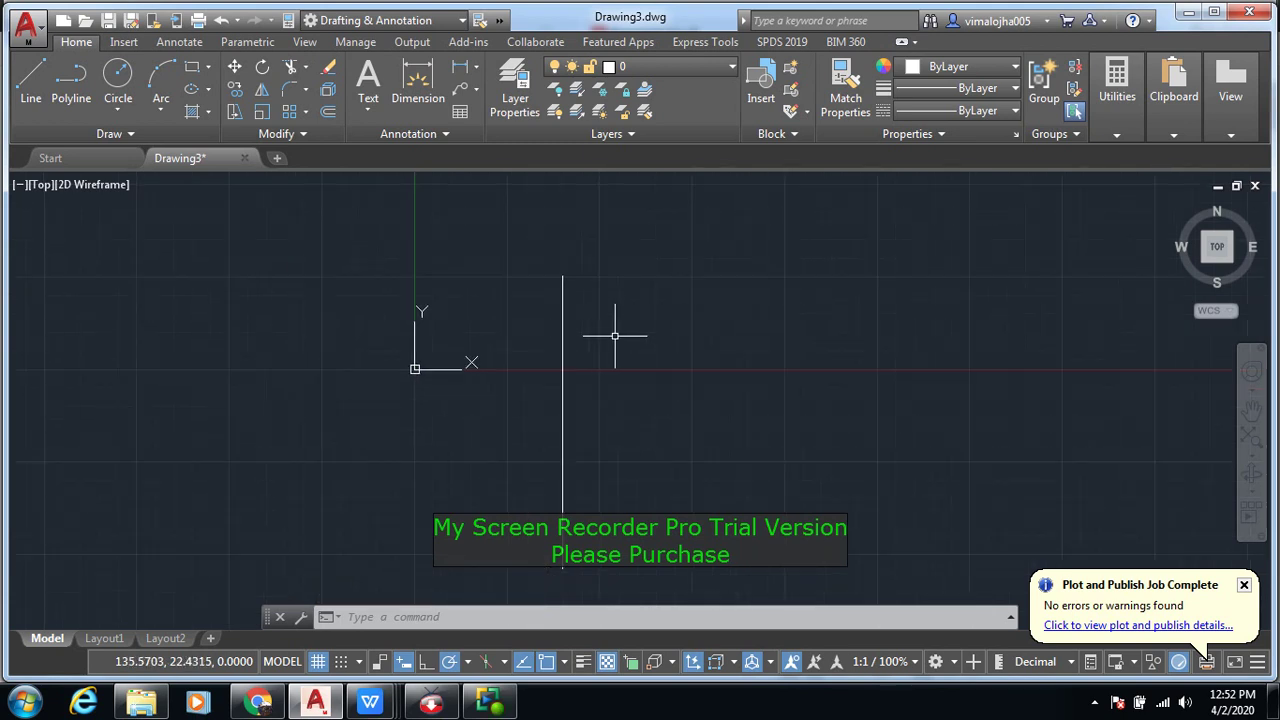
scroll(615, 336, up, 2)
scroll(615, 336, down, 2)
scroll(615, 336, up, 2)
scroll(615, 336, down, 2)
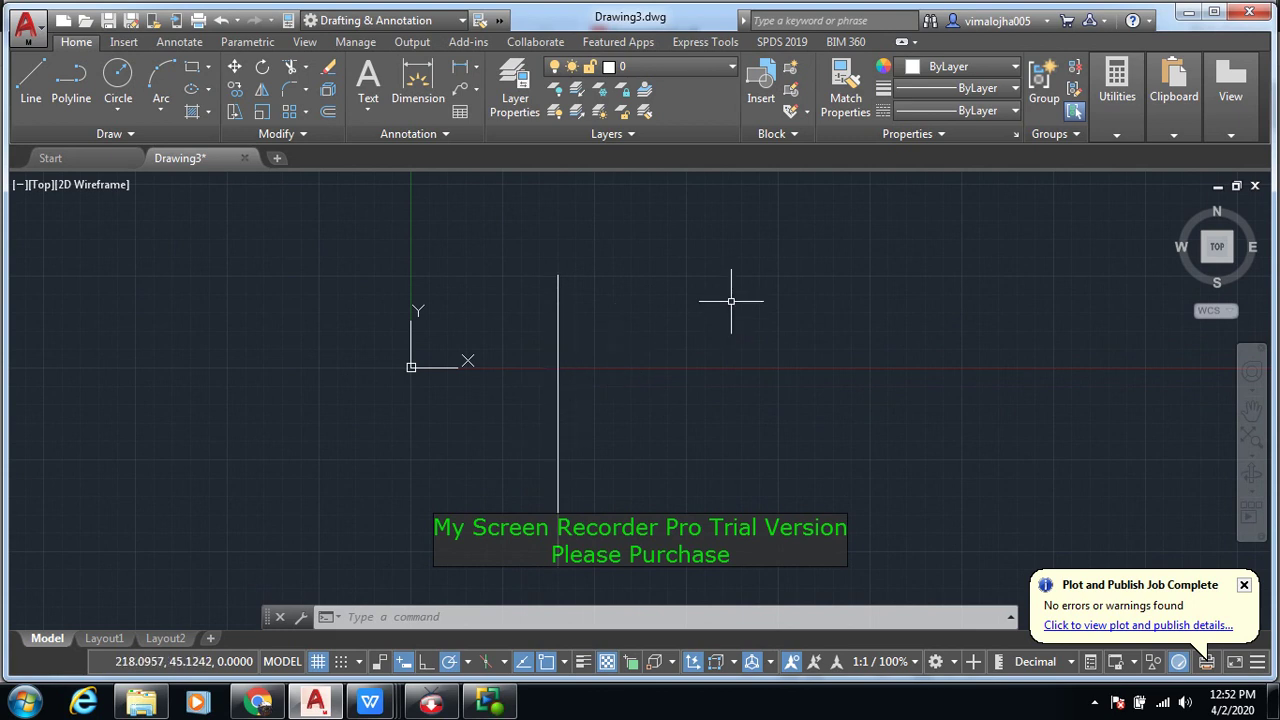
scroll(634, 423, up, 2)
scroll(634, 423, down, 6)
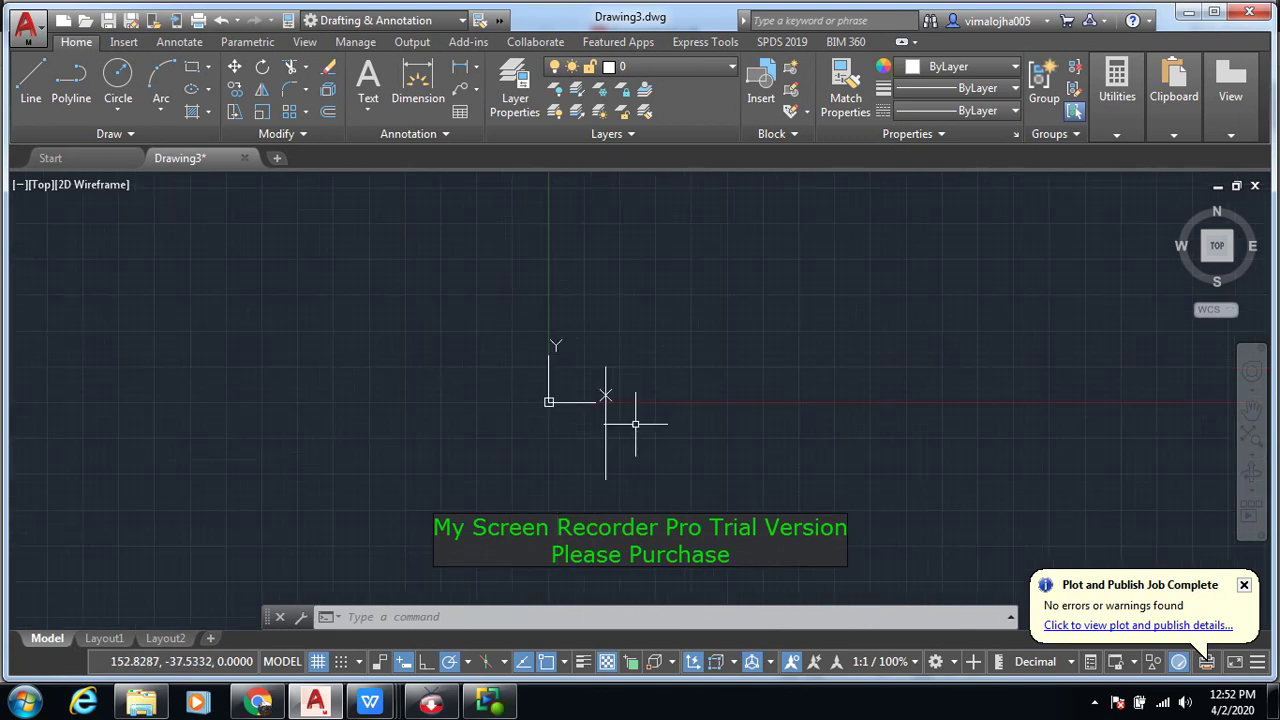
scroll(606, 474, up, 2)
scroll(620, 484, up, 2)
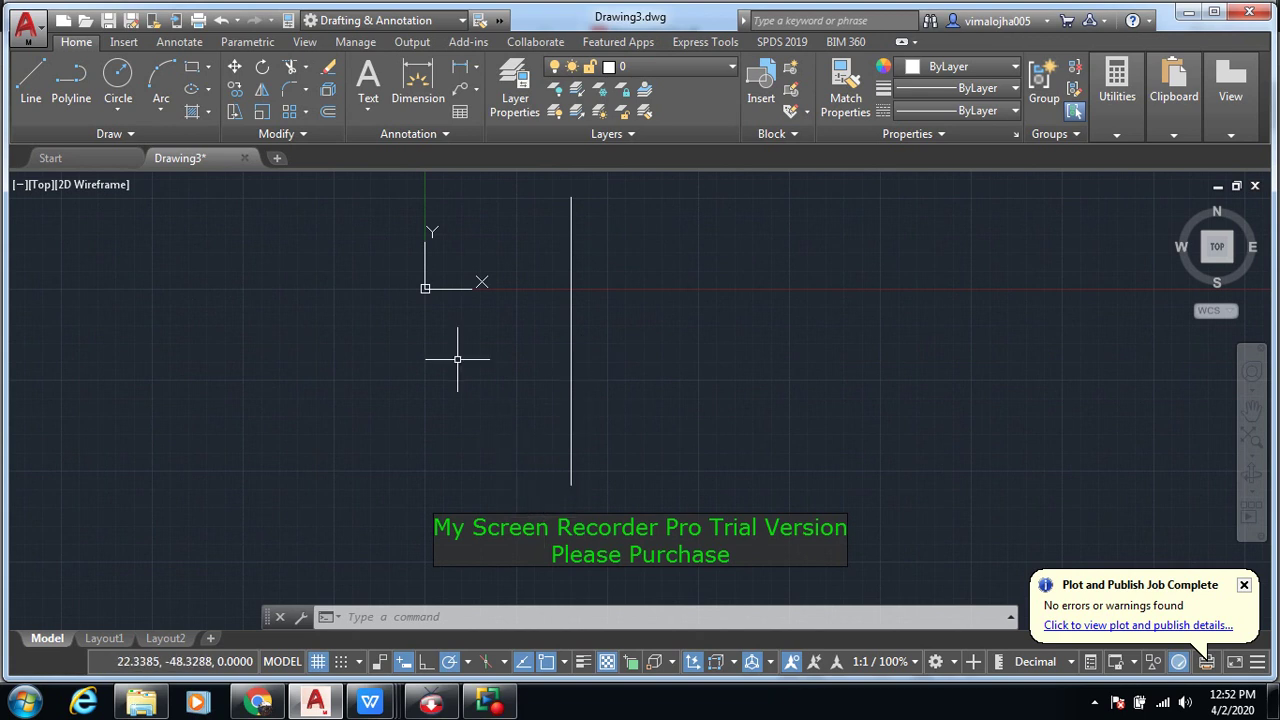
Step: Draw a slanted line from the vertical line's bottom end using values 197.5 and 30, then recentre the view
click(30, 78)
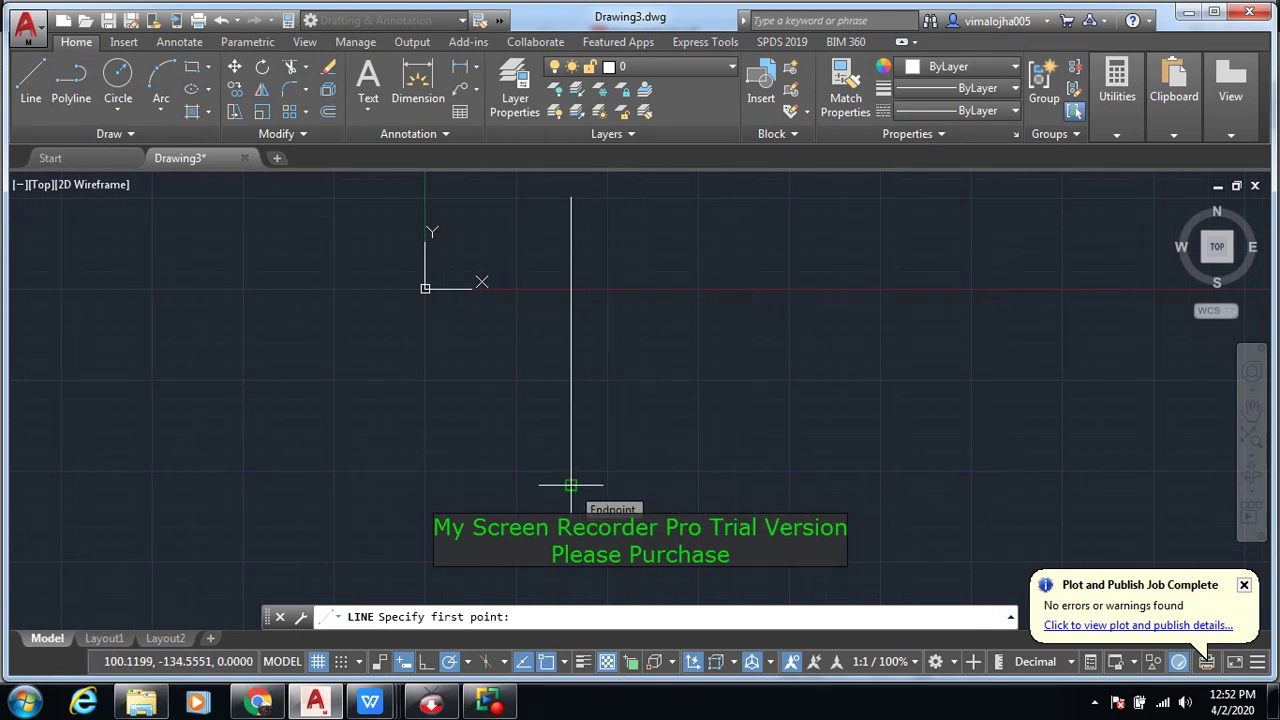
click(571, 485)
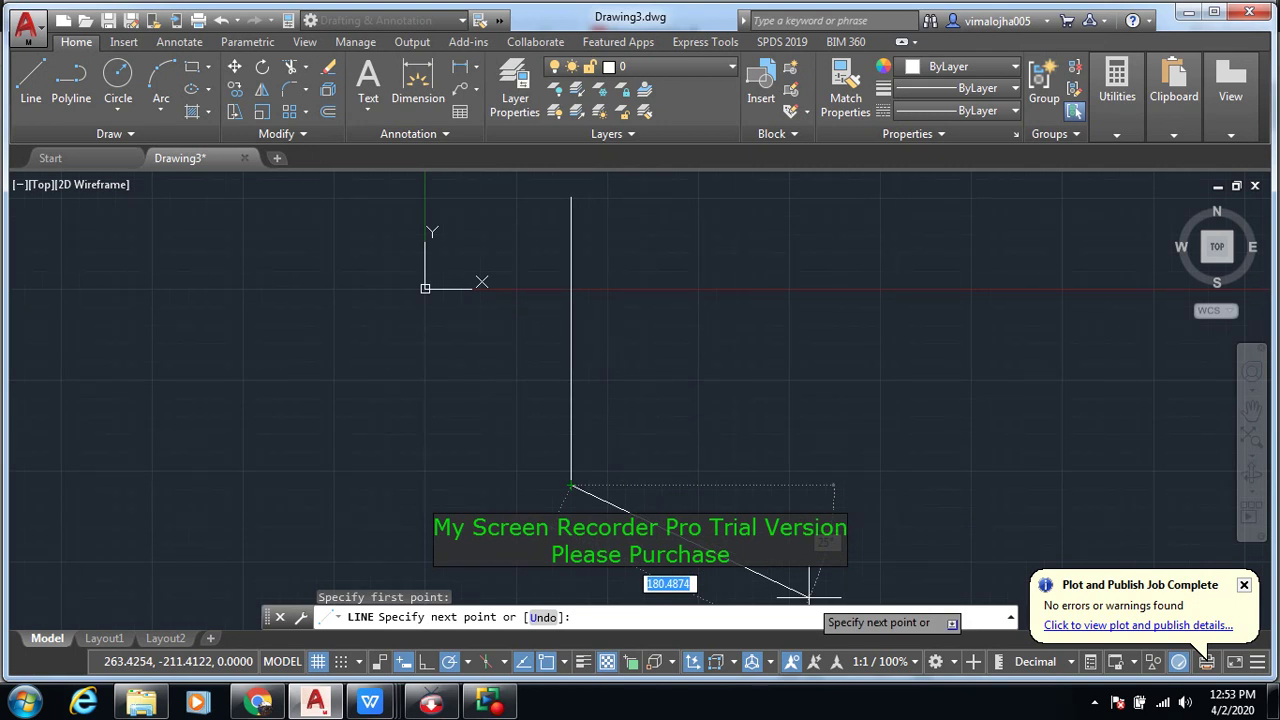
text(197.5)
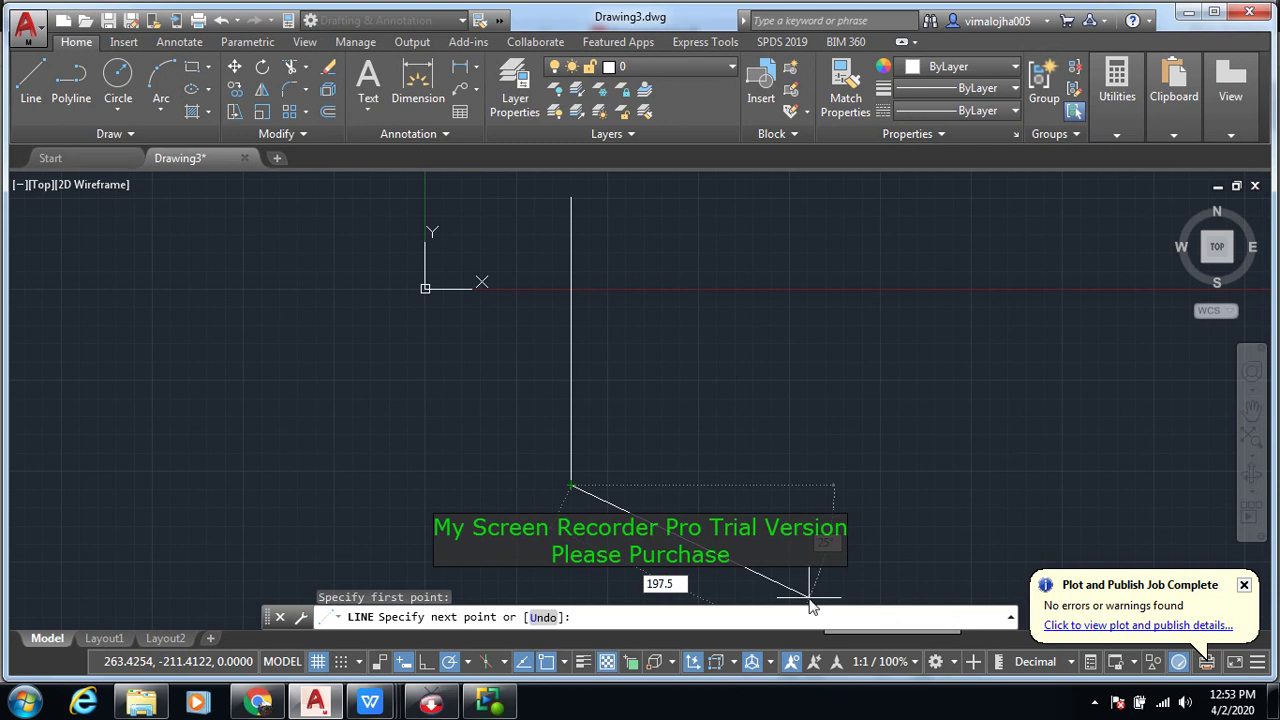
key(Tab)
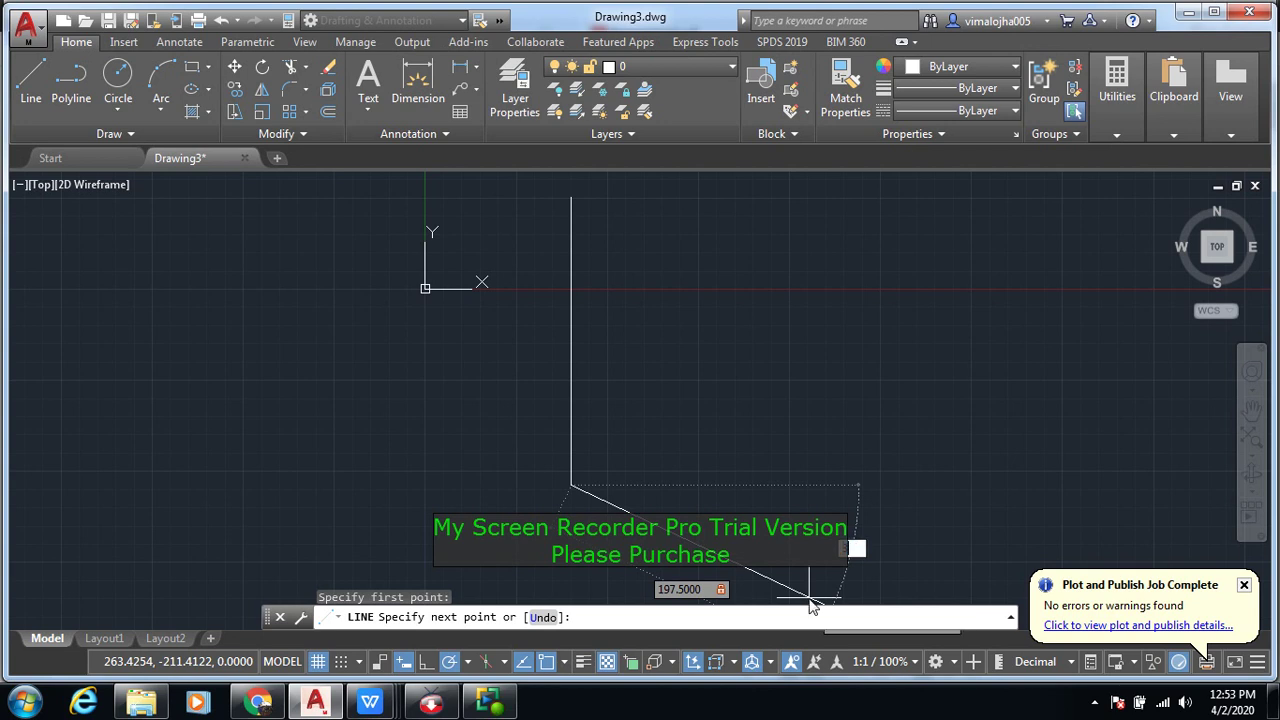
text(30)
key(Return)
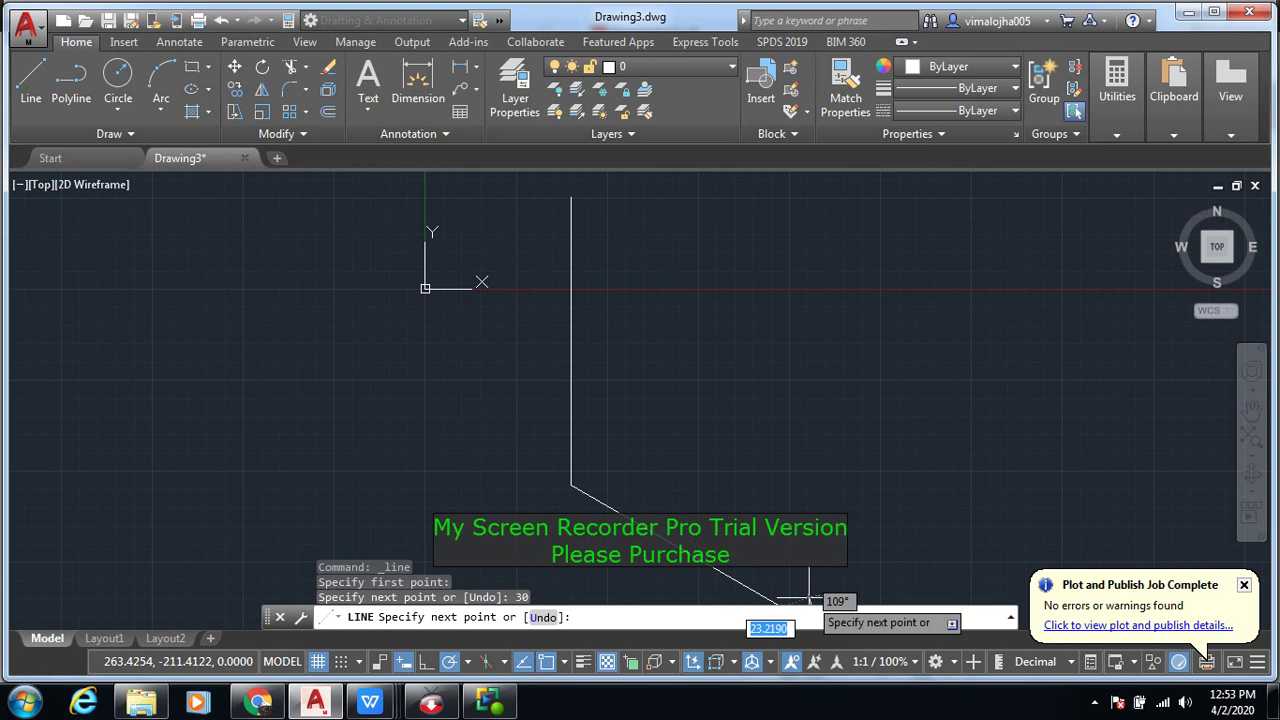
scroll(817, 583, down, 2)
scroll(817, 583, down, 2)
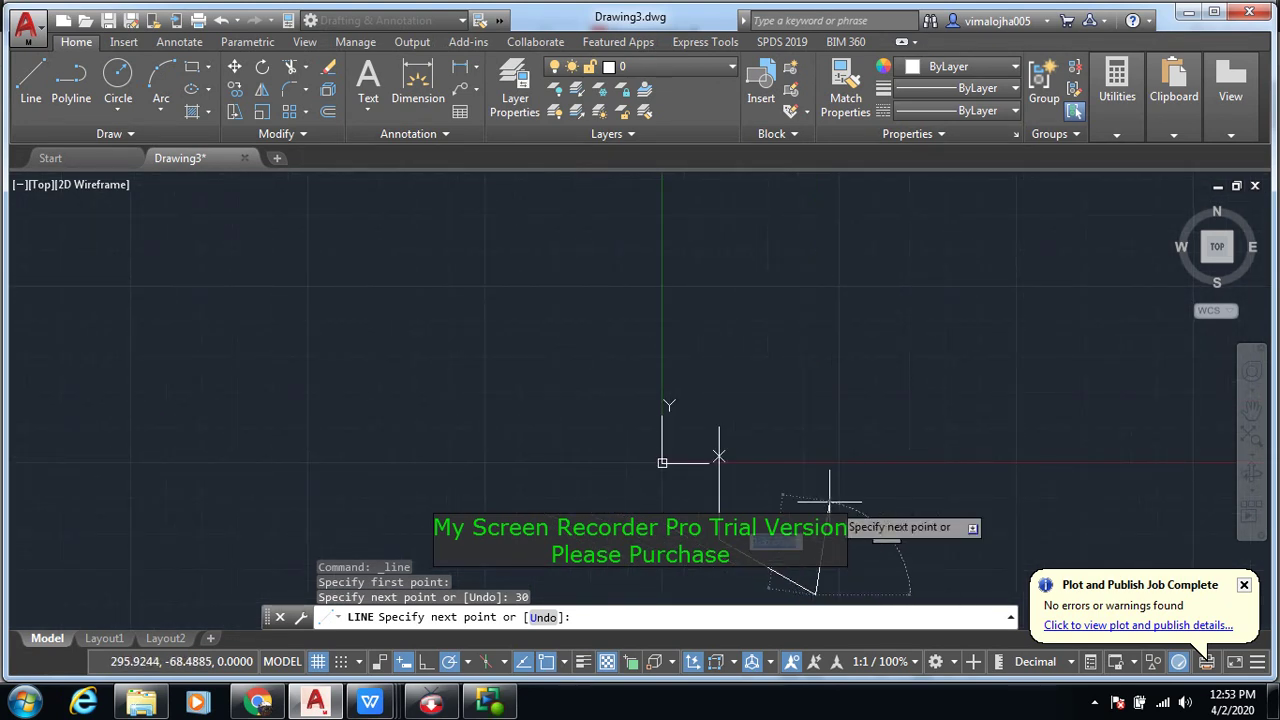
key(Escape)
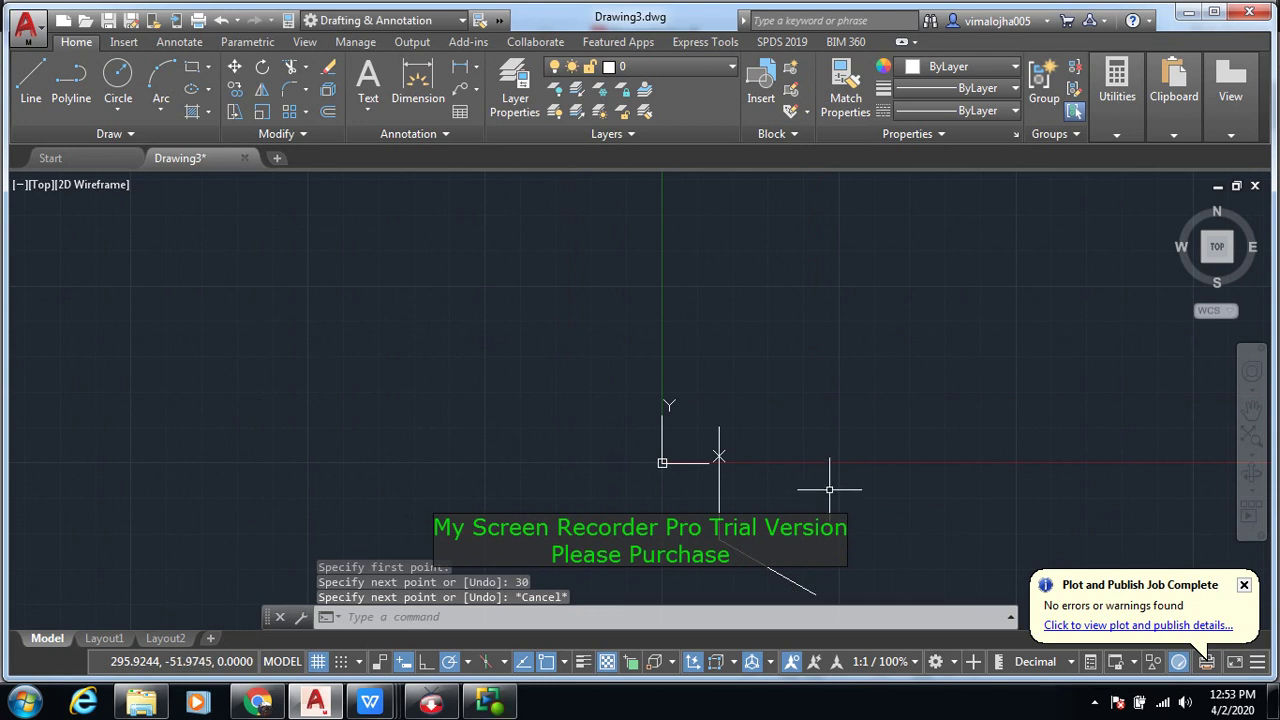
middle_drag(800, 521, 760, 412)
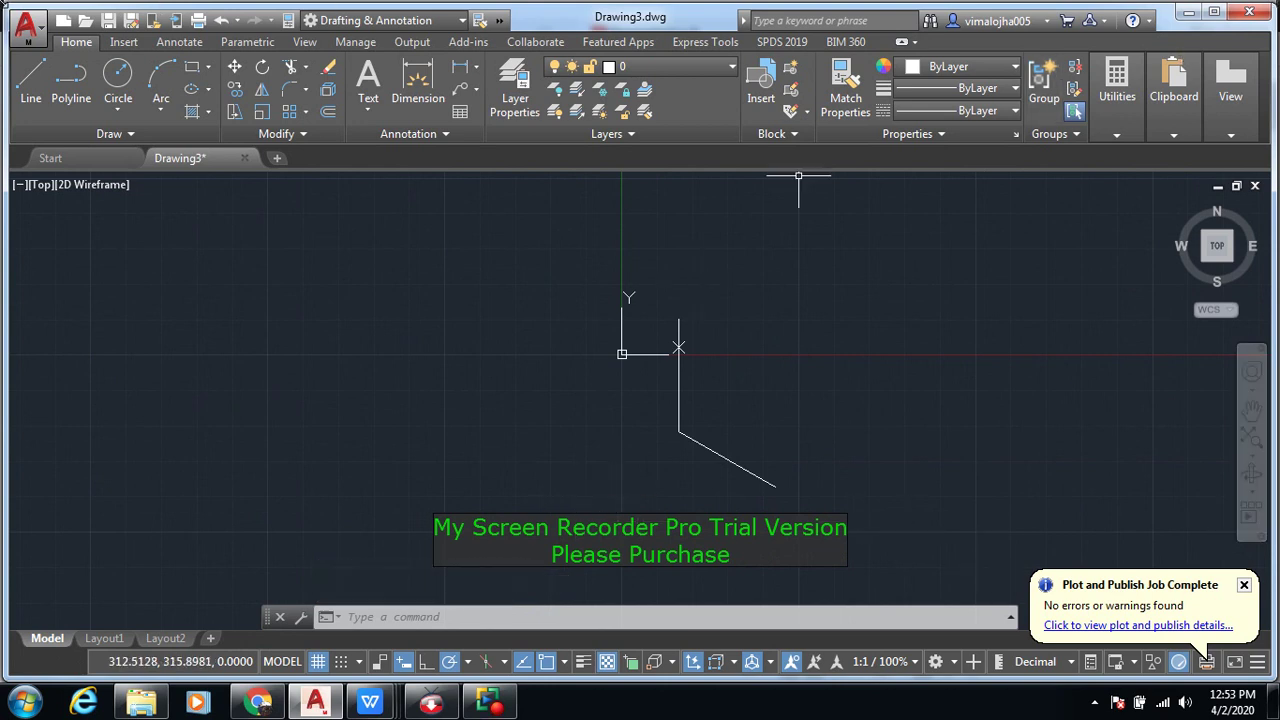
Step: Draw a large circle centred on the corner where the vertical and slanted lines meet
click(118, 80)
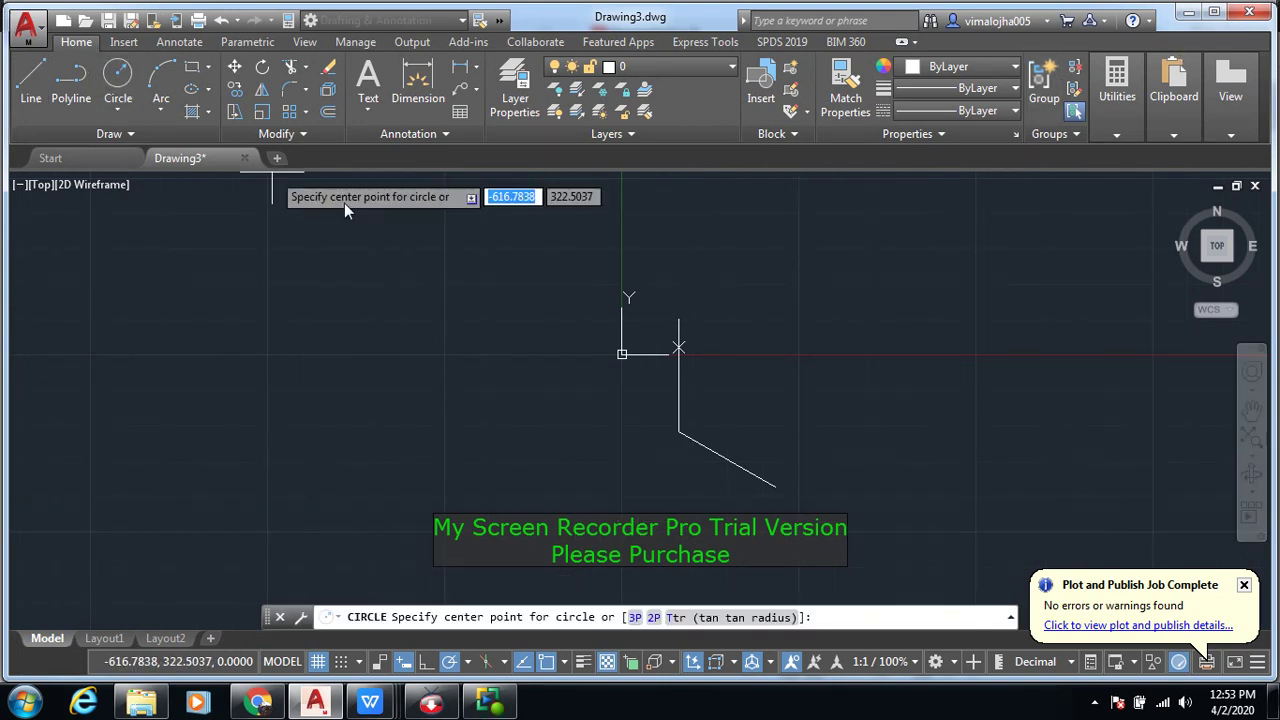
click(679, 432)
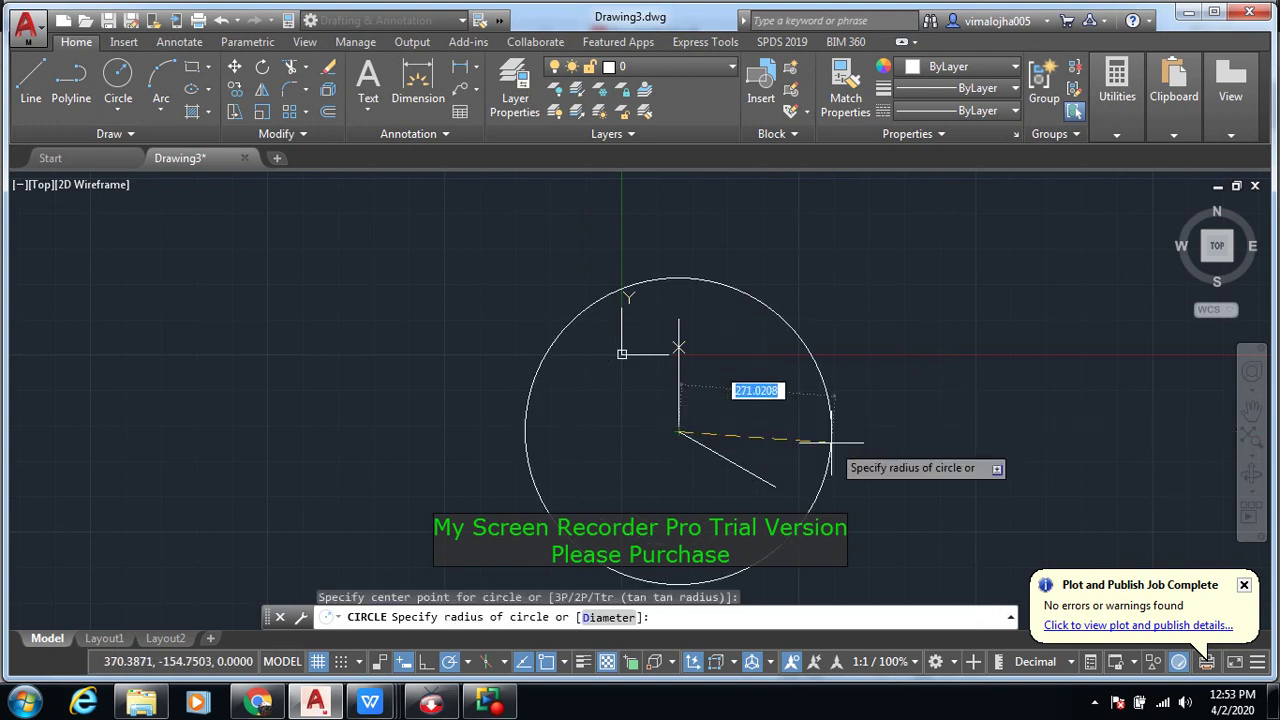
click(831, 443)
key(Escape)
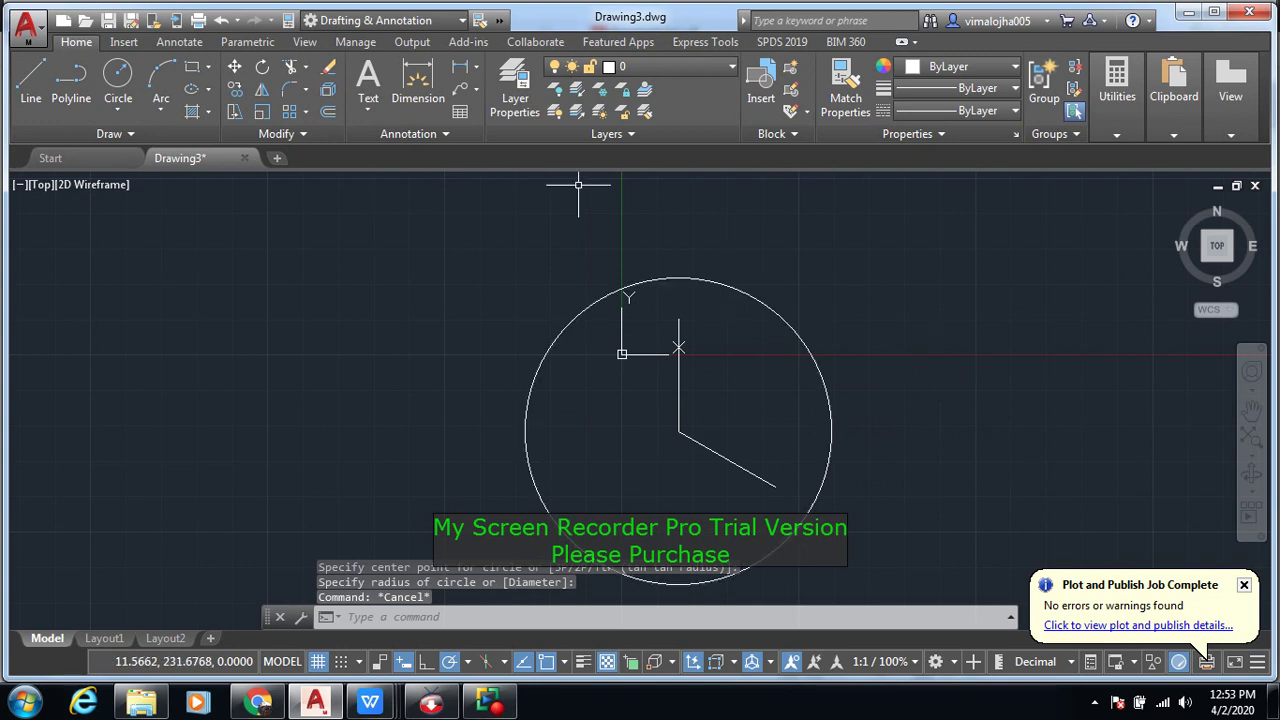
click(29, 88)
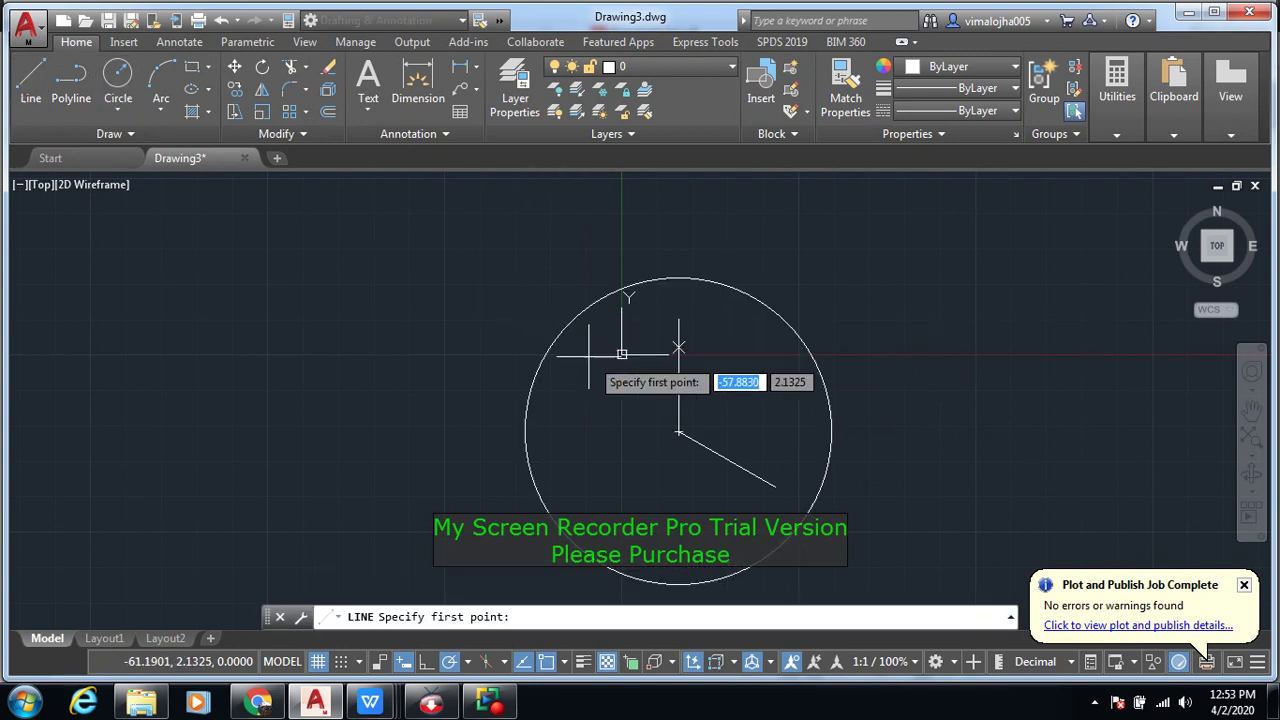
Step: Draw a line at 90° from the circle centre, then undo it as a mistake
click(678, 432)
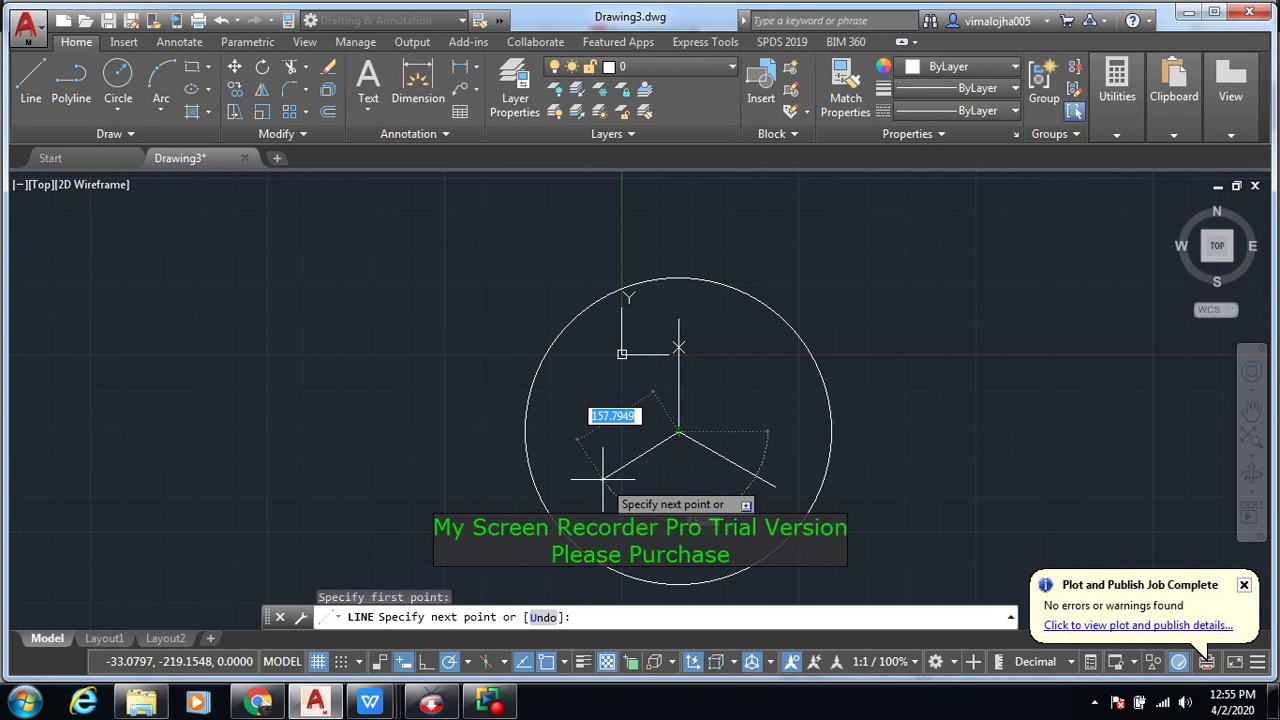
key(BackSpace)
text(1)
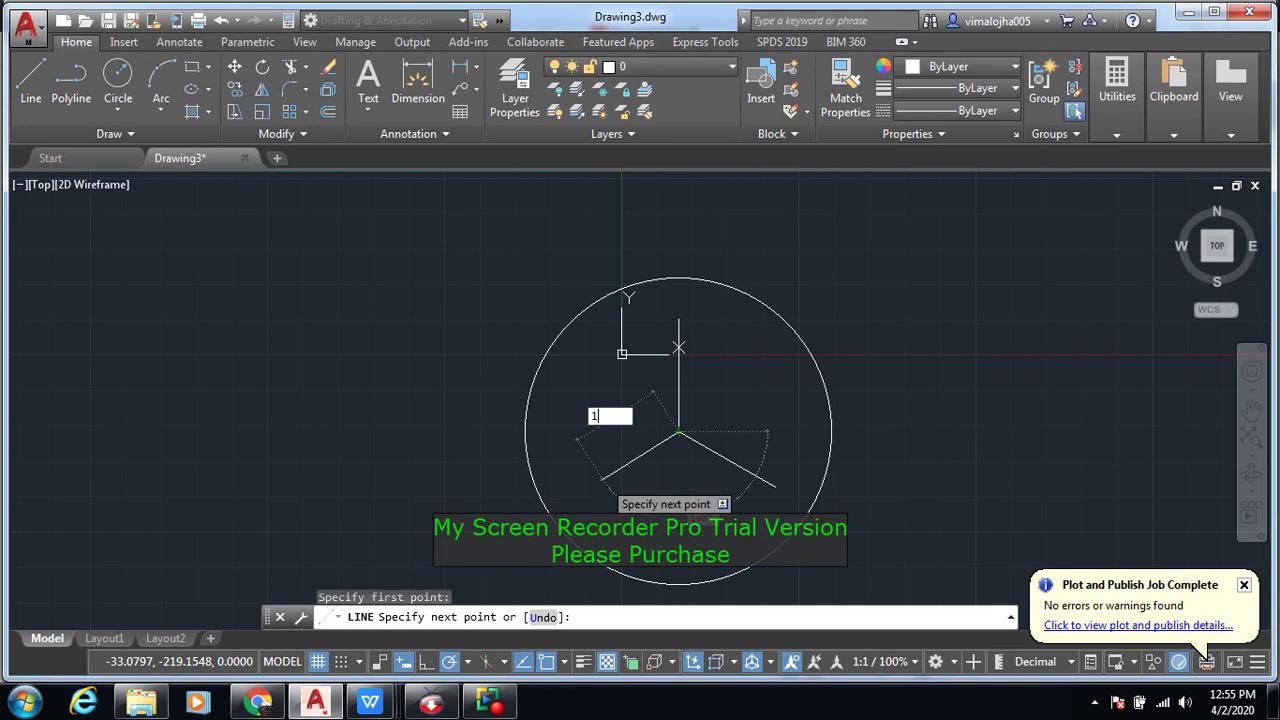
text(97.)
text(5)
key(Tab)
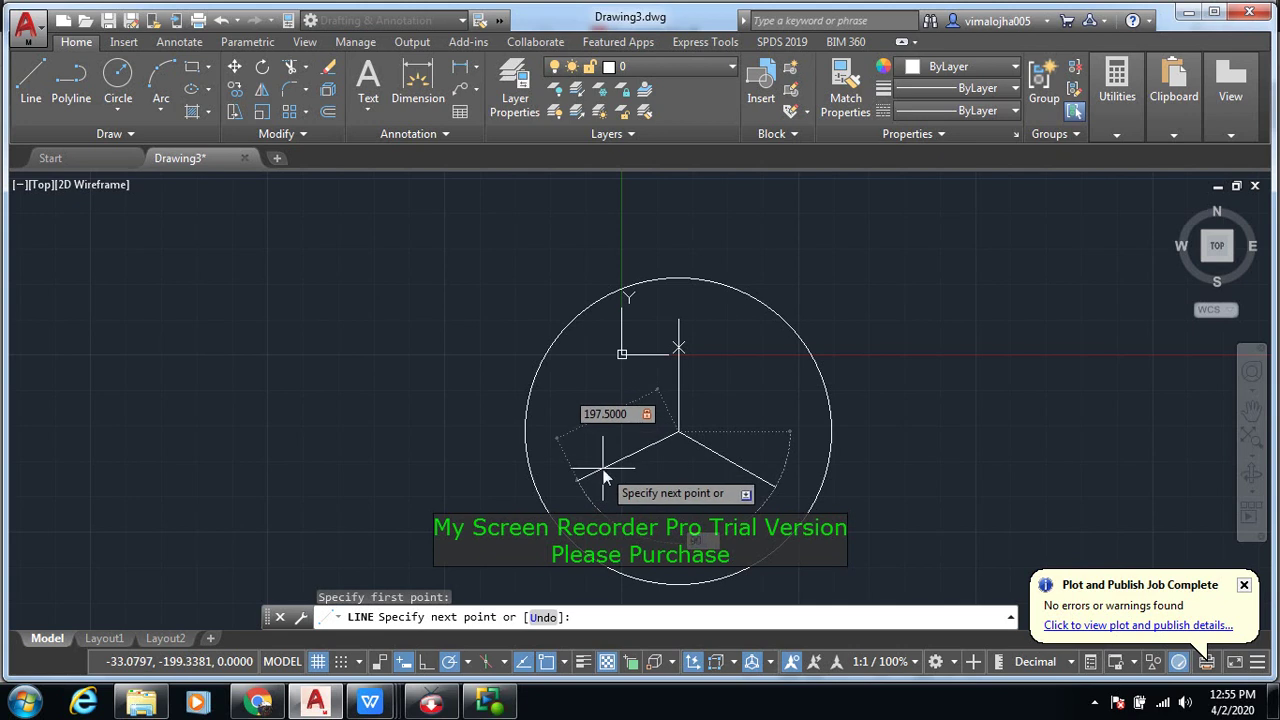
text(90)
key(Return)
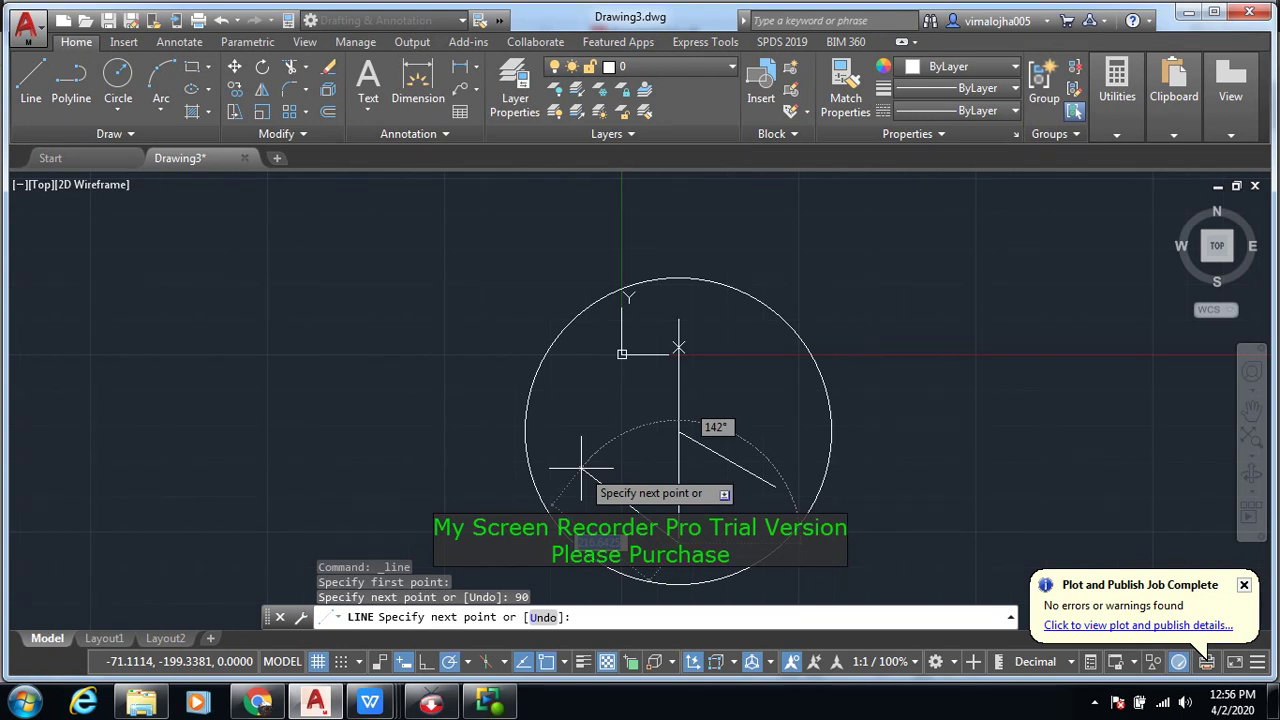
key(Escape)
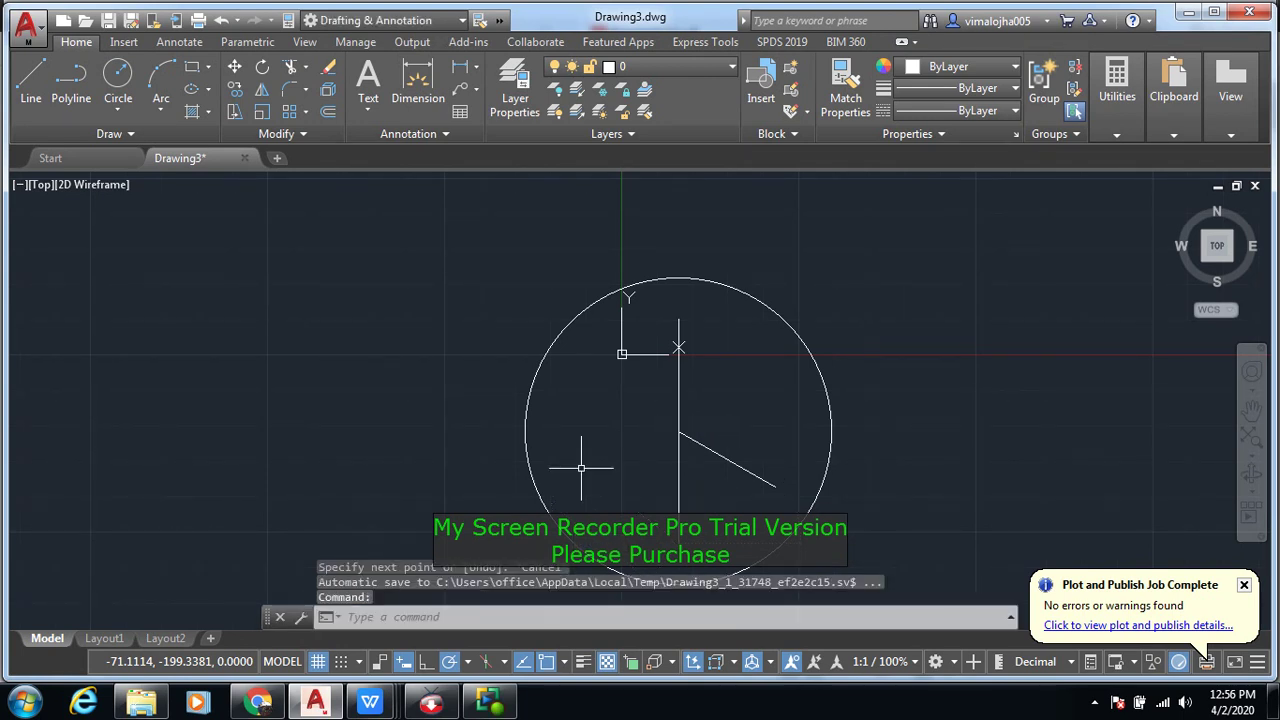
key(ctrl+z)
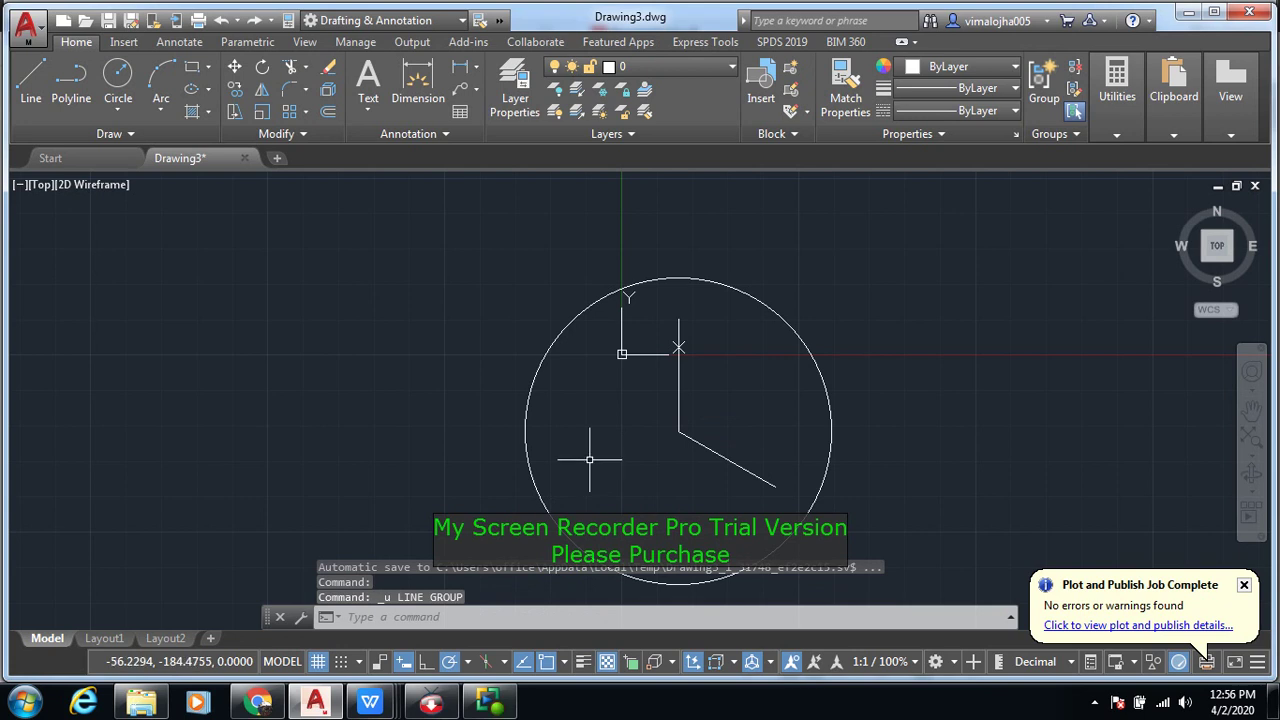
Step: Draw a 197.5-long line at 150° down-left from the circle centre with the L command
text(l)
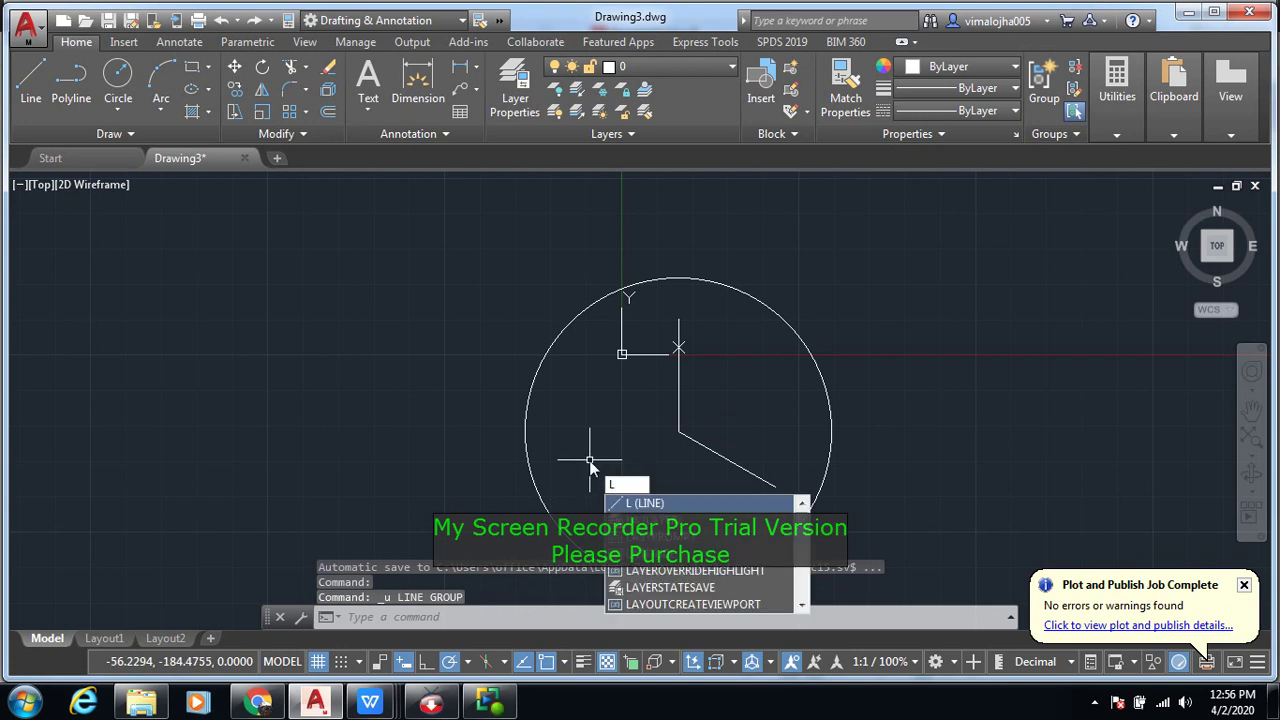
key(Return)
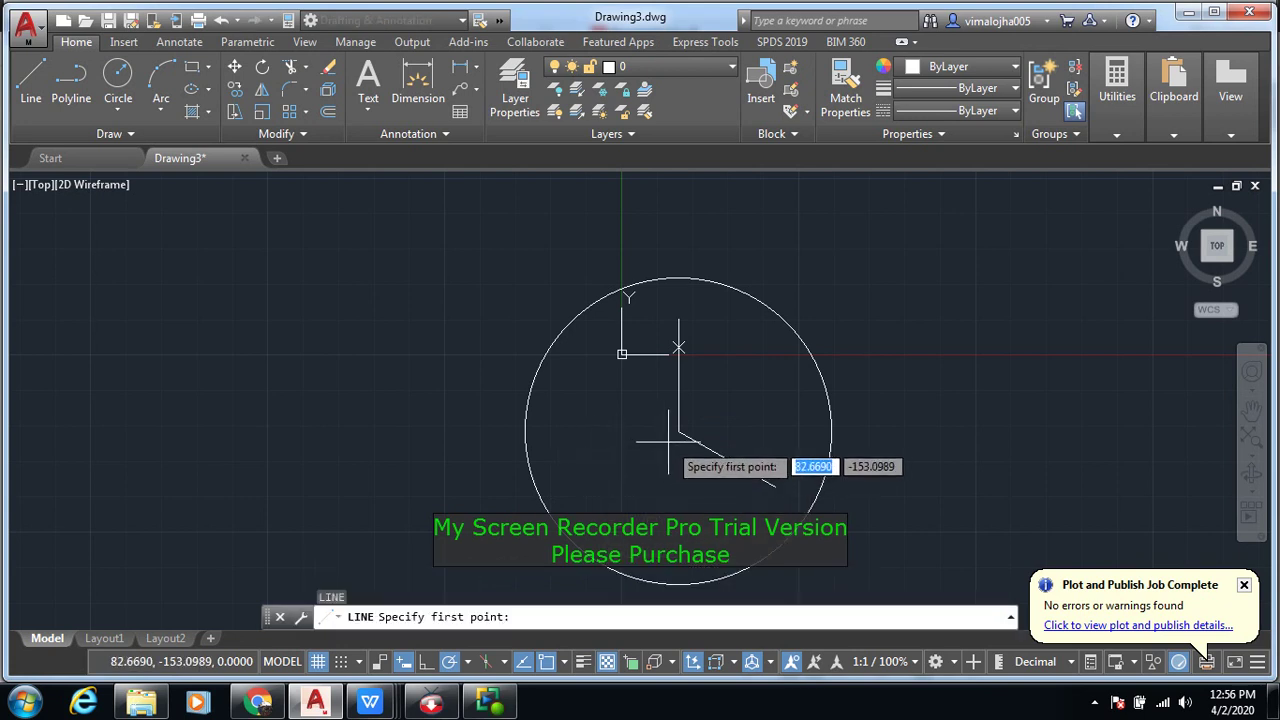
click(678, 432)
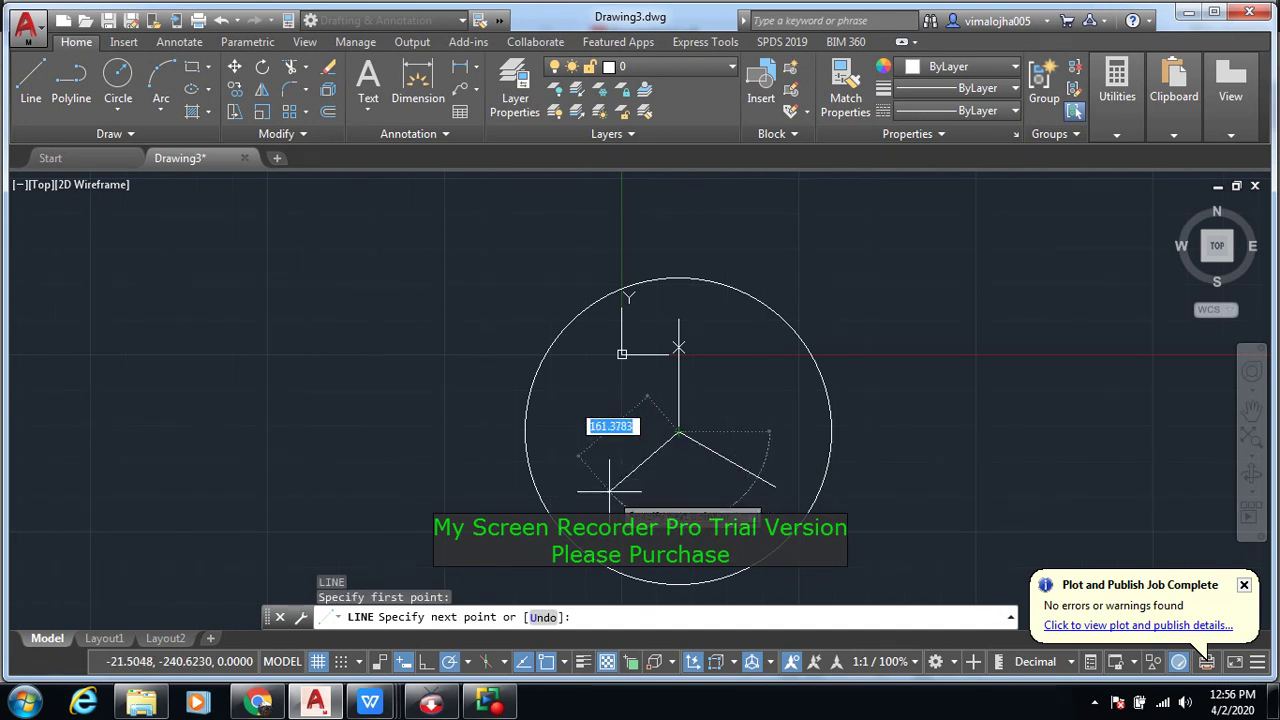
text(197.5)
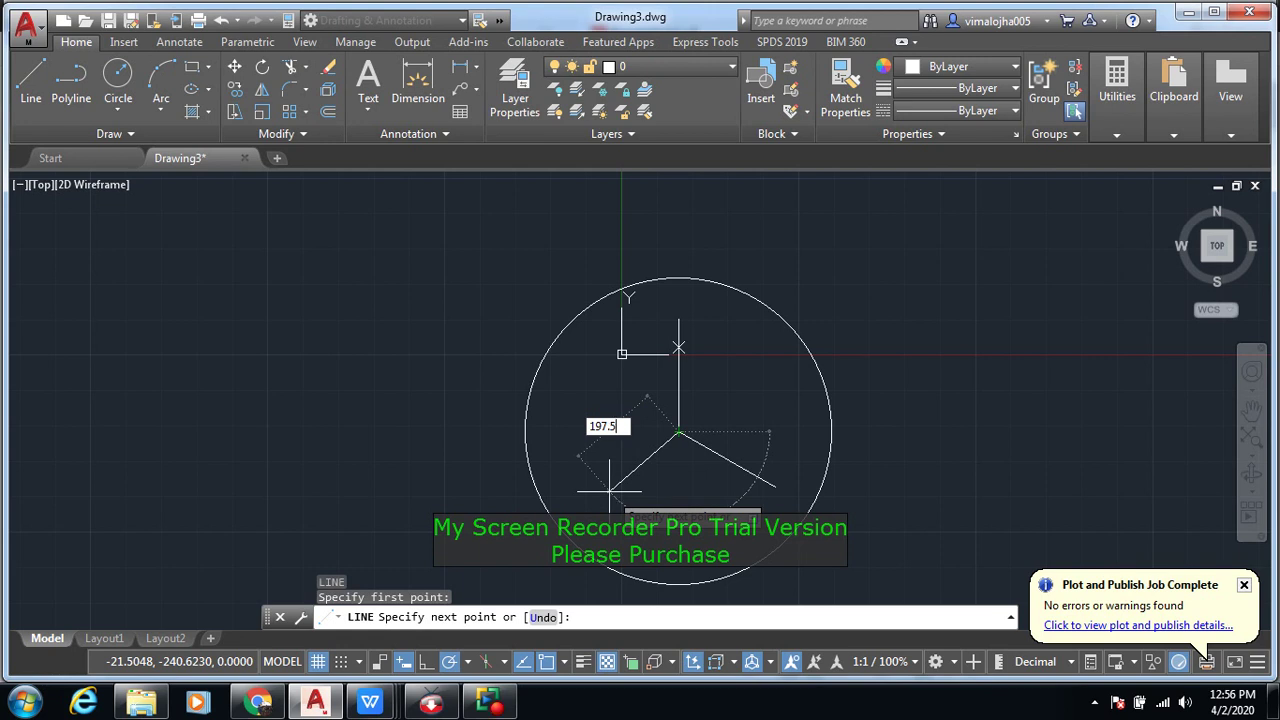
key(Tab)
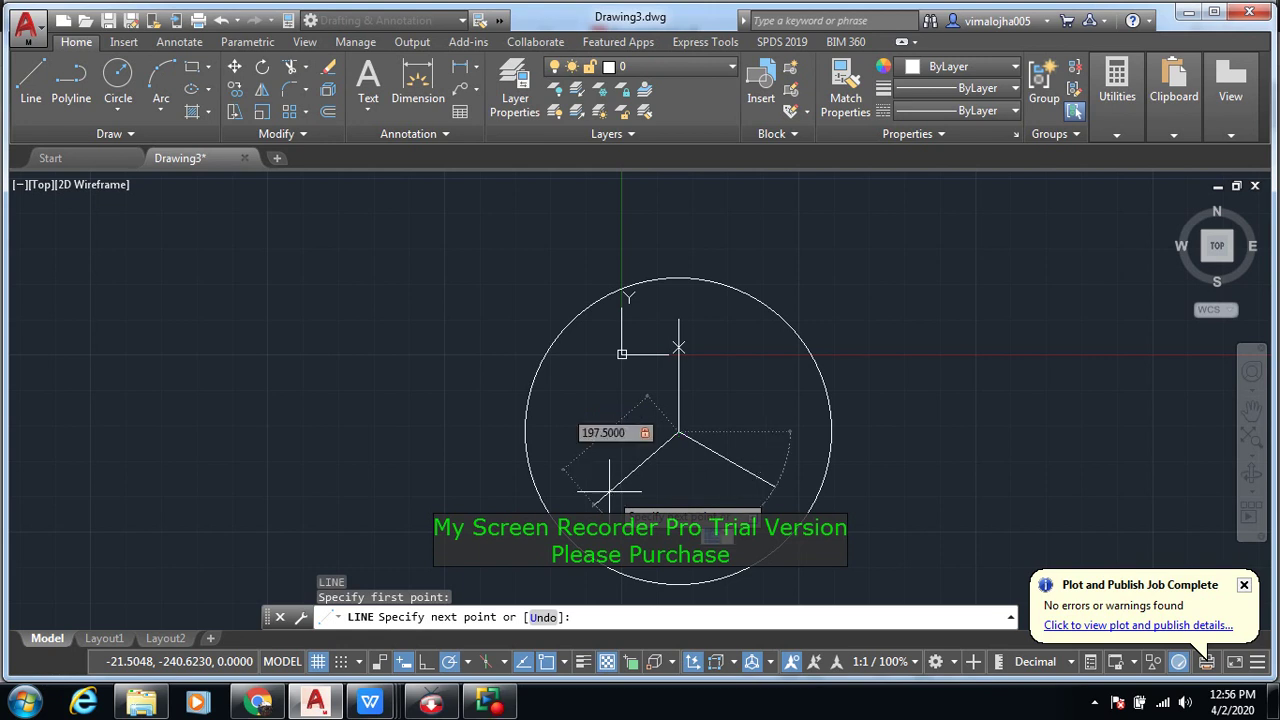
text(15)
key(Return)
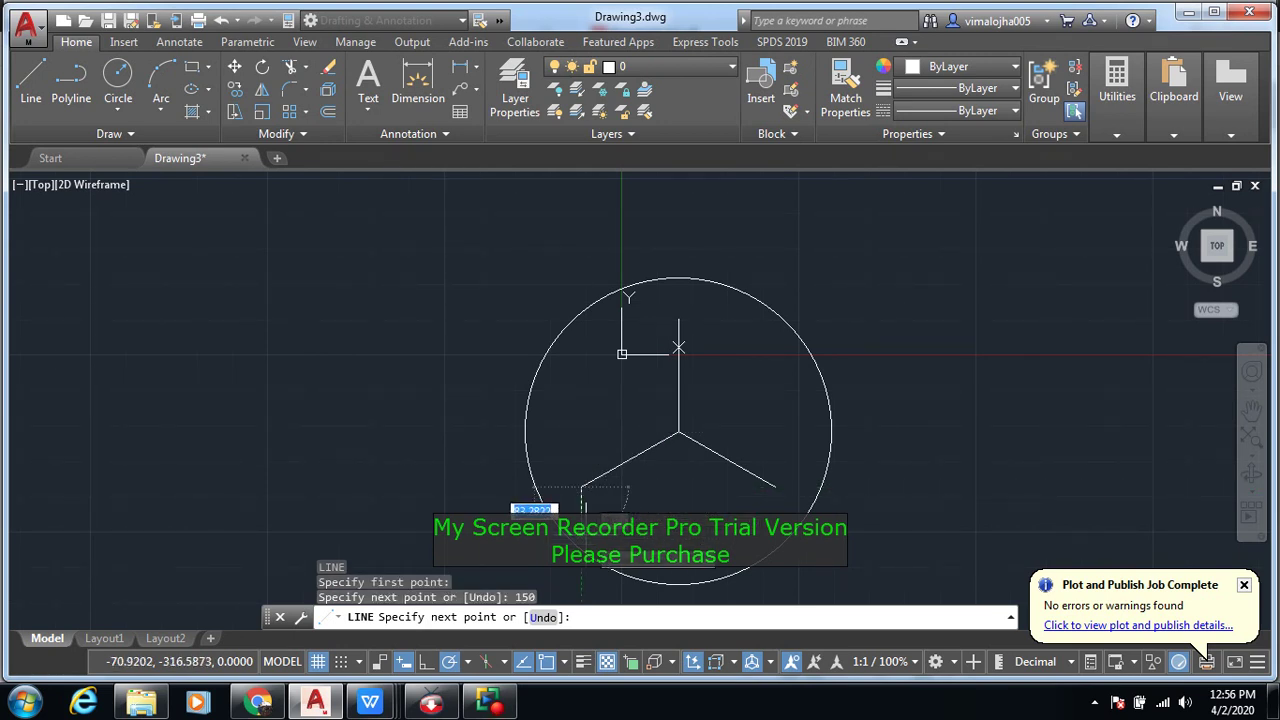
key(Escape)
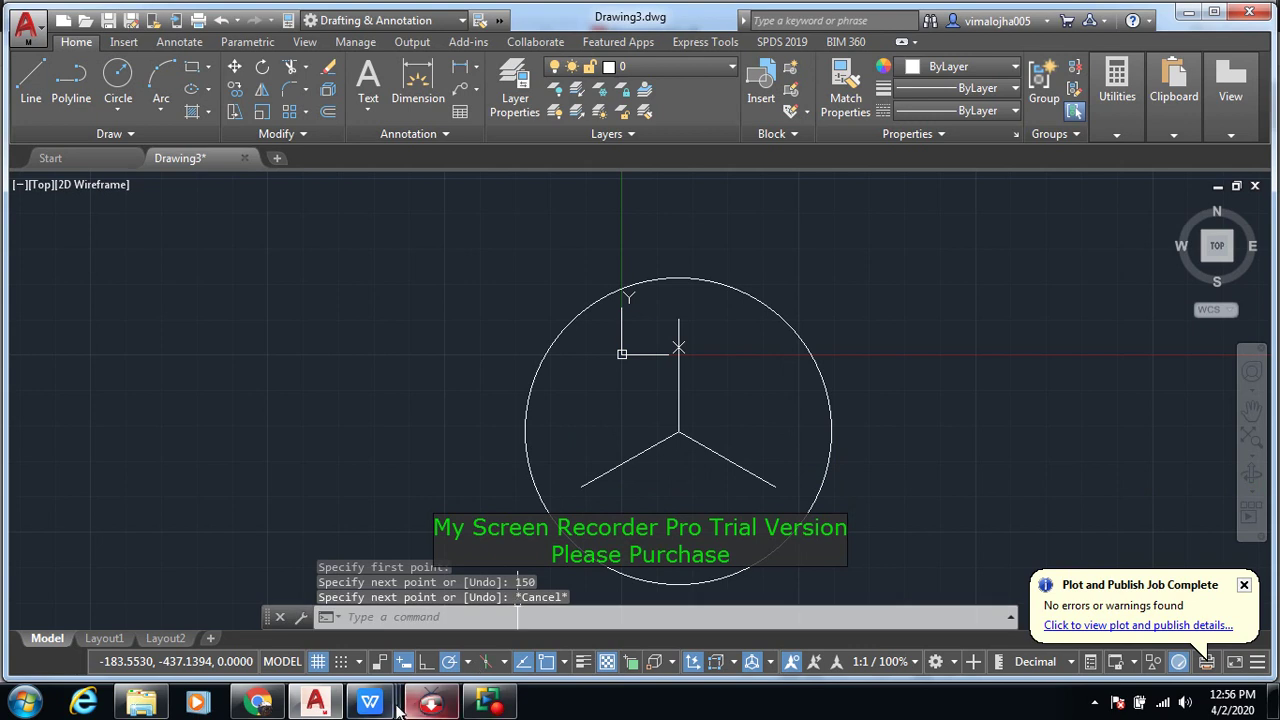
mouse_move(369, 703)
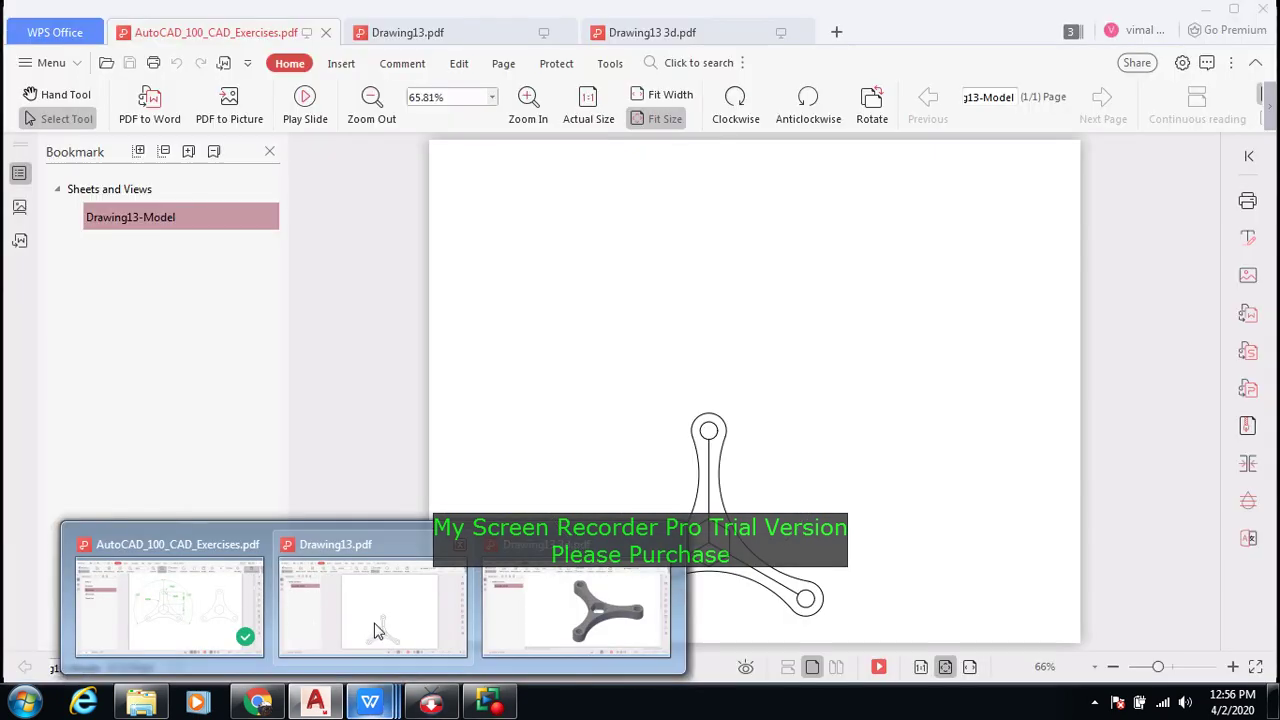
Step: Review the three-lobed bracket on page 16 of the exercises PDF, then return to AutoCAD
click(214, 618)
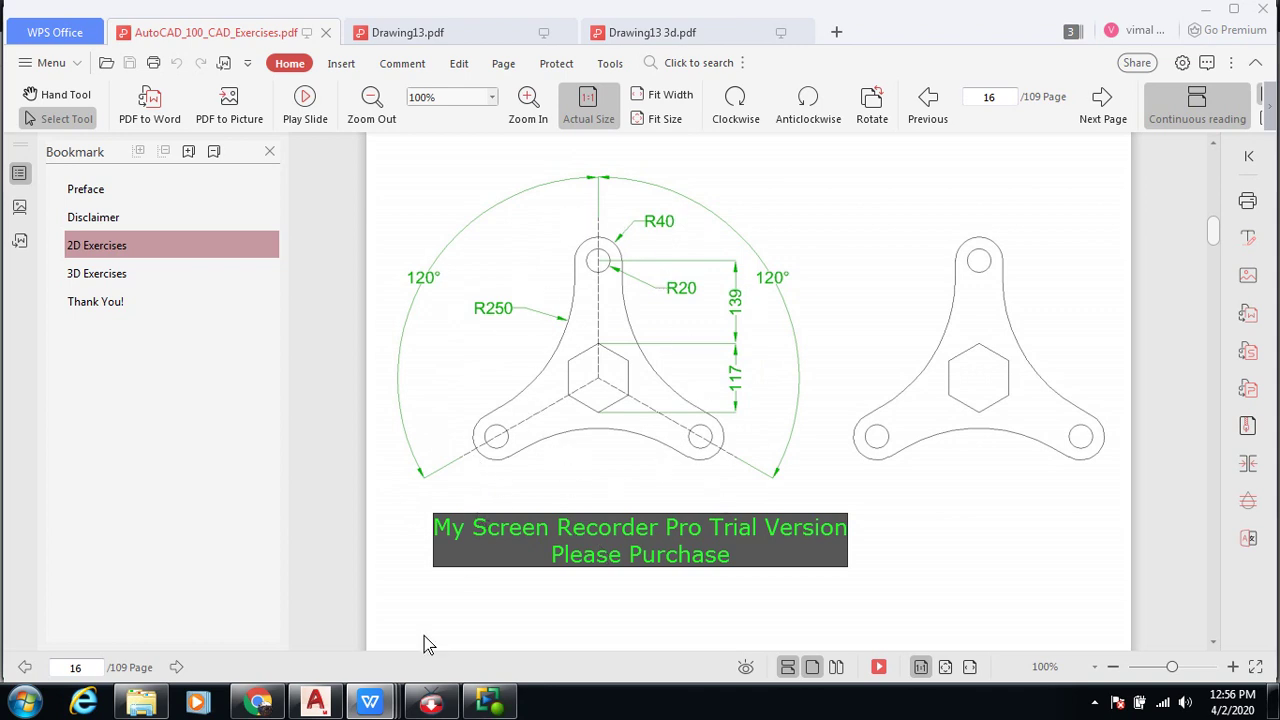
click(315, 706)
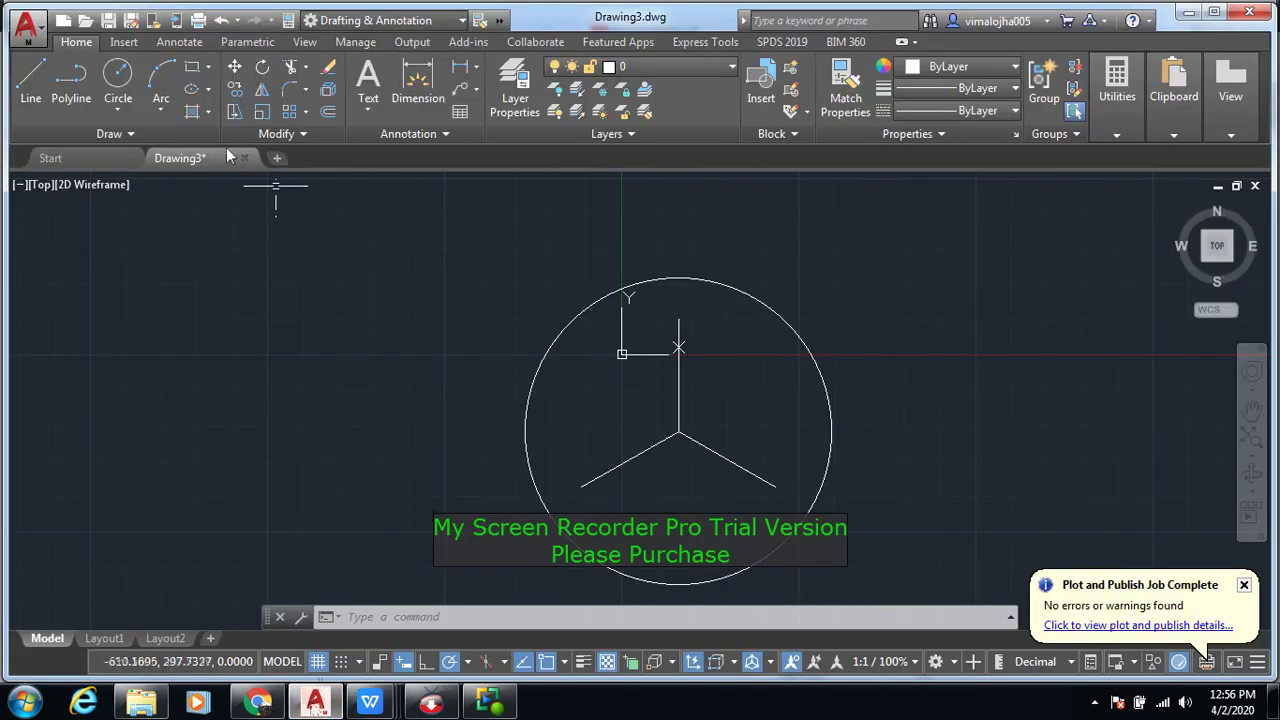
Step: Draw concentric R20 and R40 circles at the top end of the vertical spoke
click(119, 75)
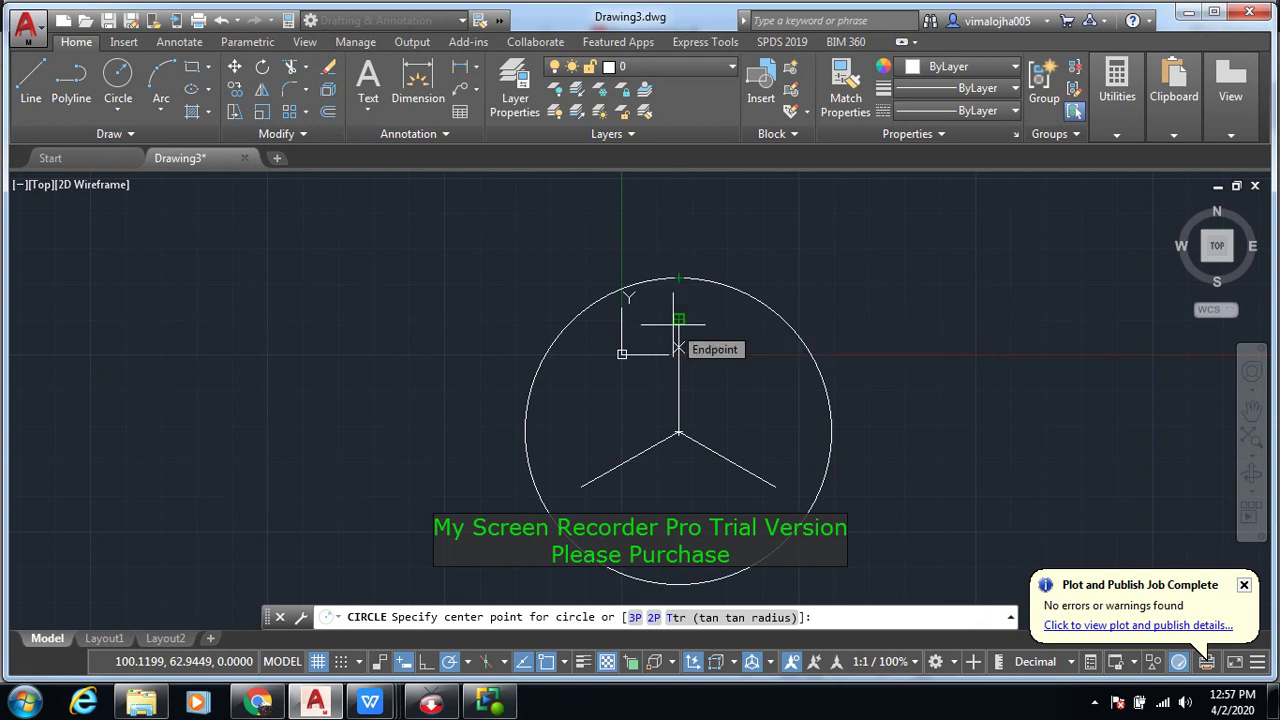
click(677, 320)
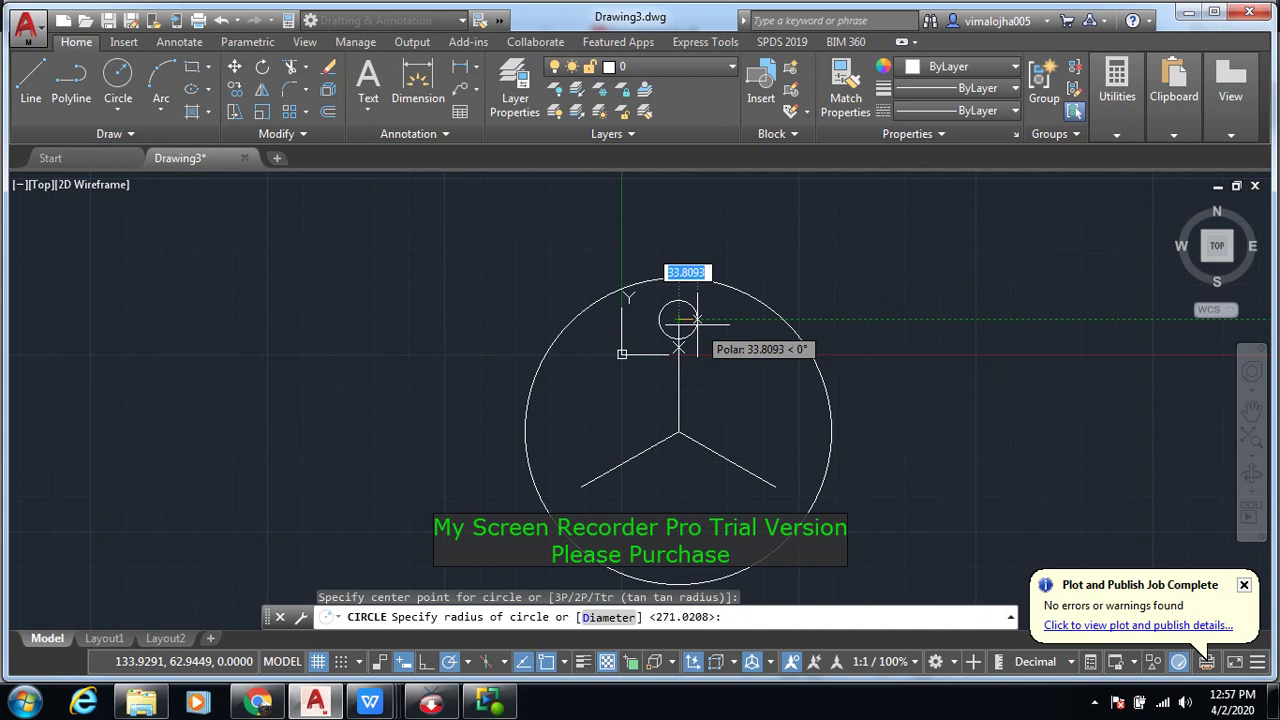
text(20)
key(Return)
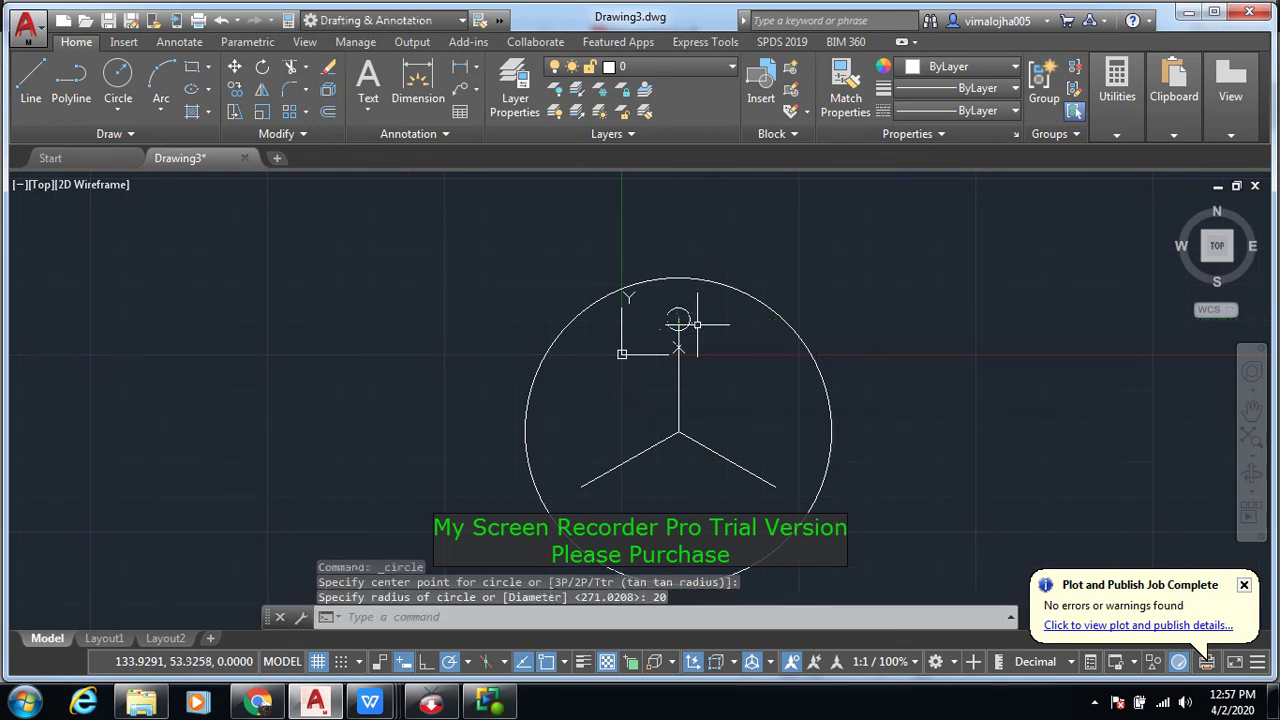
click(135, 88)
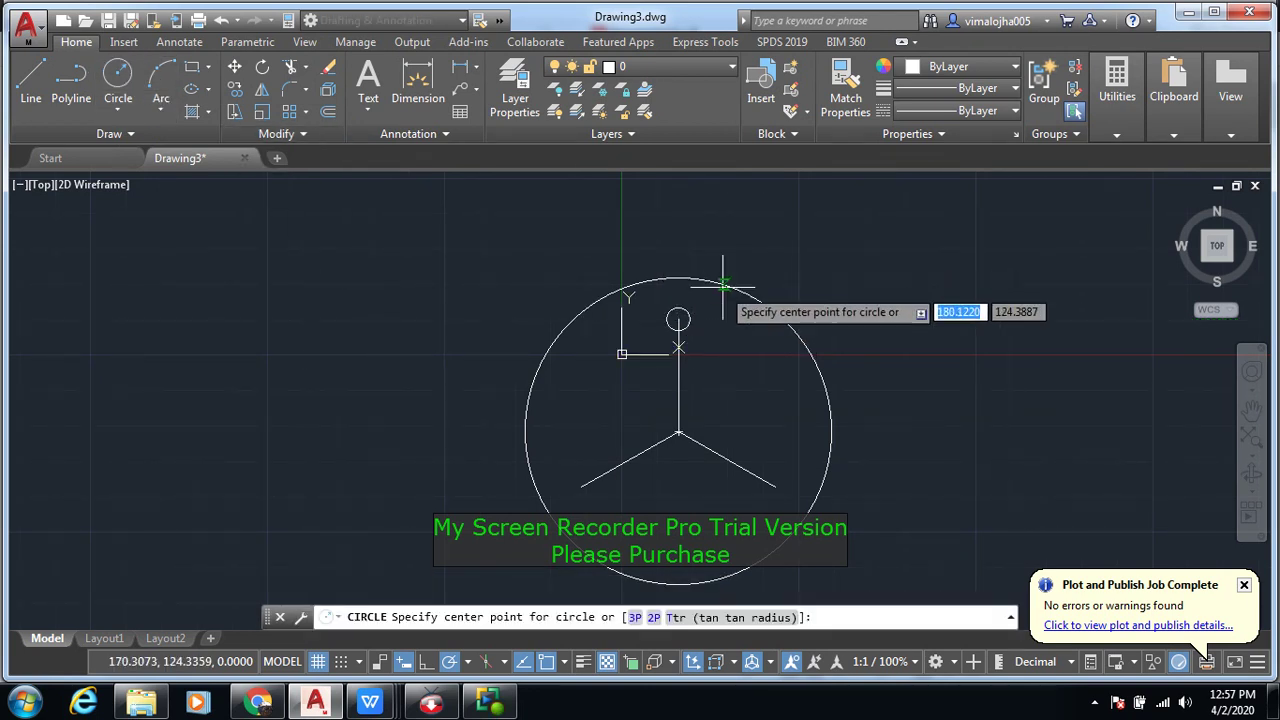
click(678, 319)
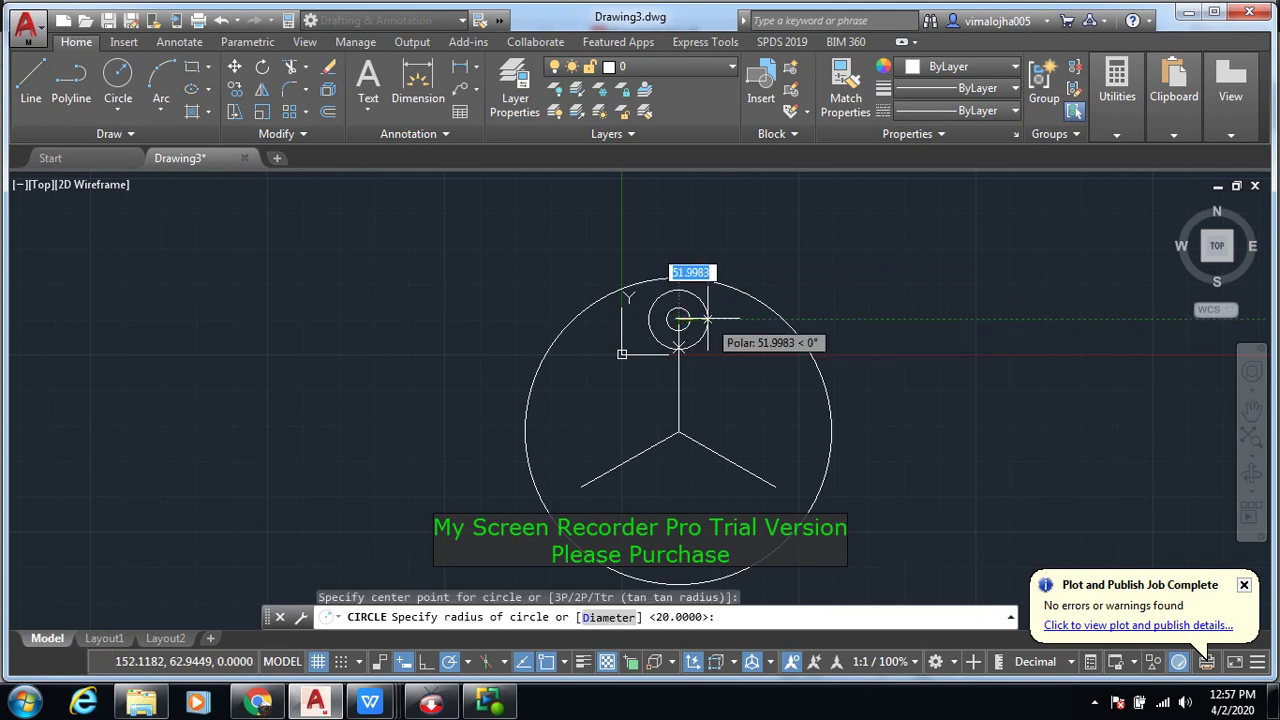
text(40)
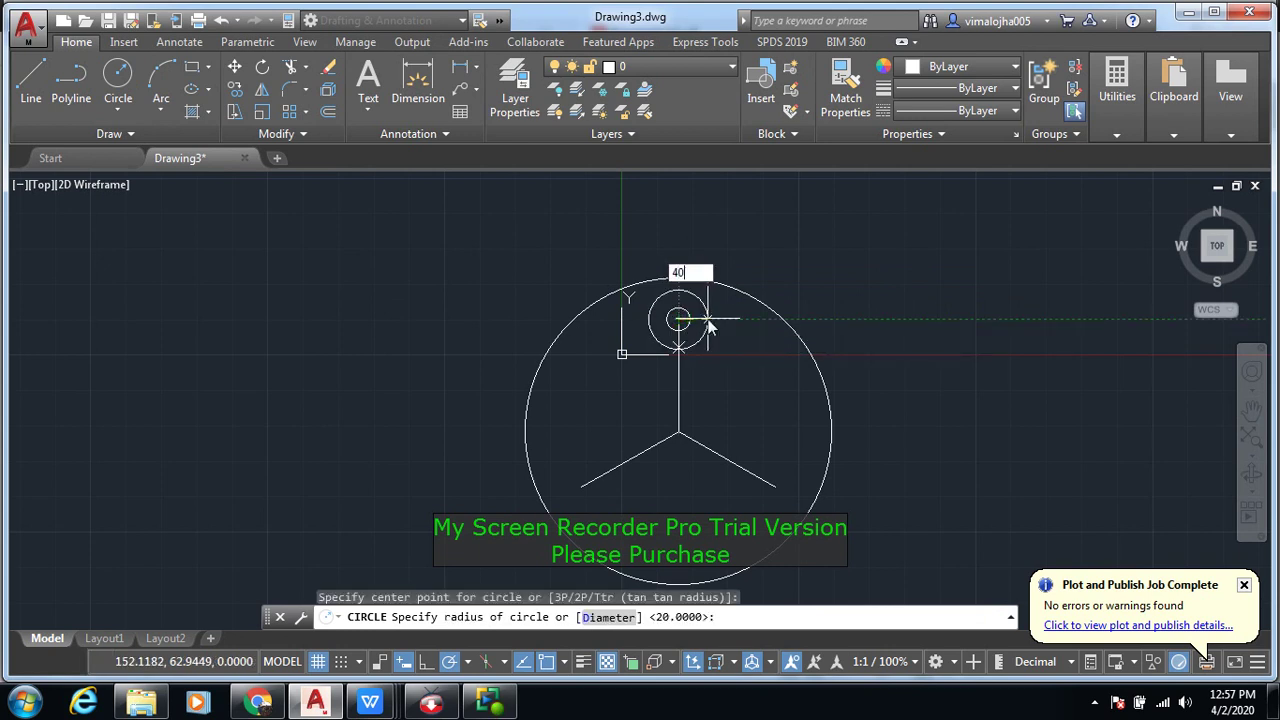
key(Return)
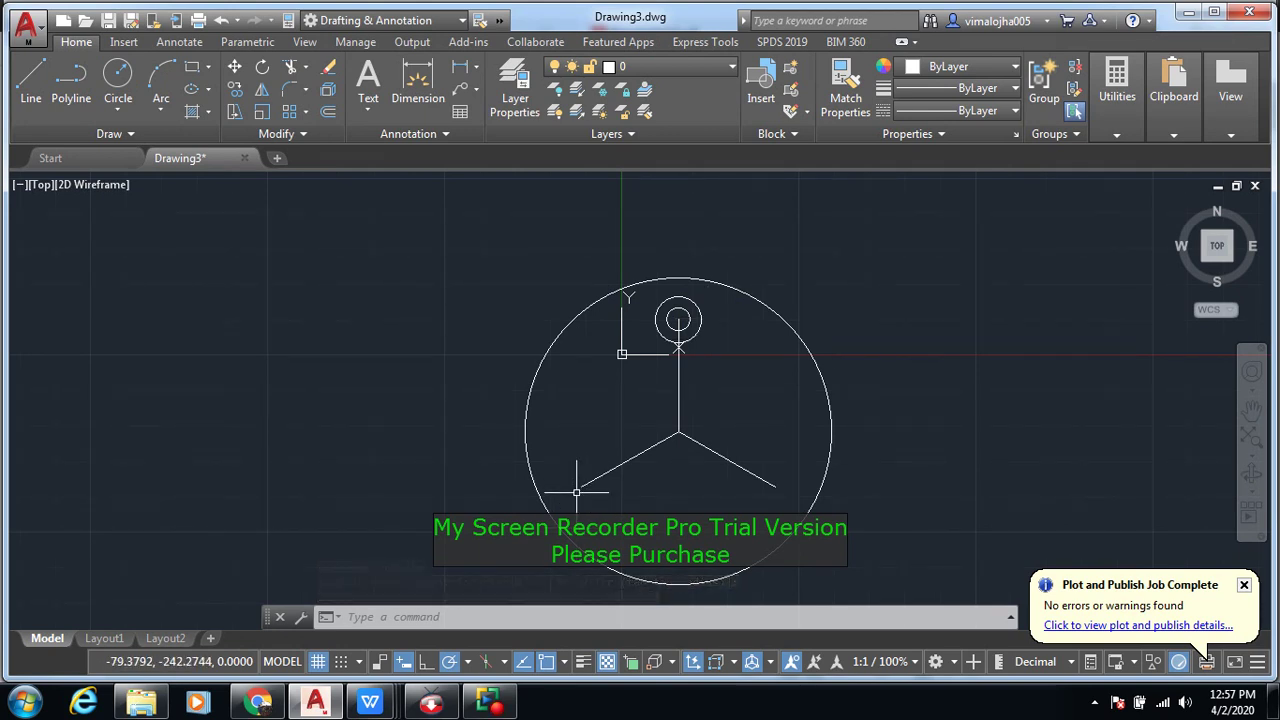
key(Return)
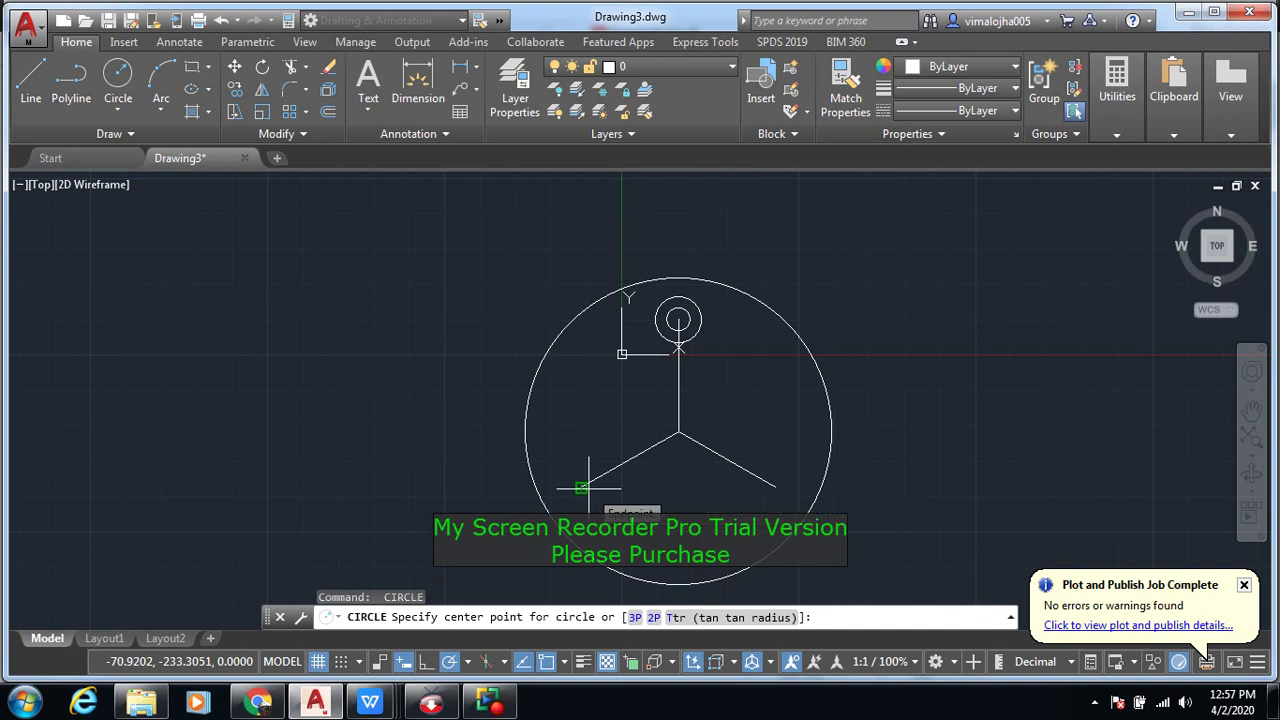
Step: Draw concentric R40 and R20 circles at the lower-left spoke end, checking the reference PDF midway
click(588, 488)
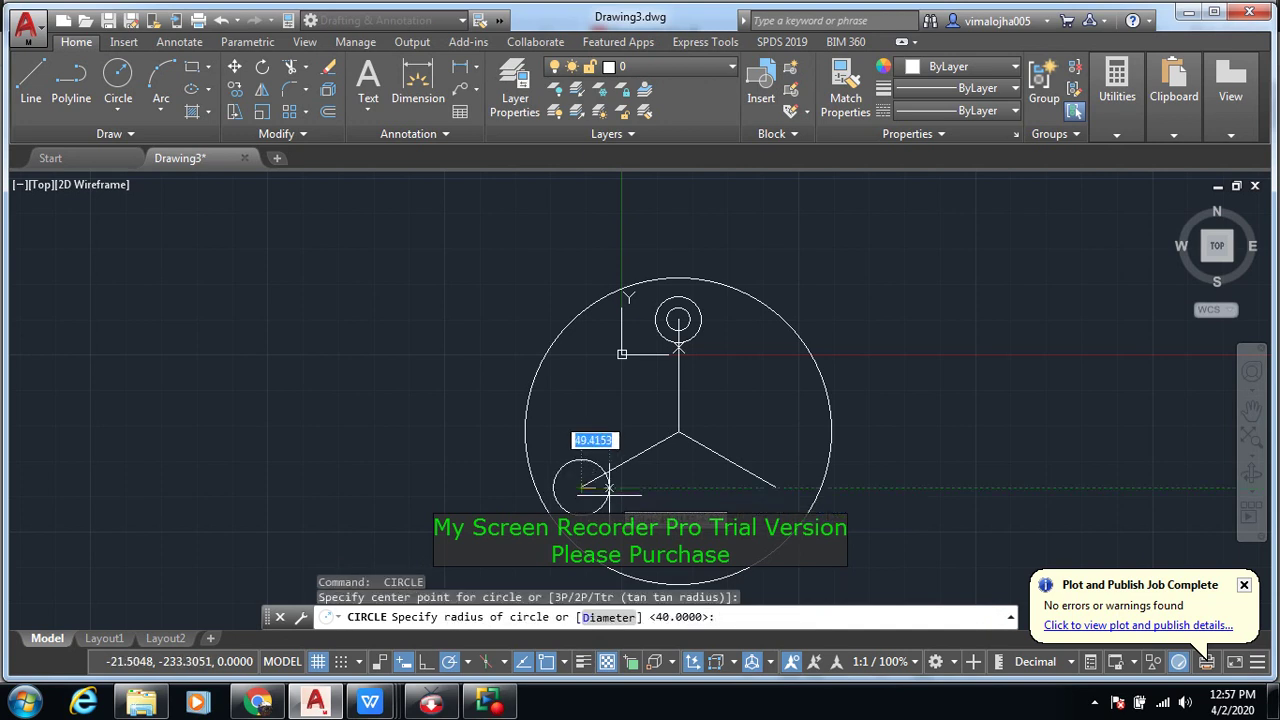
text(40)
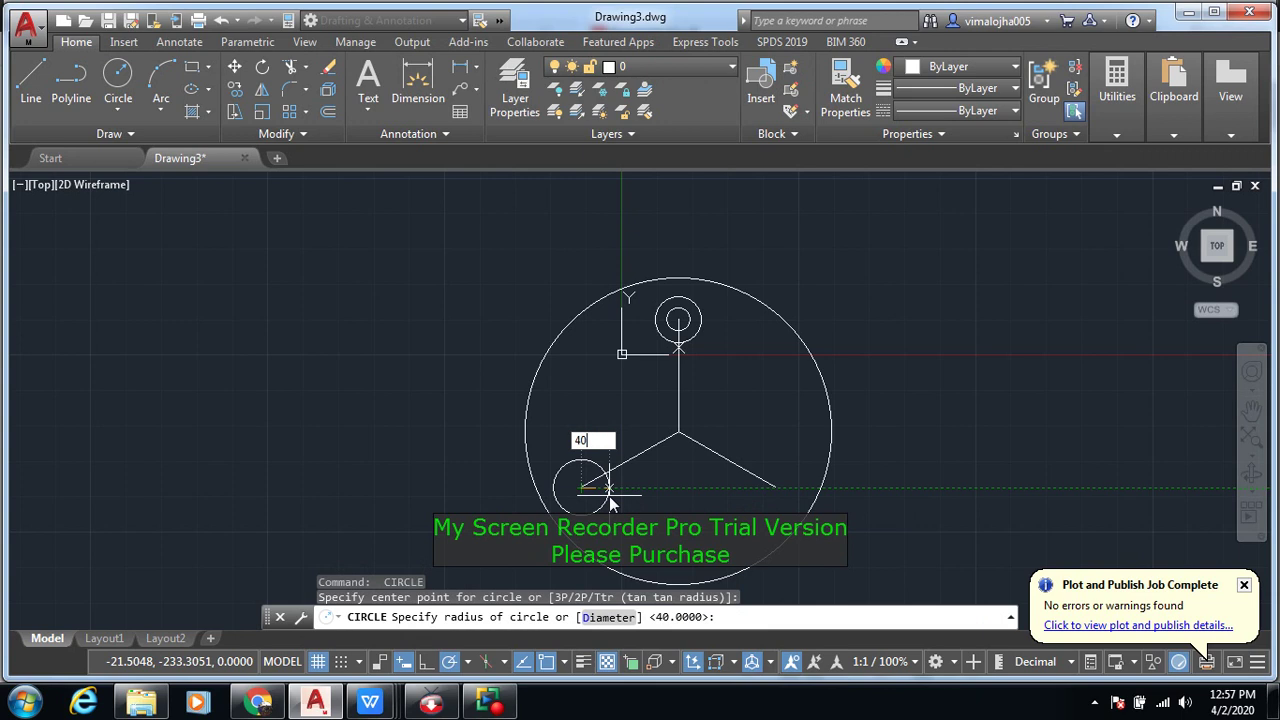
key(Return)
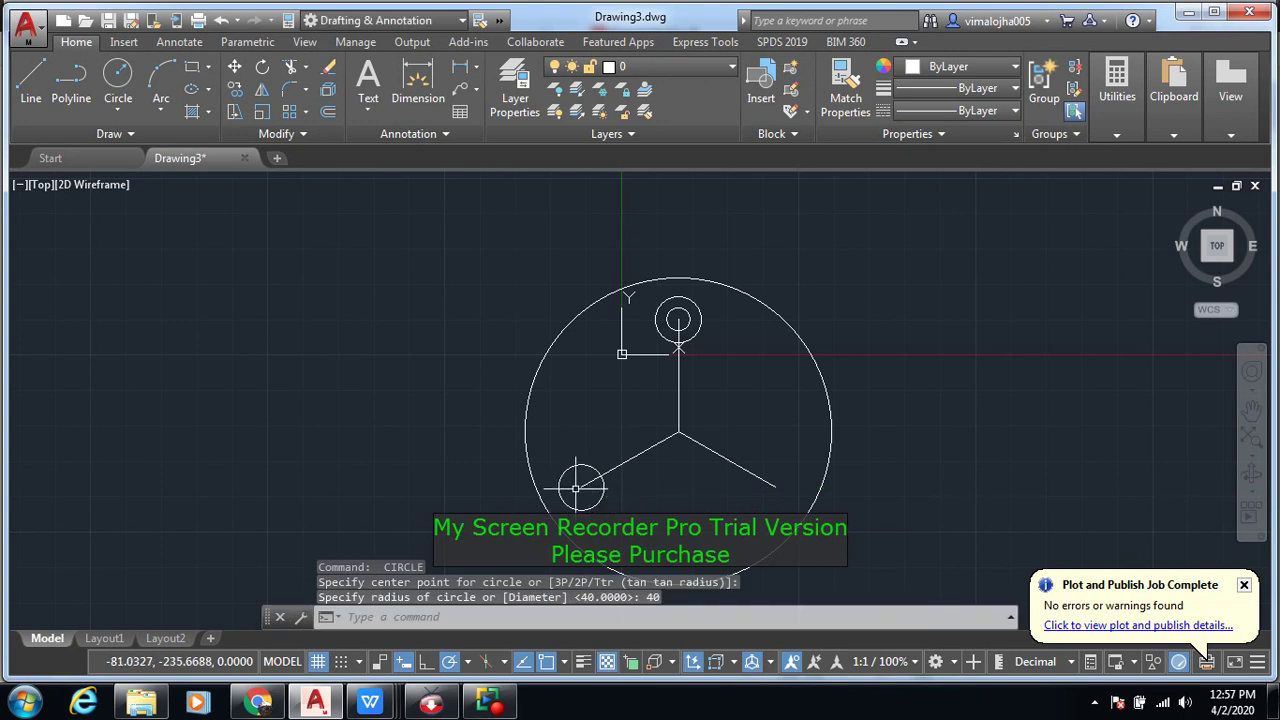
key(Return)
click(581, 487)
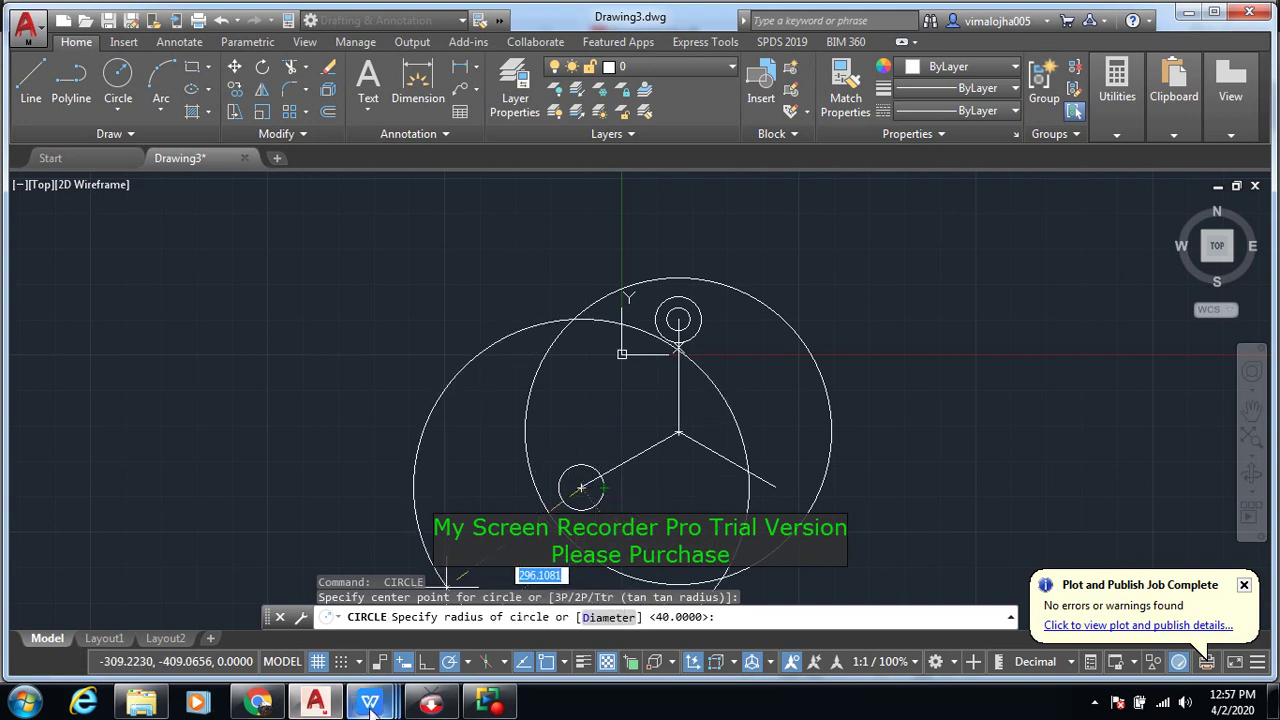
mouse_move(370, 703)
click(214, 614)
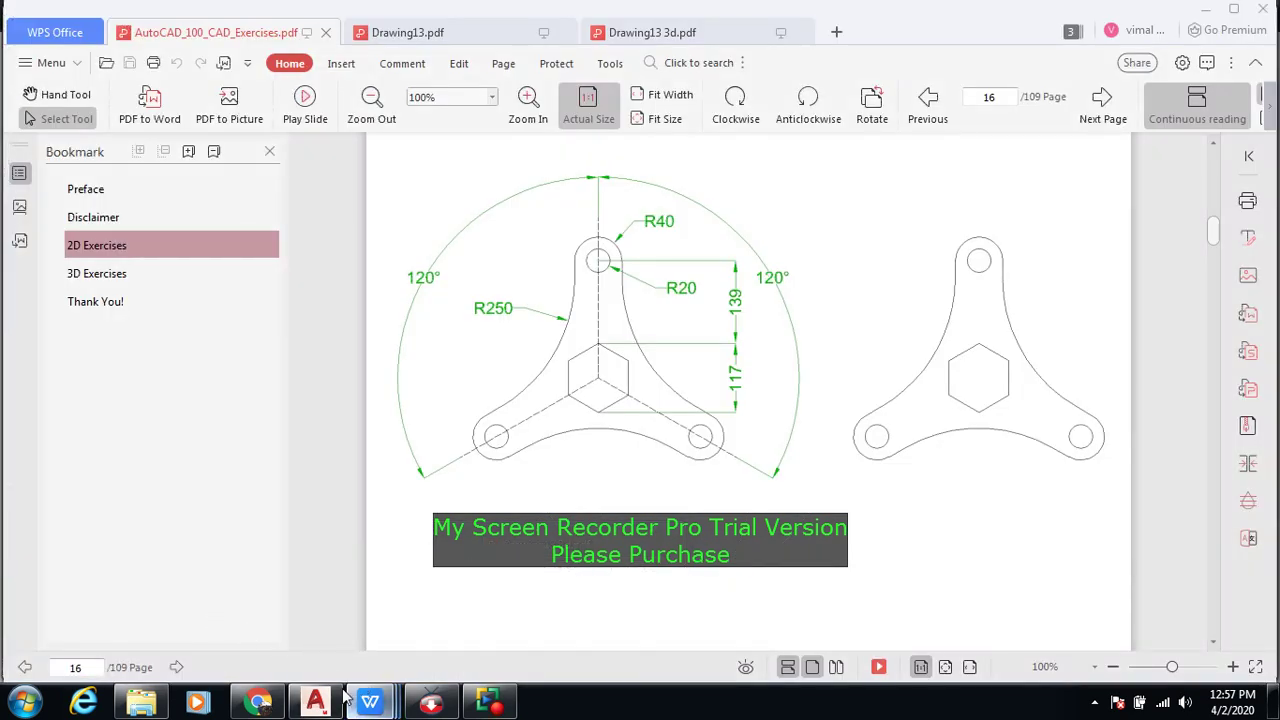
click(315, 700)
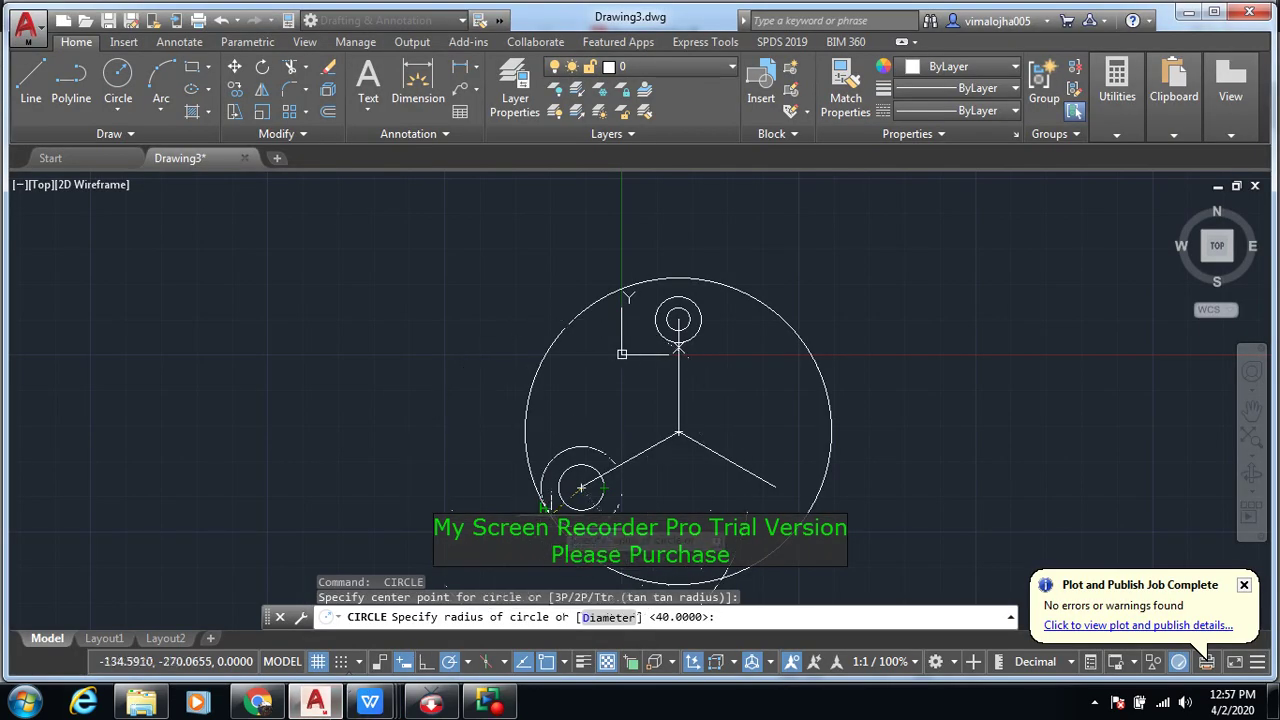
text(20)
key(Return)
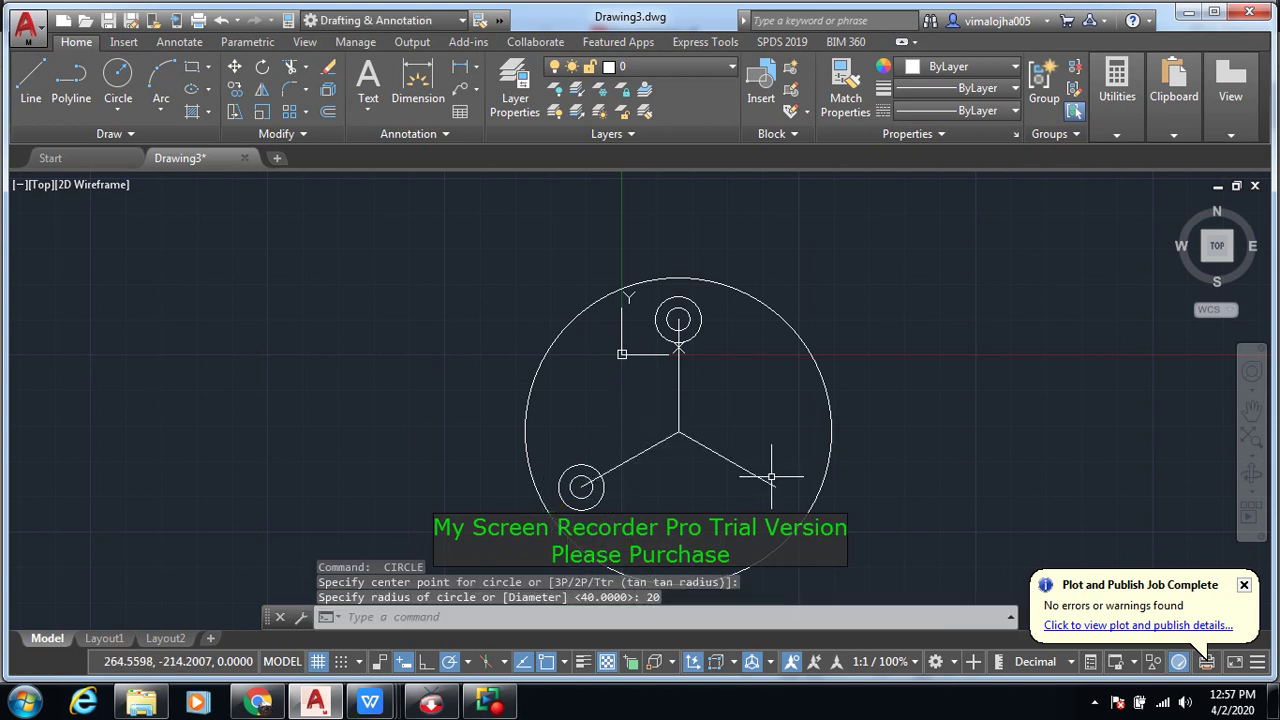
key(Return)
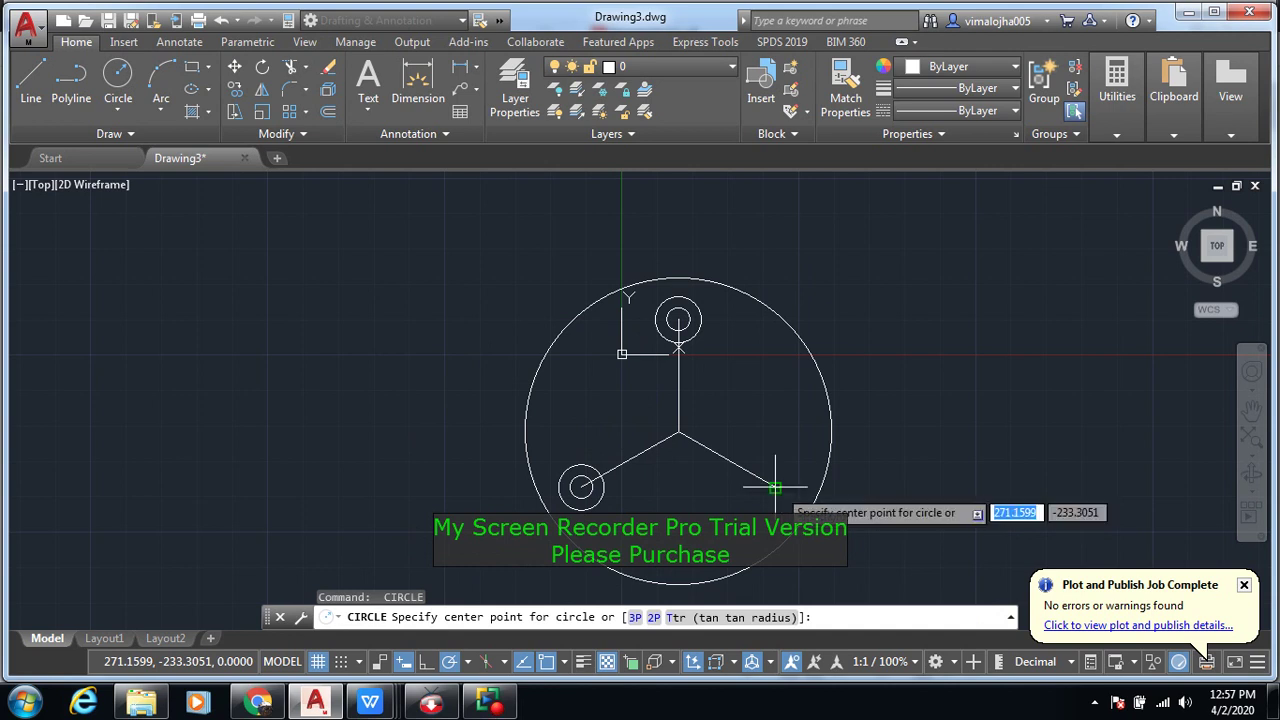
Step: Draw concentric R40 and R20 circles centred on the lower-right spoke end
click(776, 487)
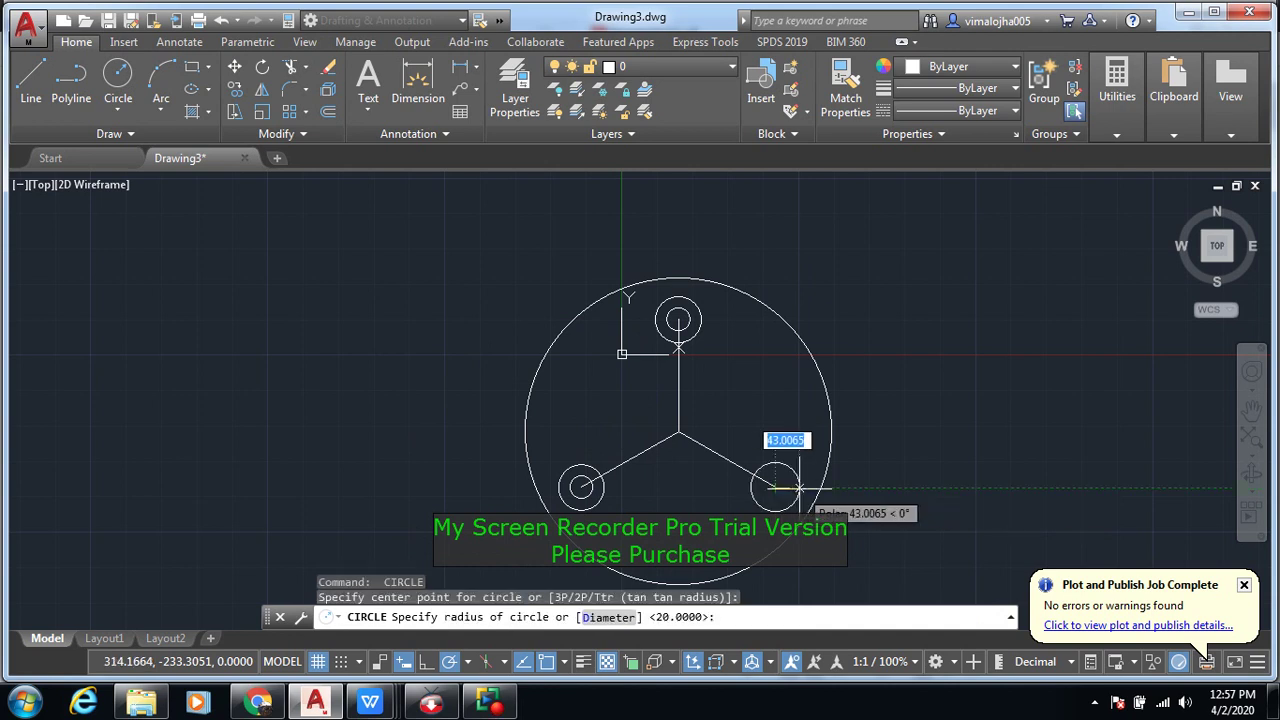
text(40)
key(Return)
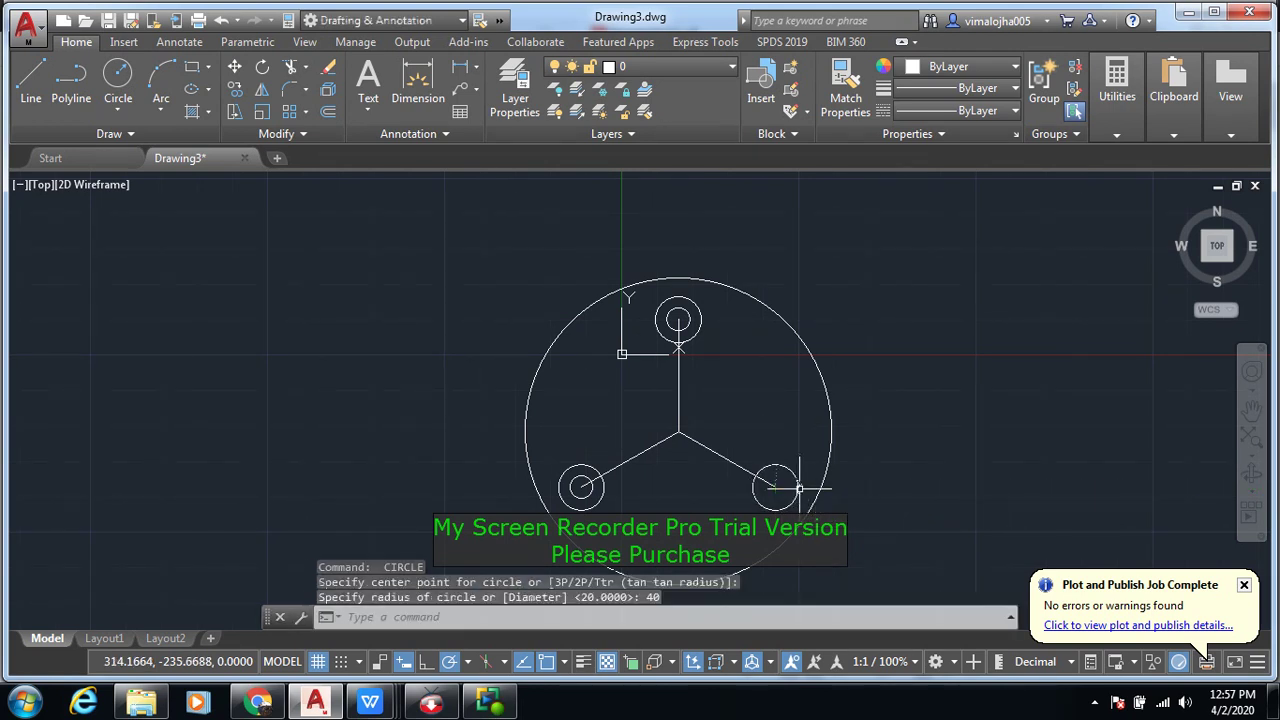
key(Return)
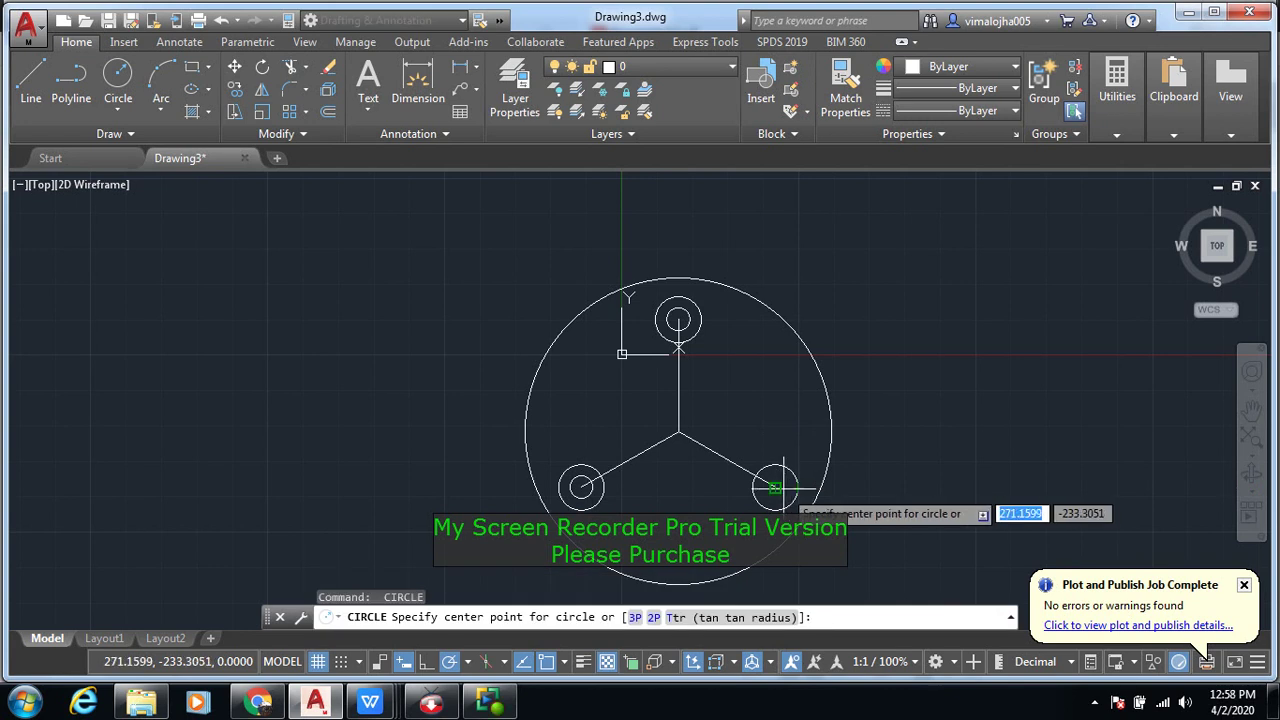
click(776, 487)
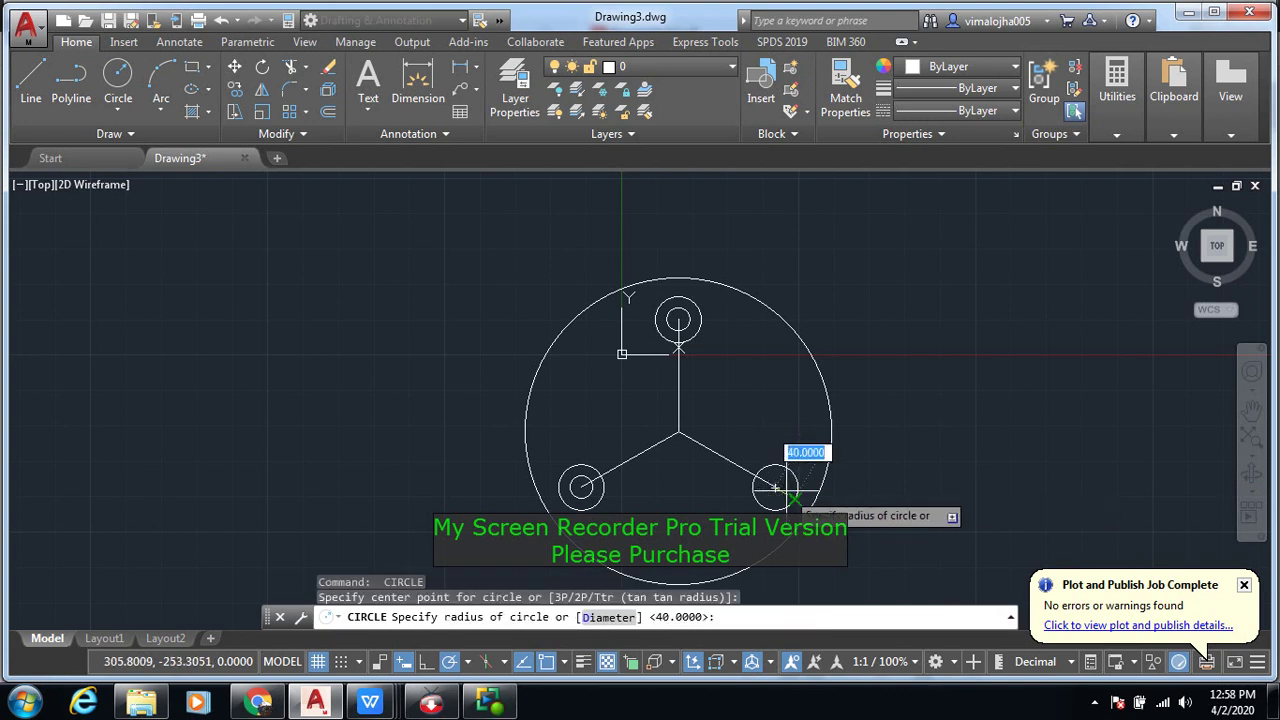
text(2)
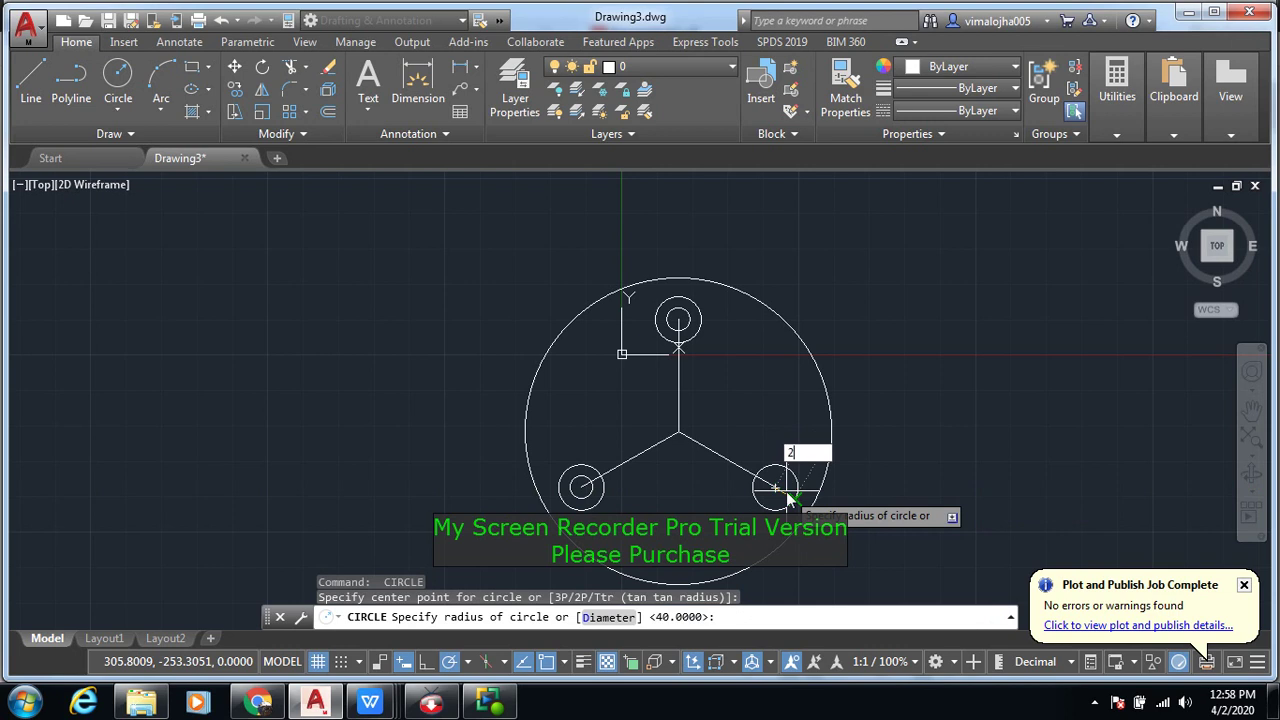
text(0)
key(Return)
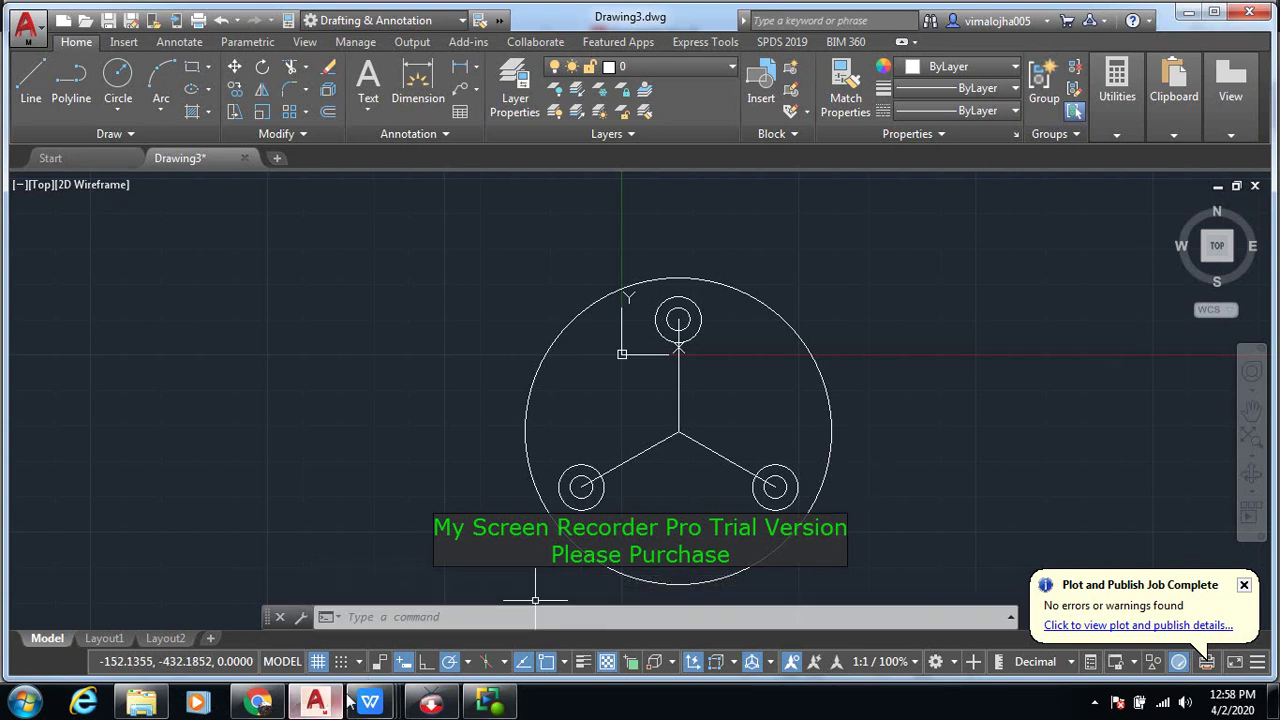
click(200, 600)
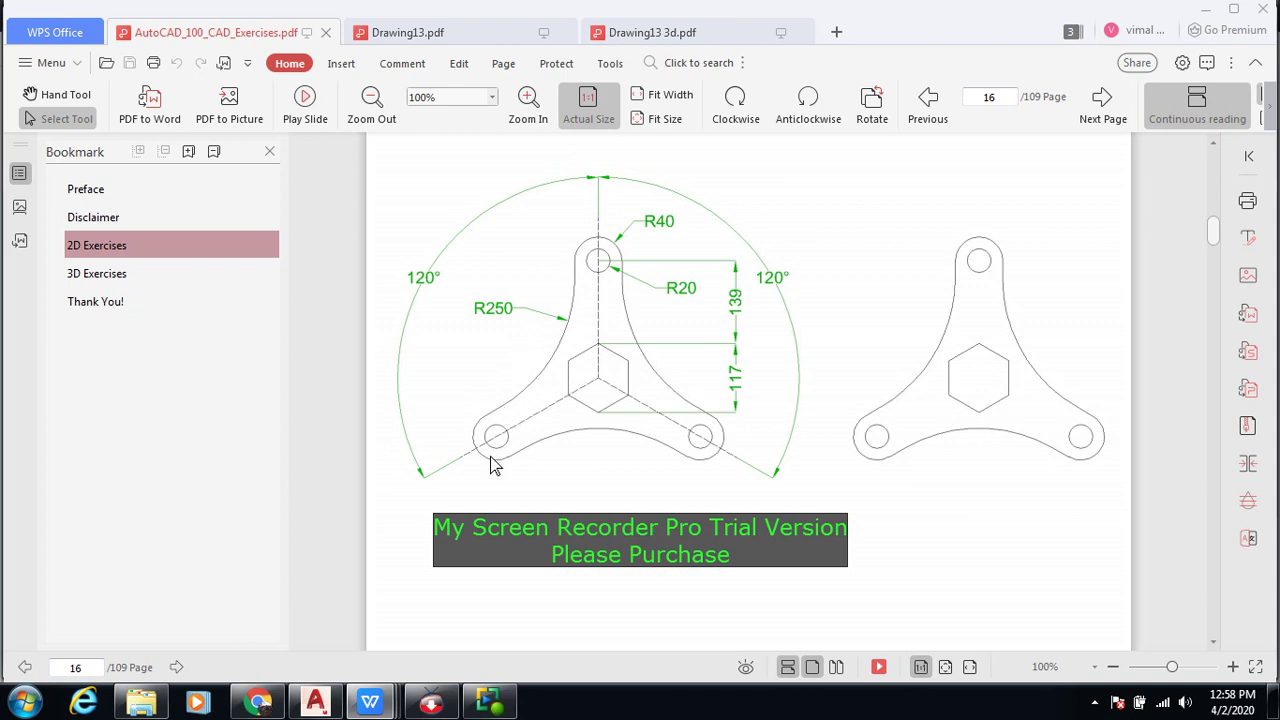
click(313, 700)
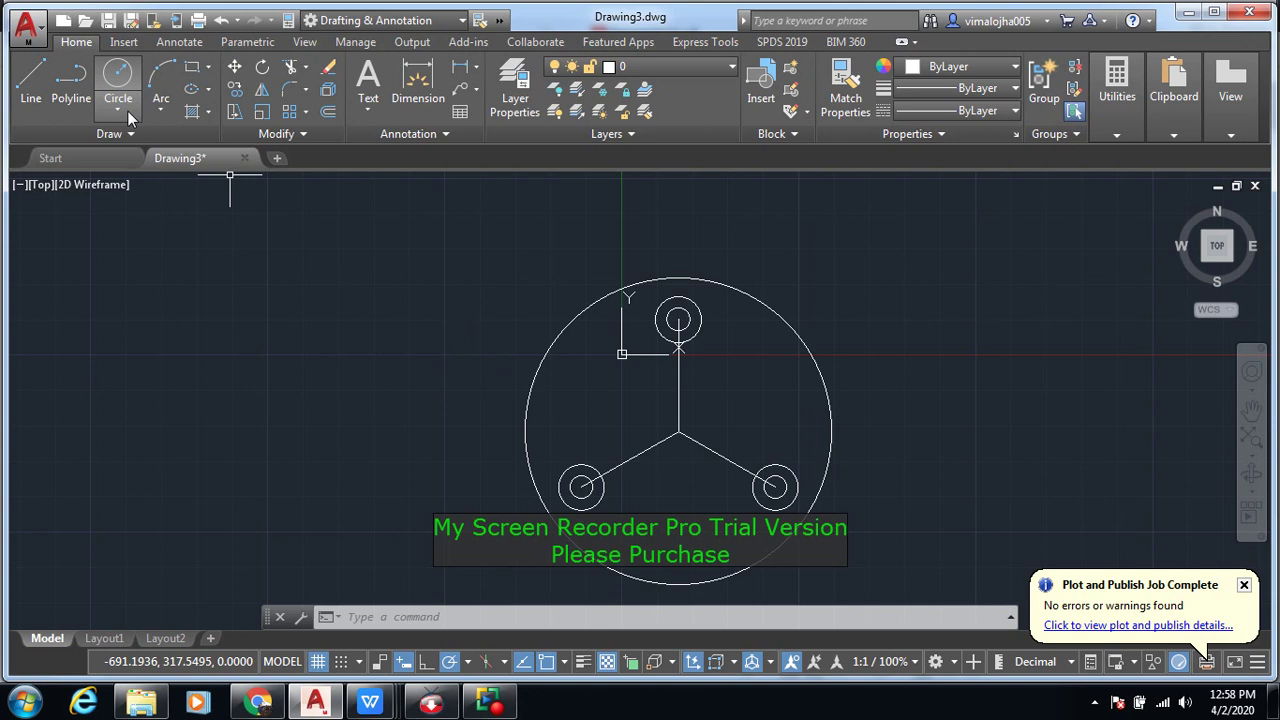
Step: Delete the large construction circle and add an R250 circle tangent to the lower-left and top lobes
click(560, 333)
key(Delete)
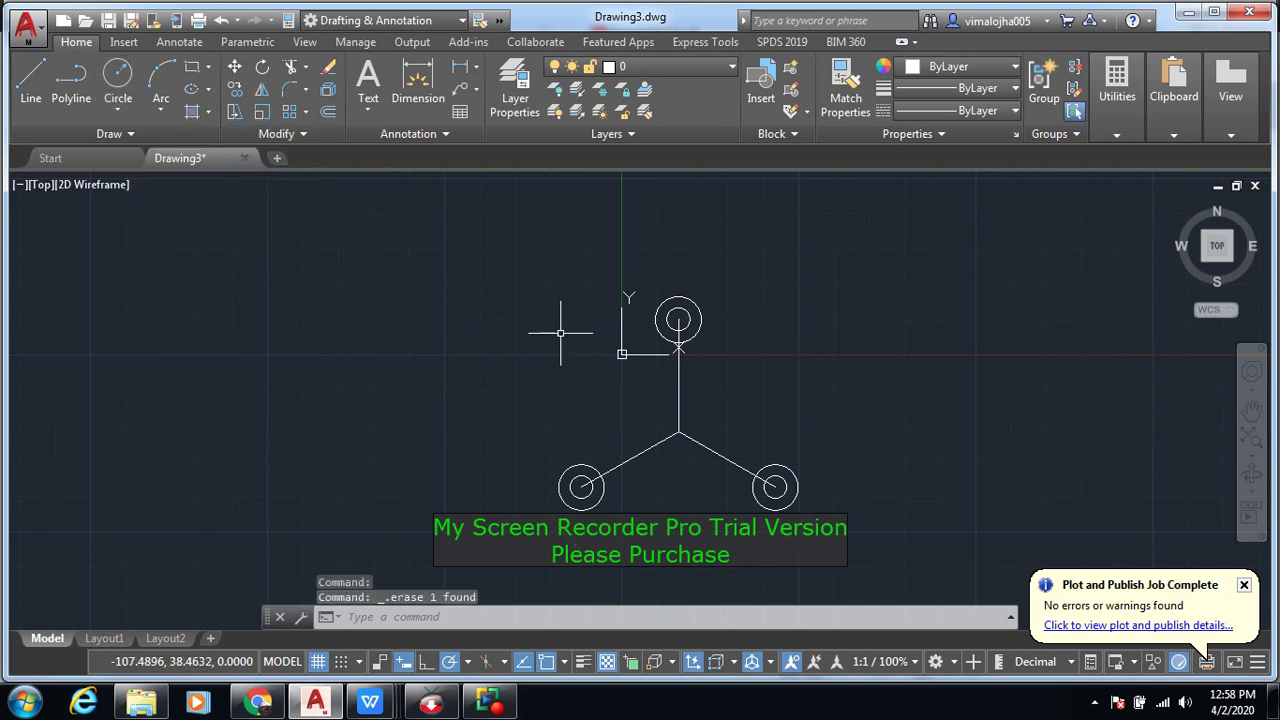
click(120, 111)
click(148, 300)
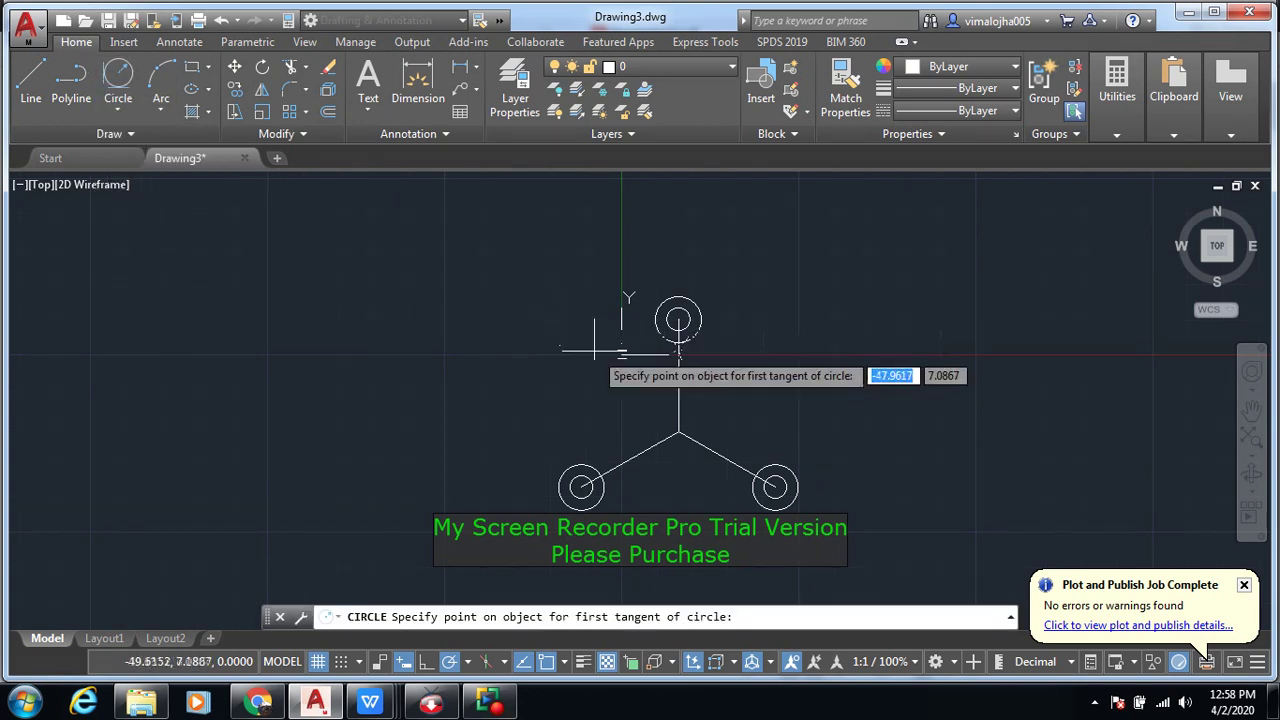
click(580, 471)
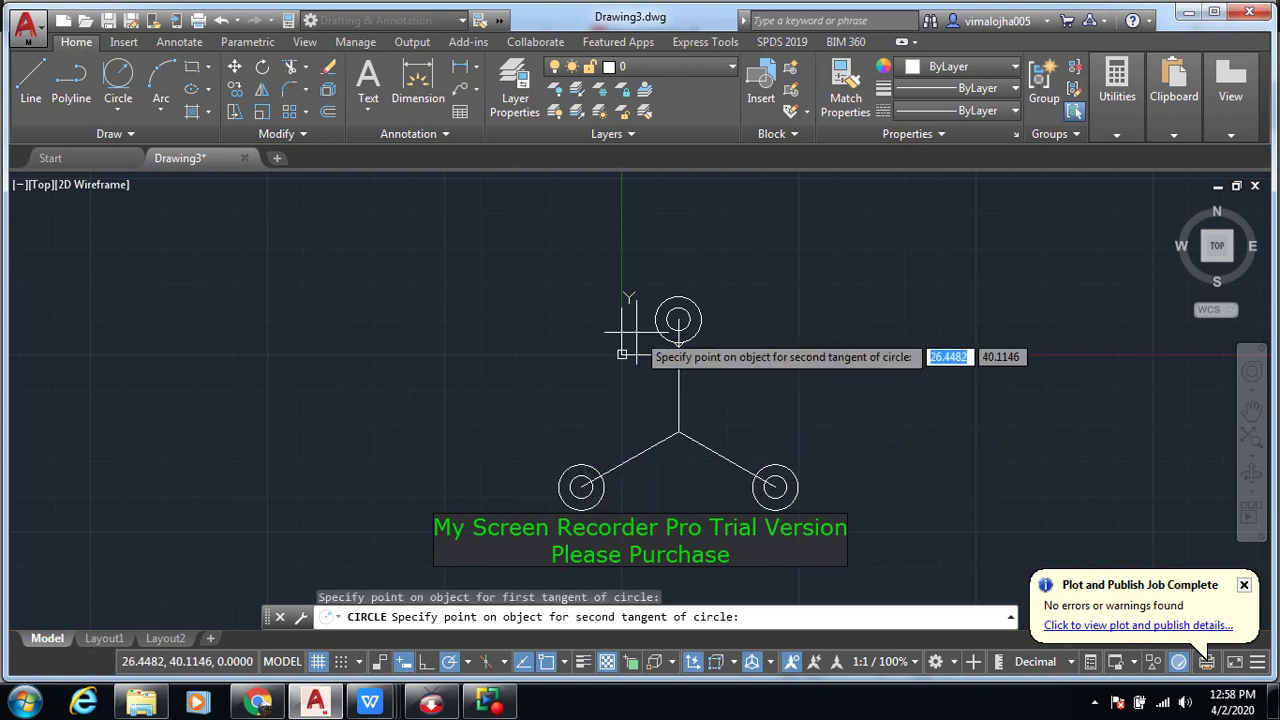
click(622, 354)
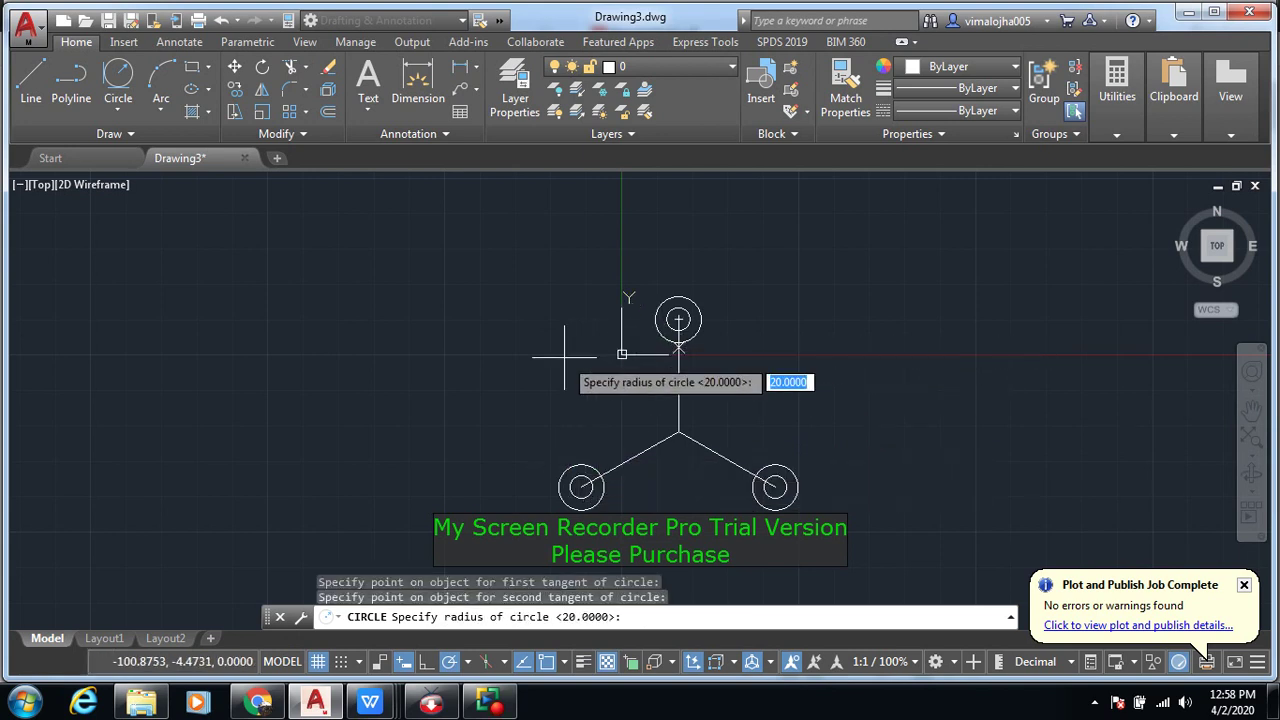
key(BackSpace)
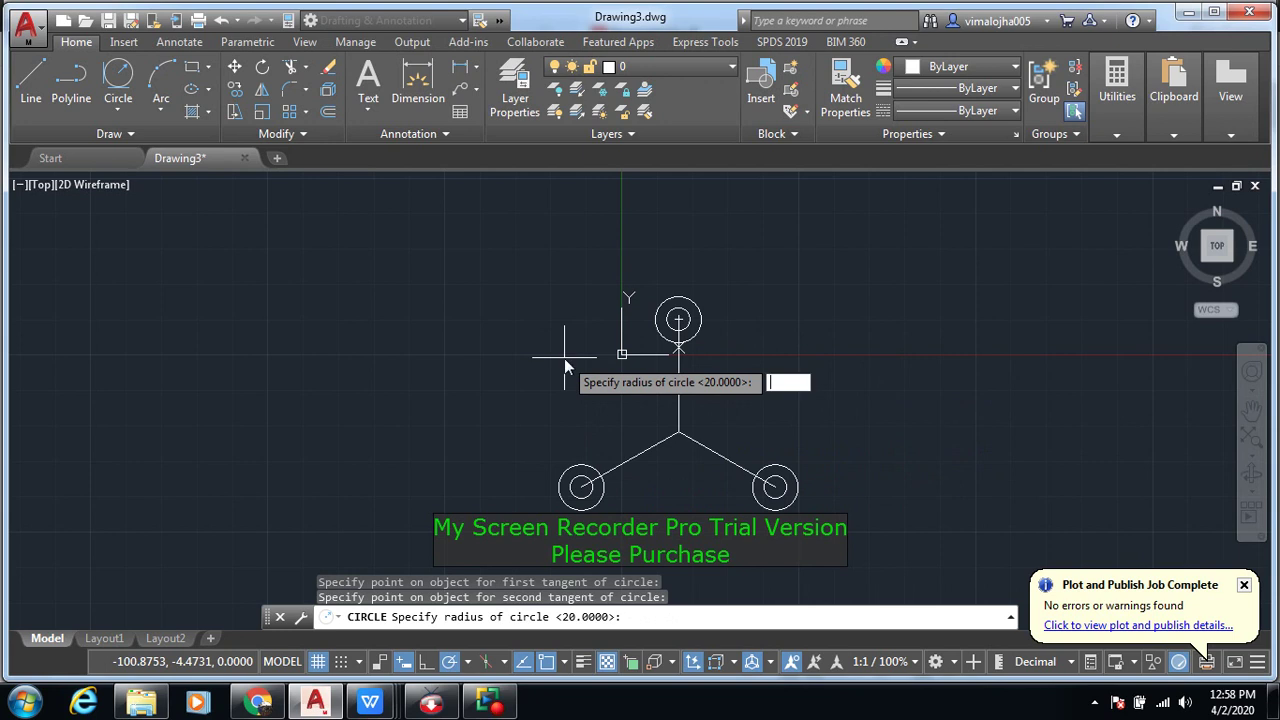
text(25)
text(0)
key(Return)
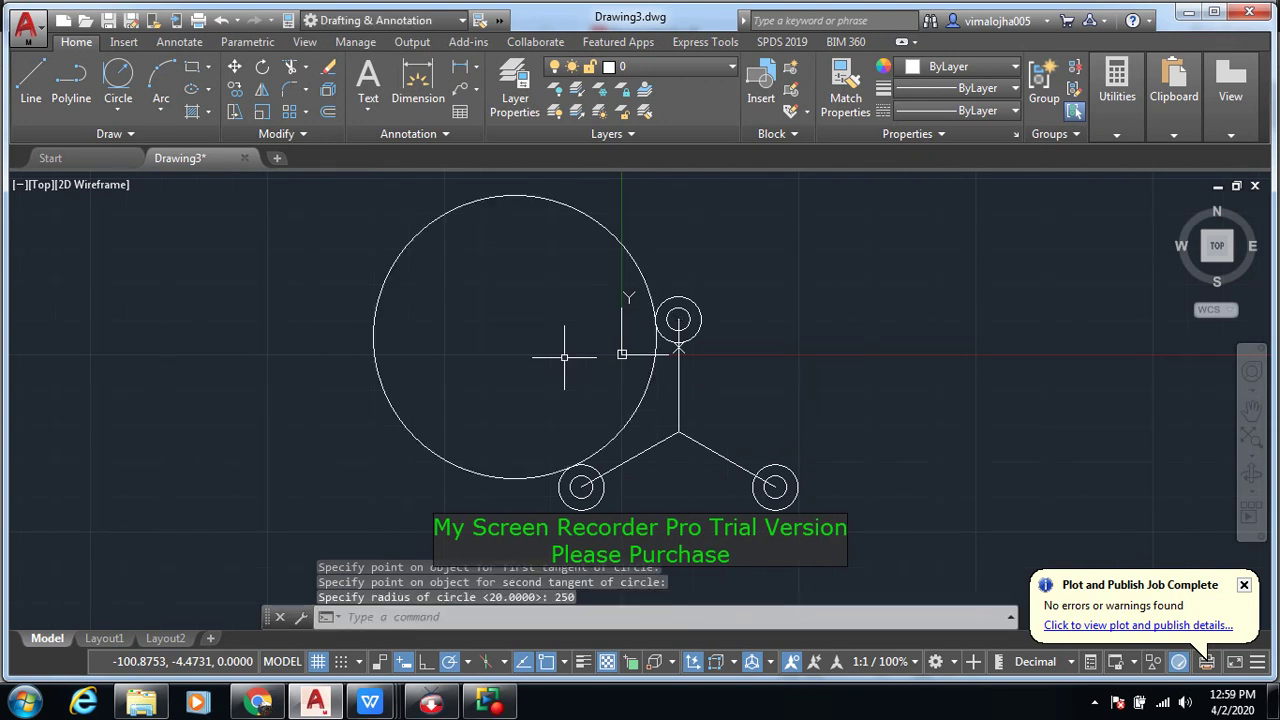
Step: Add R250 tangent circles between the top and lower-right lobes and between the two lower lobes
click(118, 102)
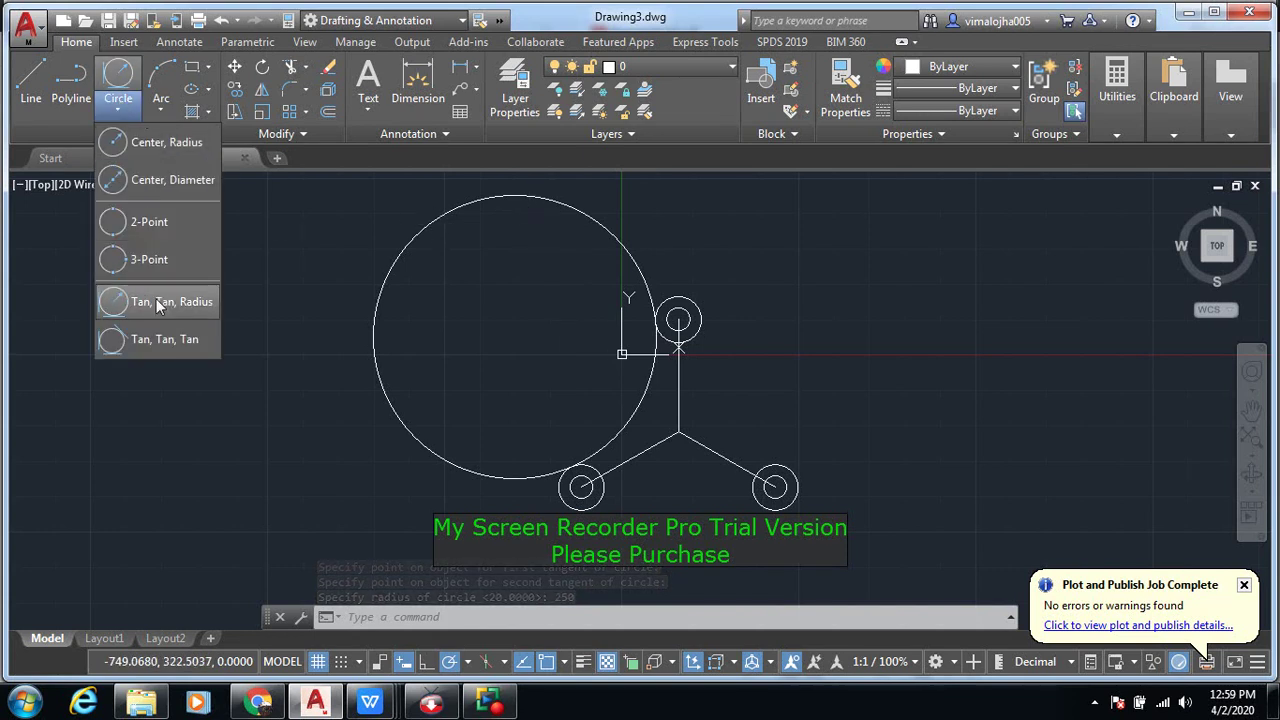
click(157, 305)
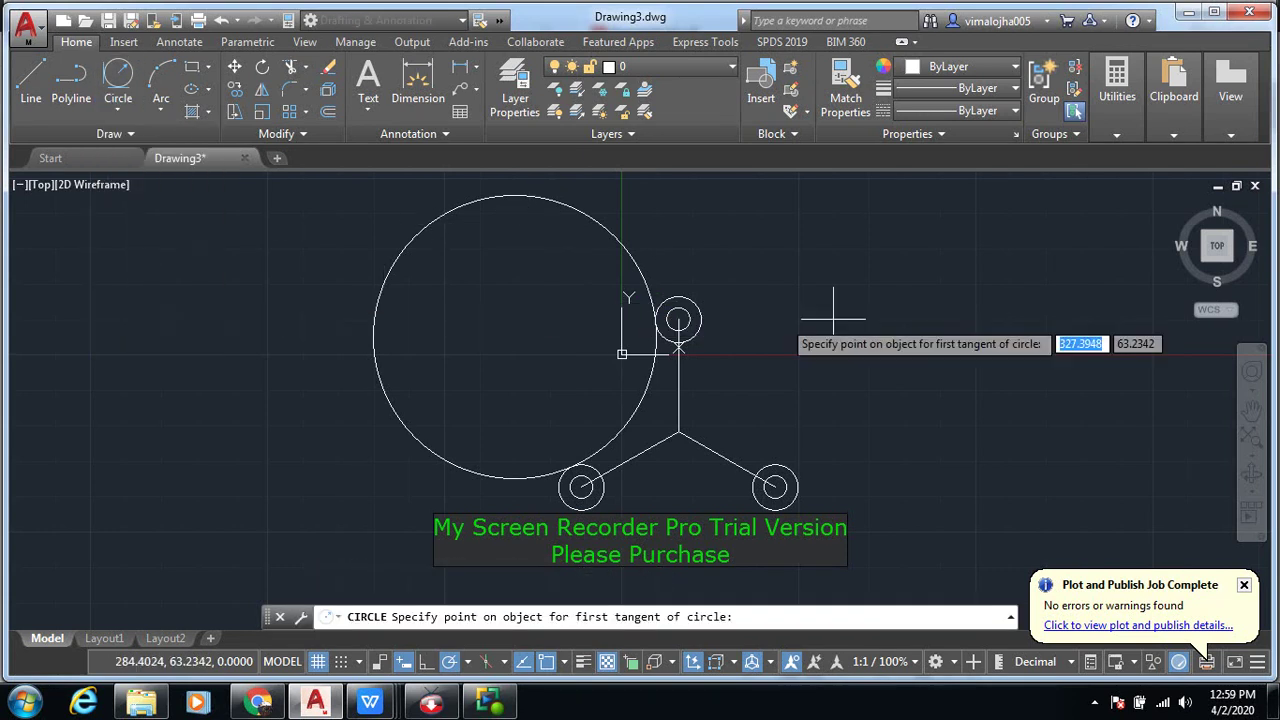
click(692, 319)
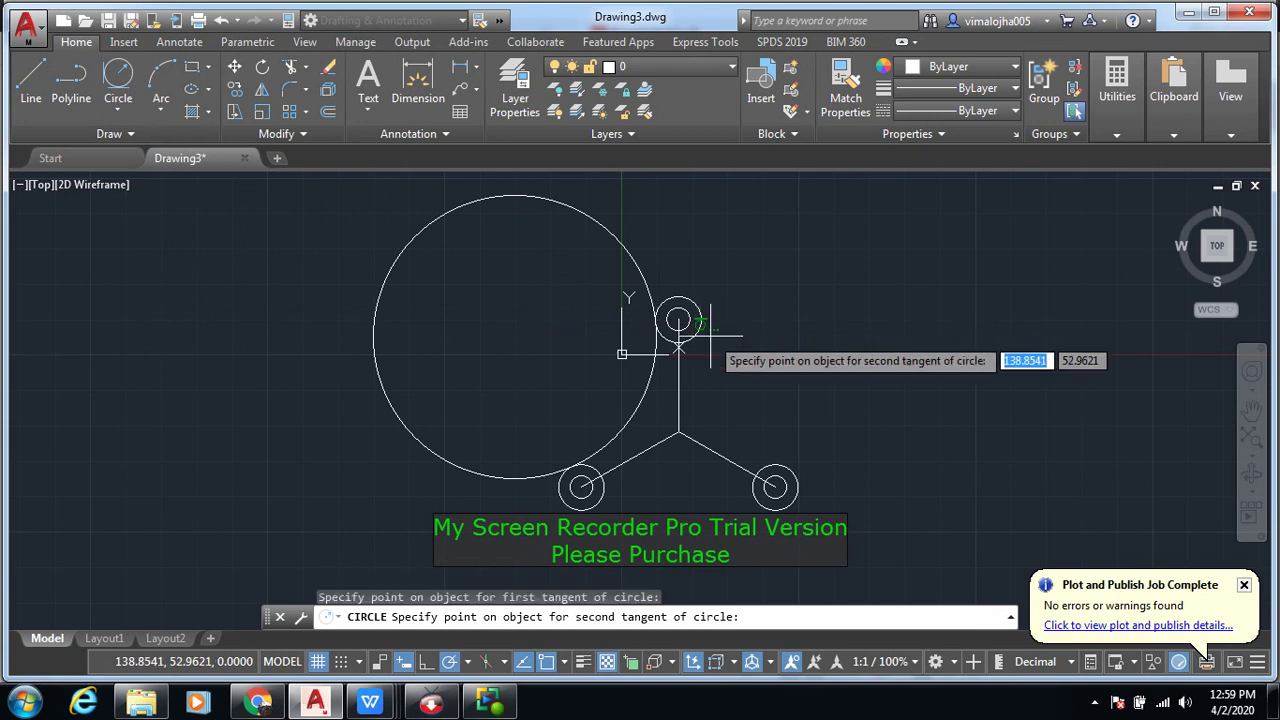
click(775, 463)
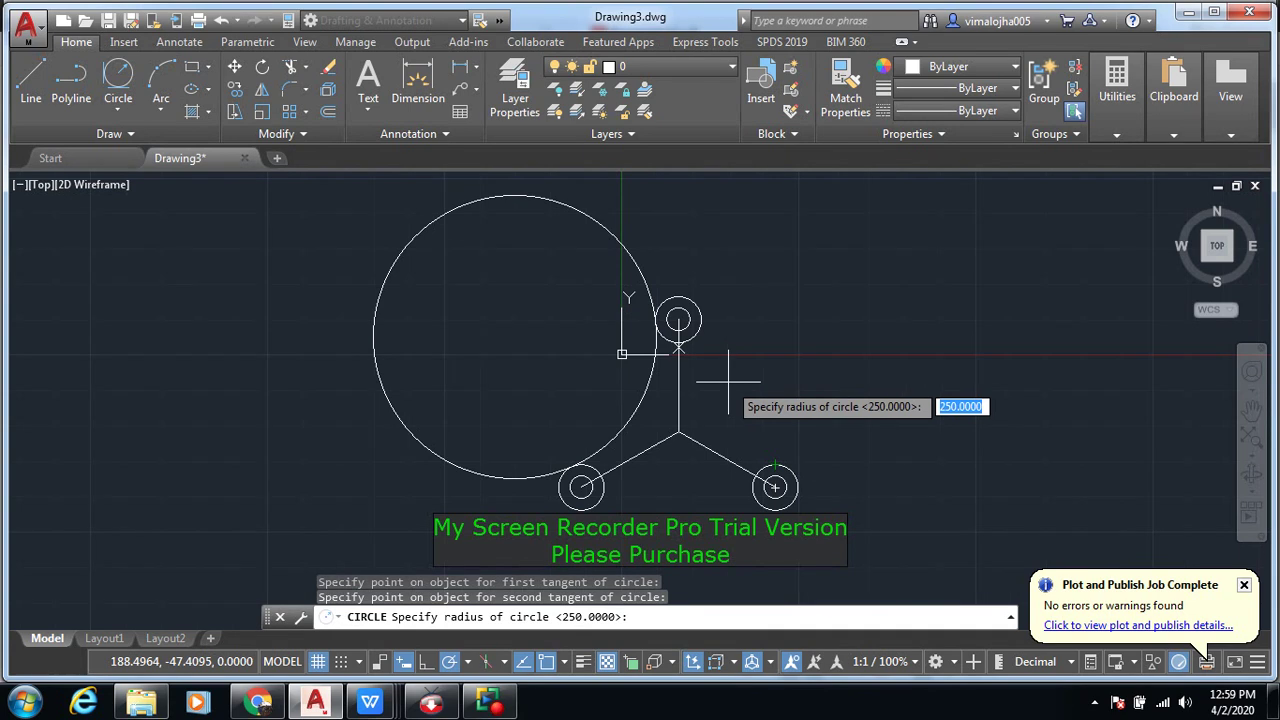
key(Return)
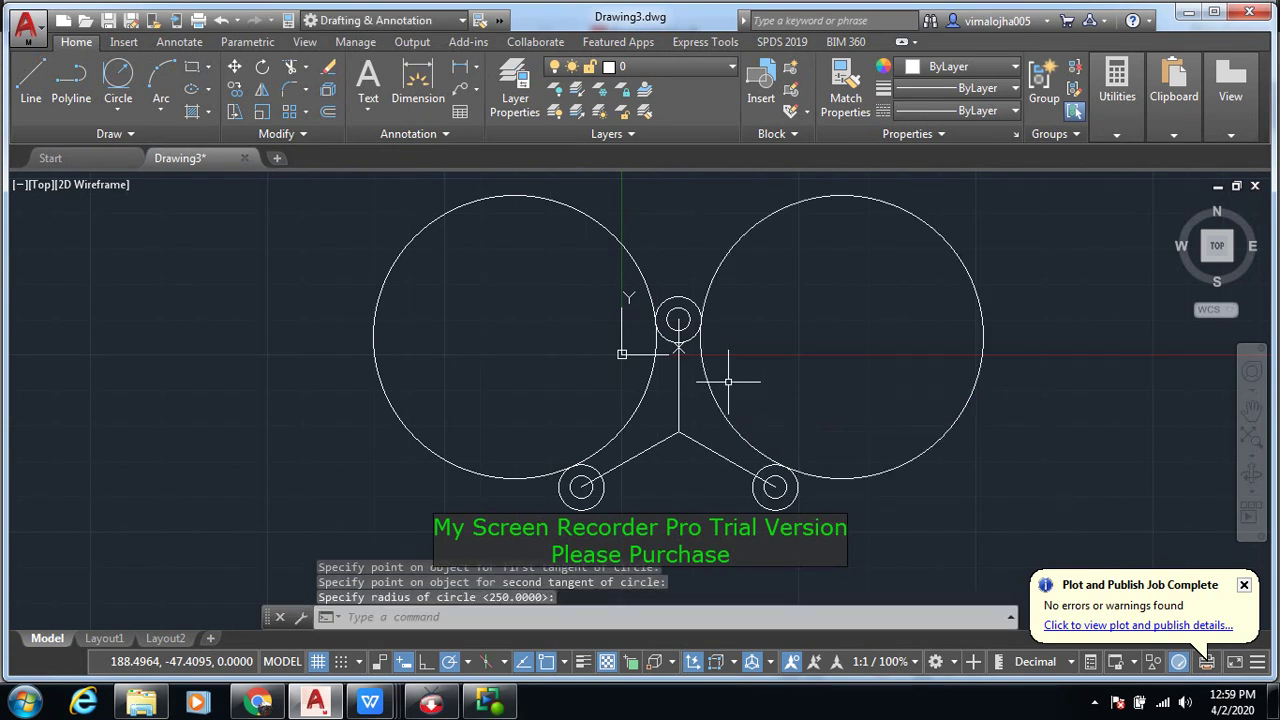
click(118, 112)
click(171, 301)
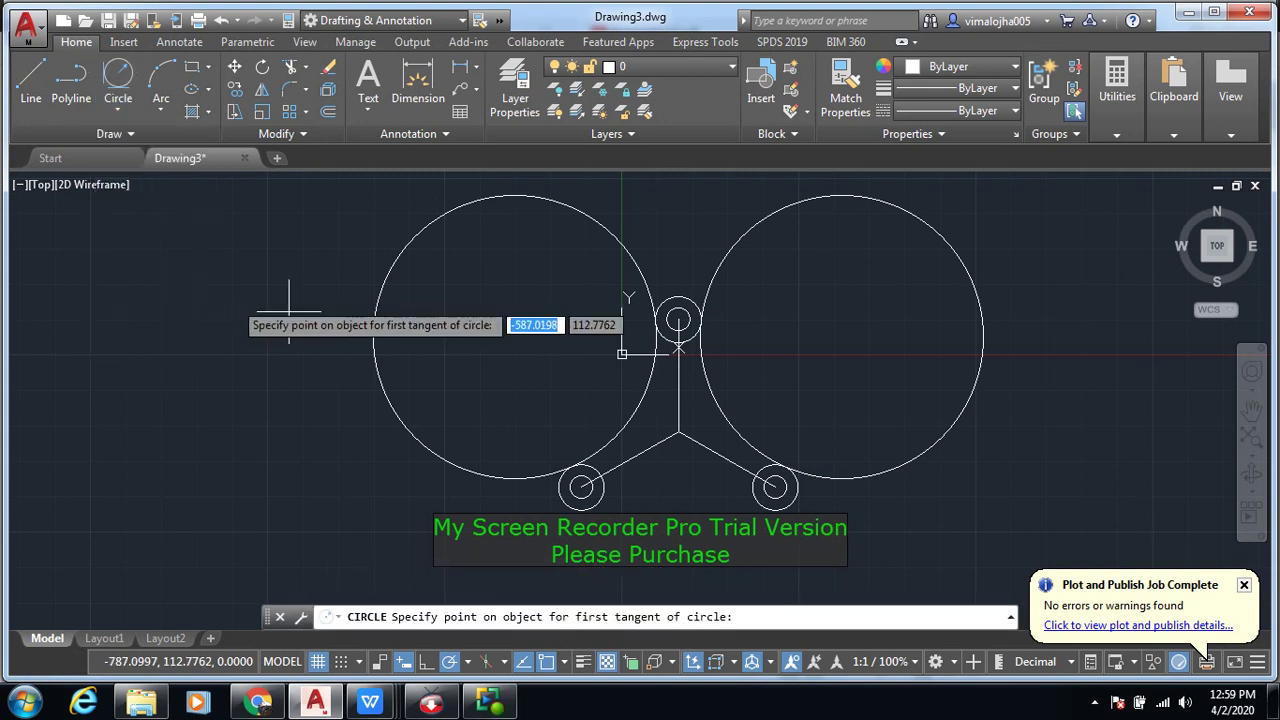
click(603, 490)
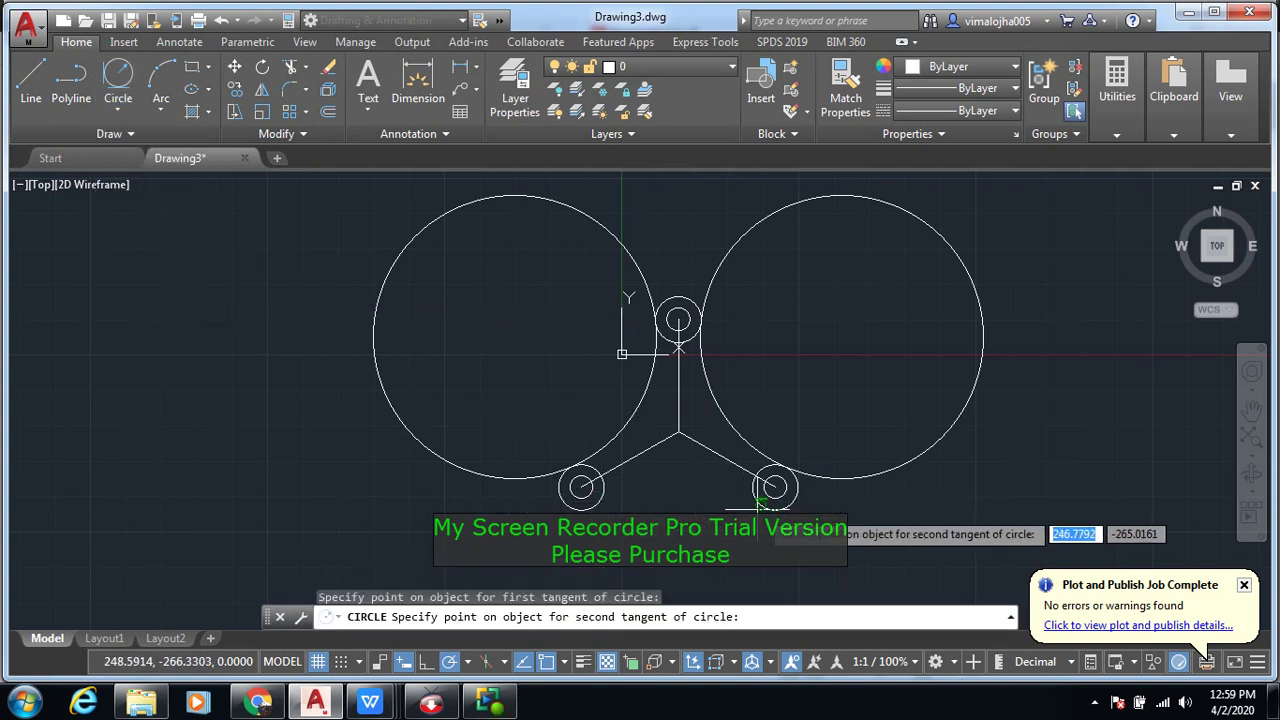
click(768, 500)
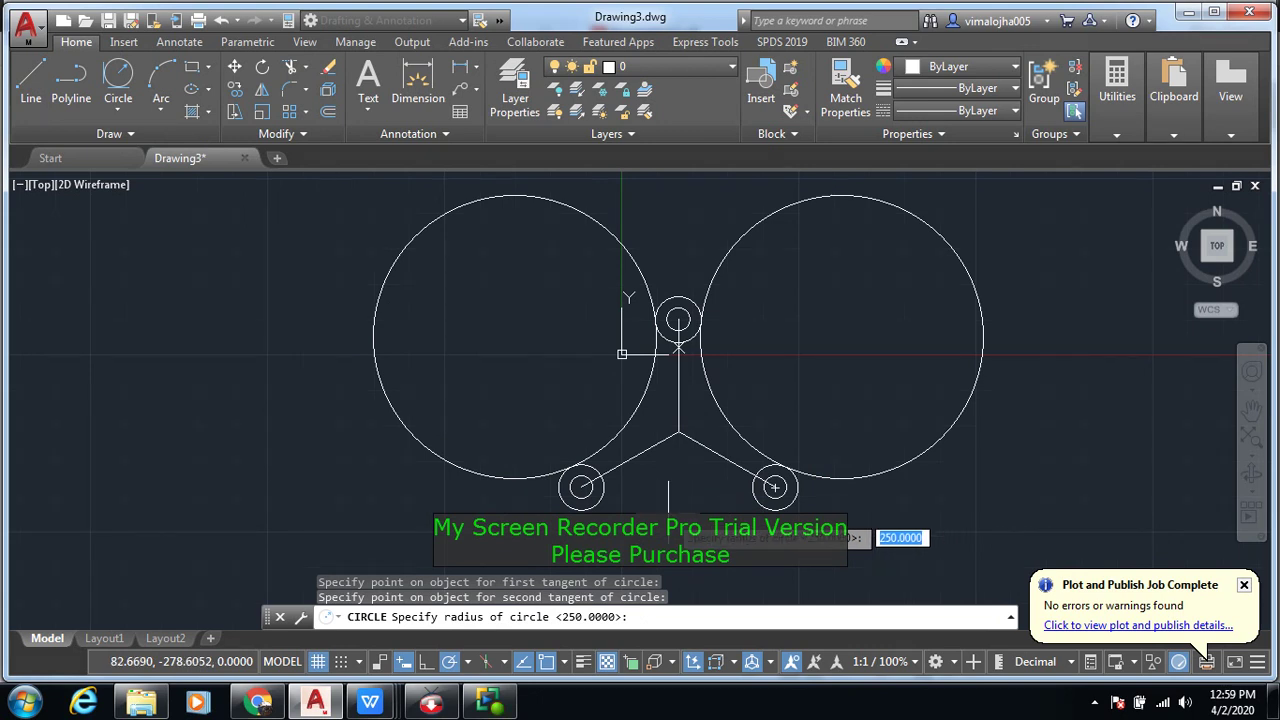
key(Return)
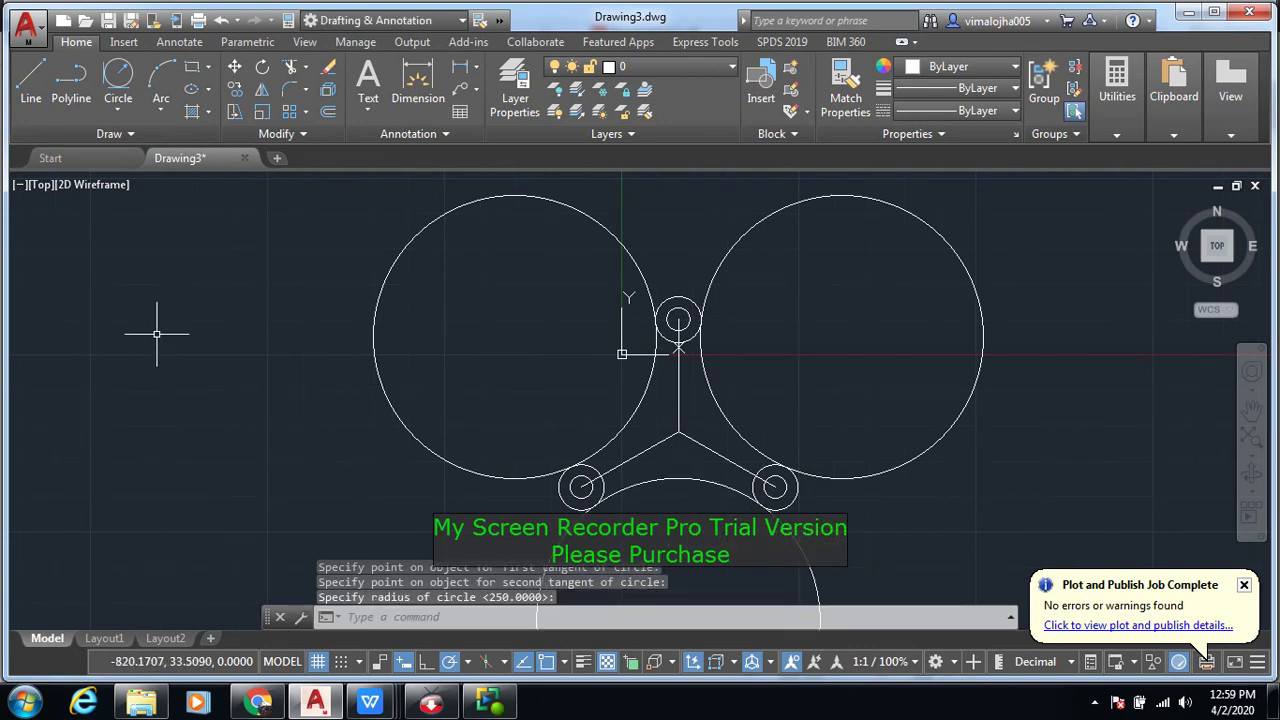
Step: Trim away the outer portions of the left and right R250 circles, using all objects as cutting edges
click(290, 66)
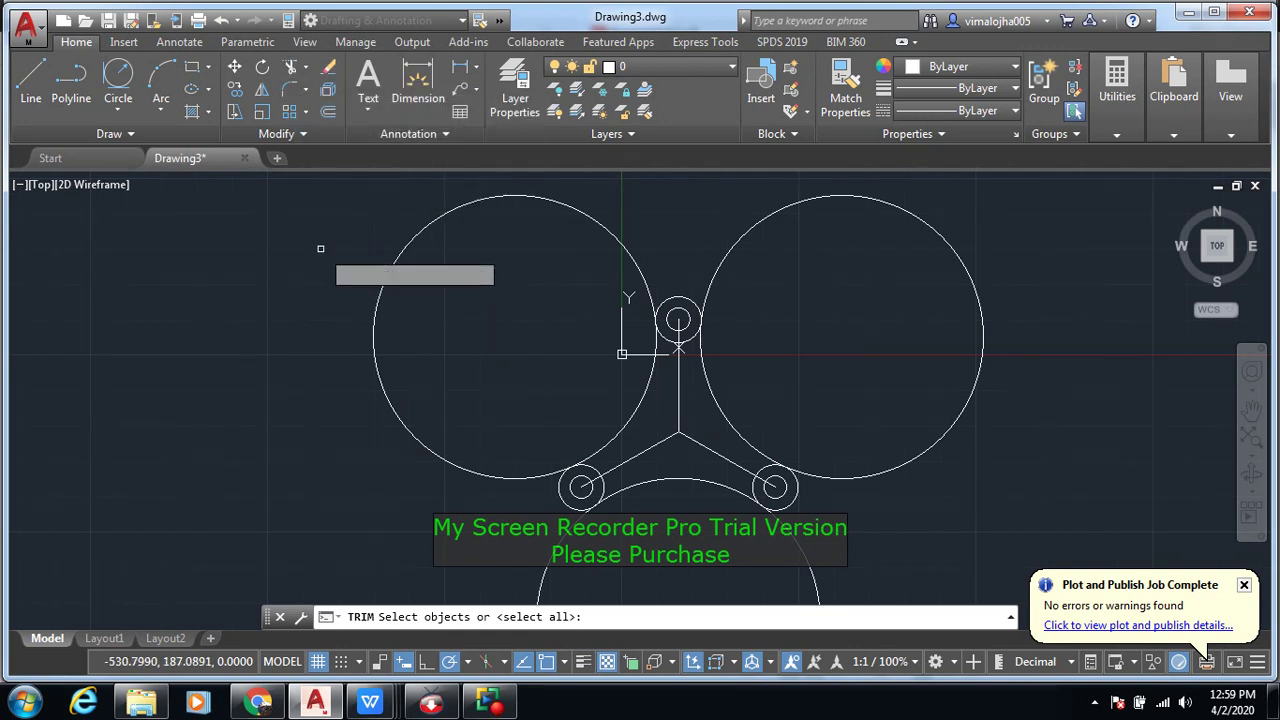
key(Return)
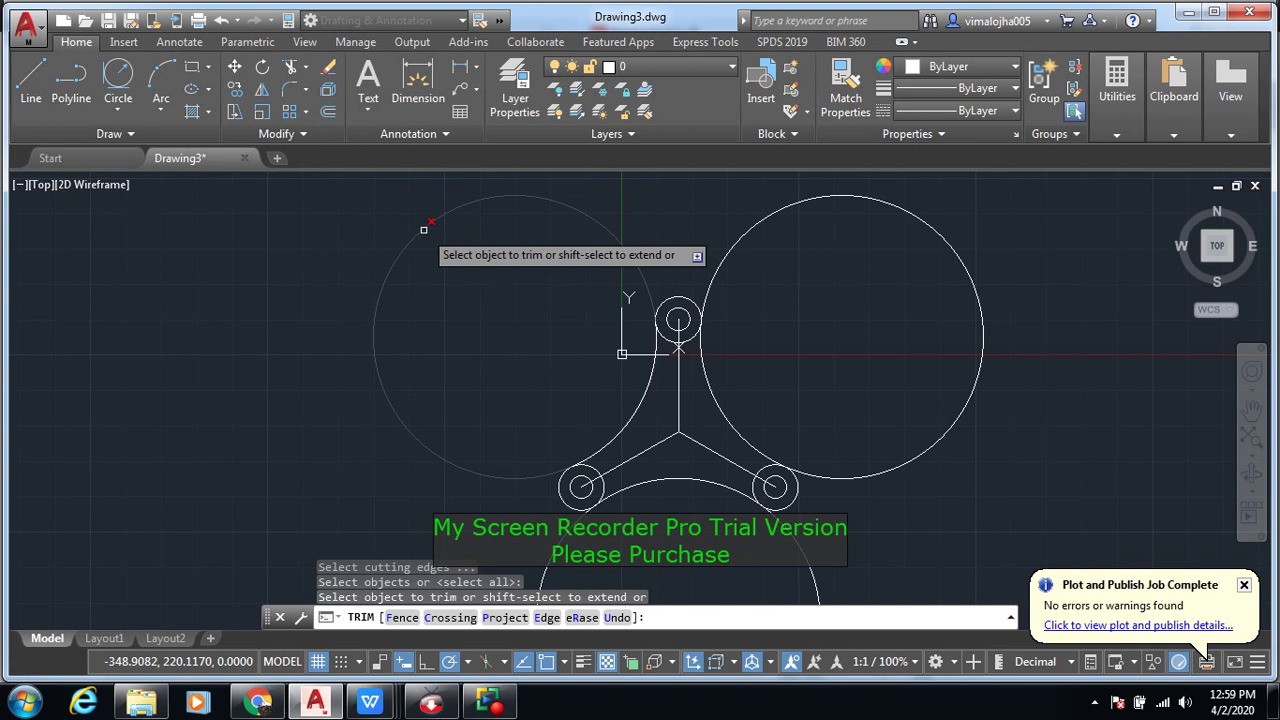
click(423, 230)
click(940, 234)
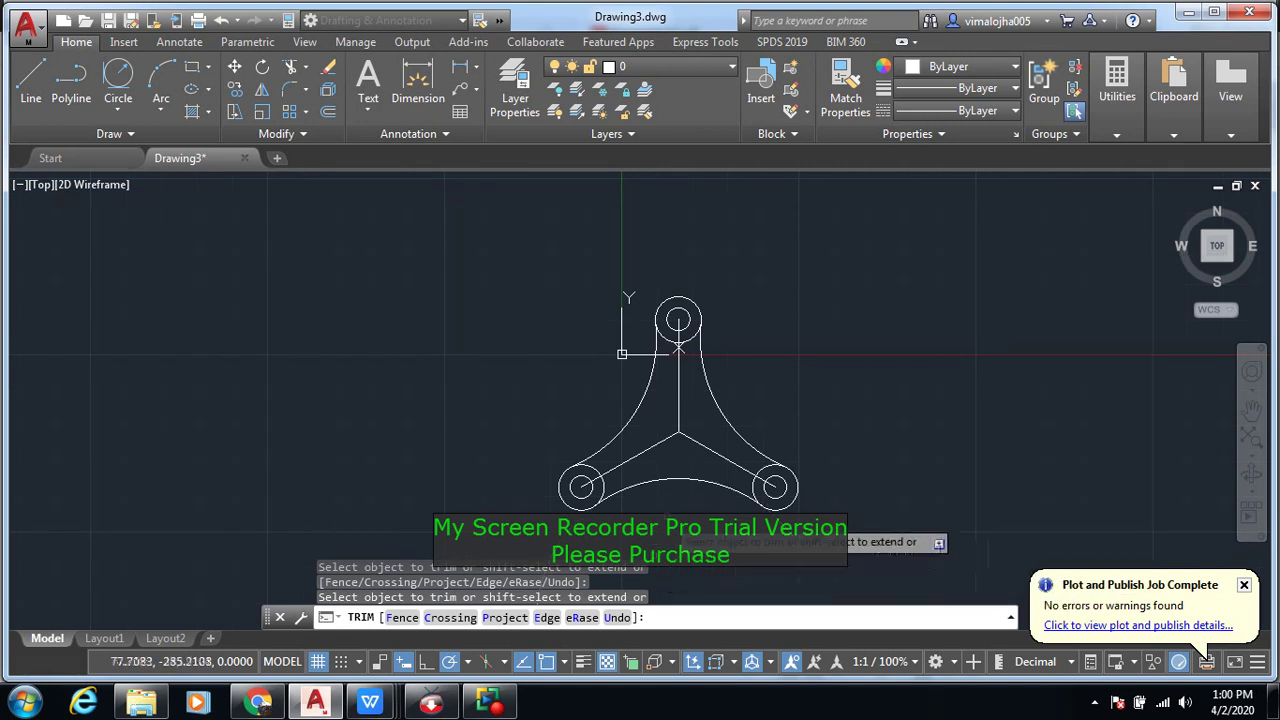
scroll(666, 521, down, 2)
scroll(668, 518, up, 4)
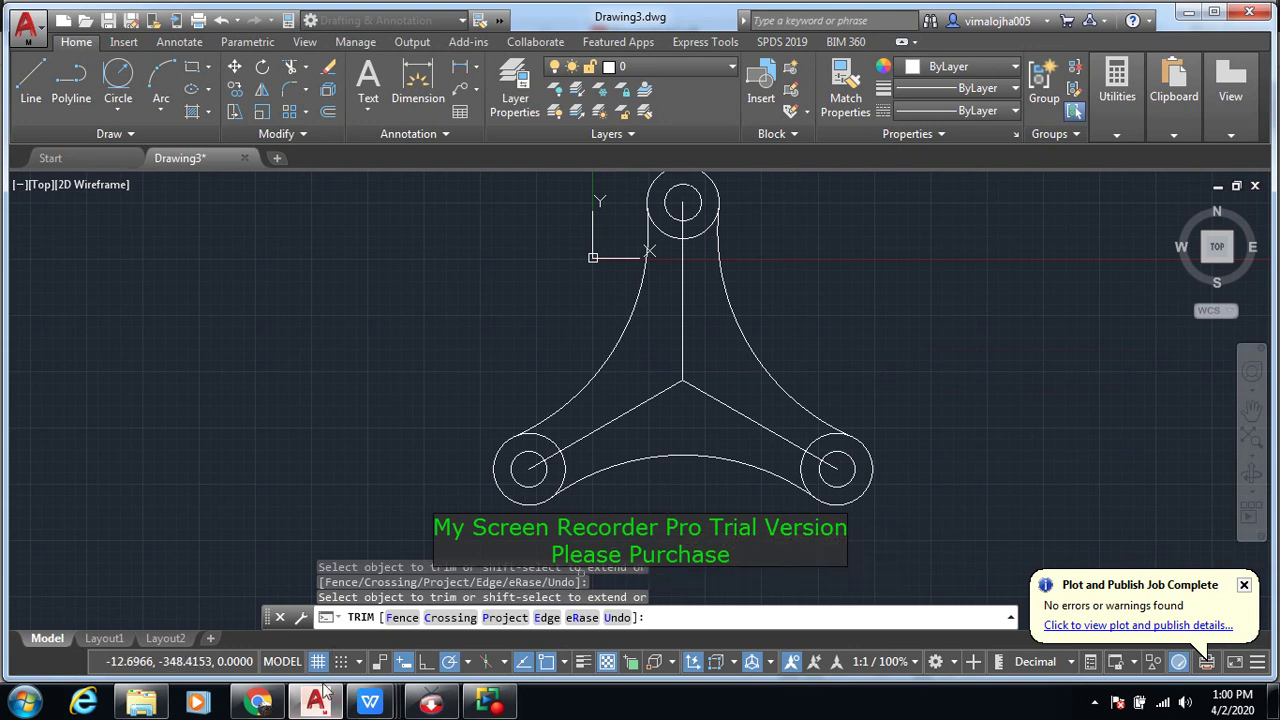
mouse_move(369, 703)
click(128, 612)
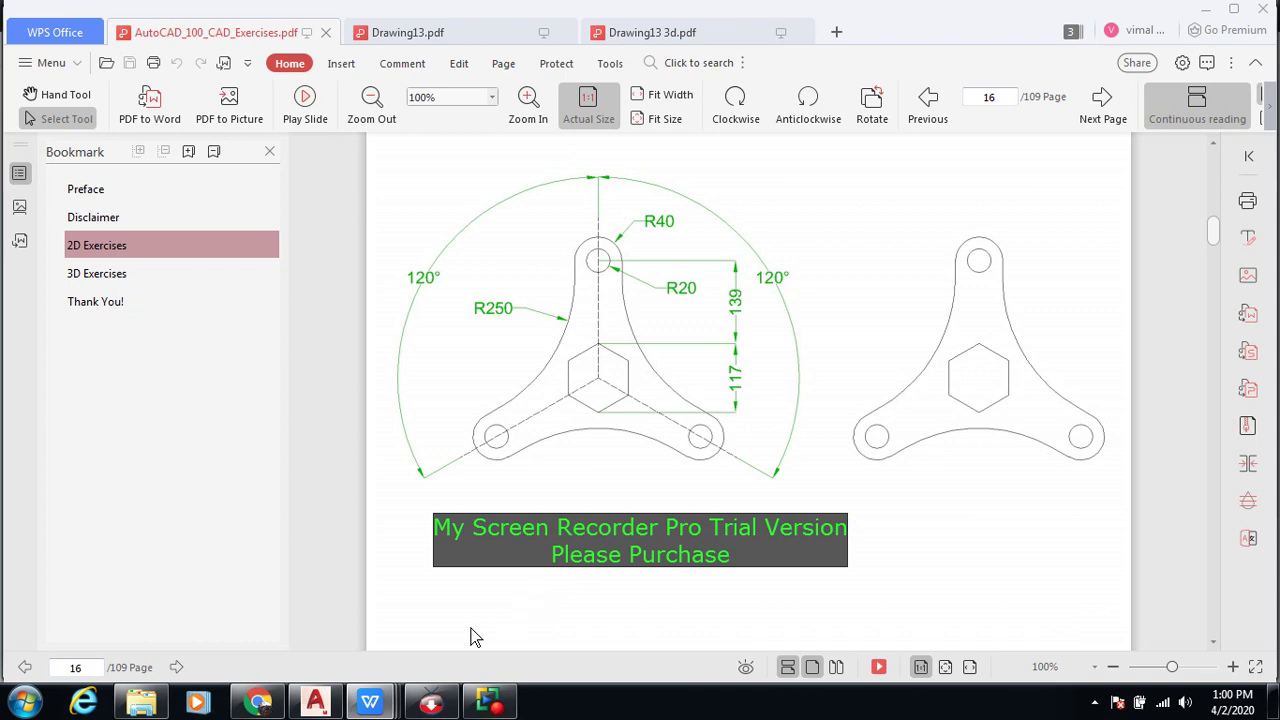
click(333, 697)
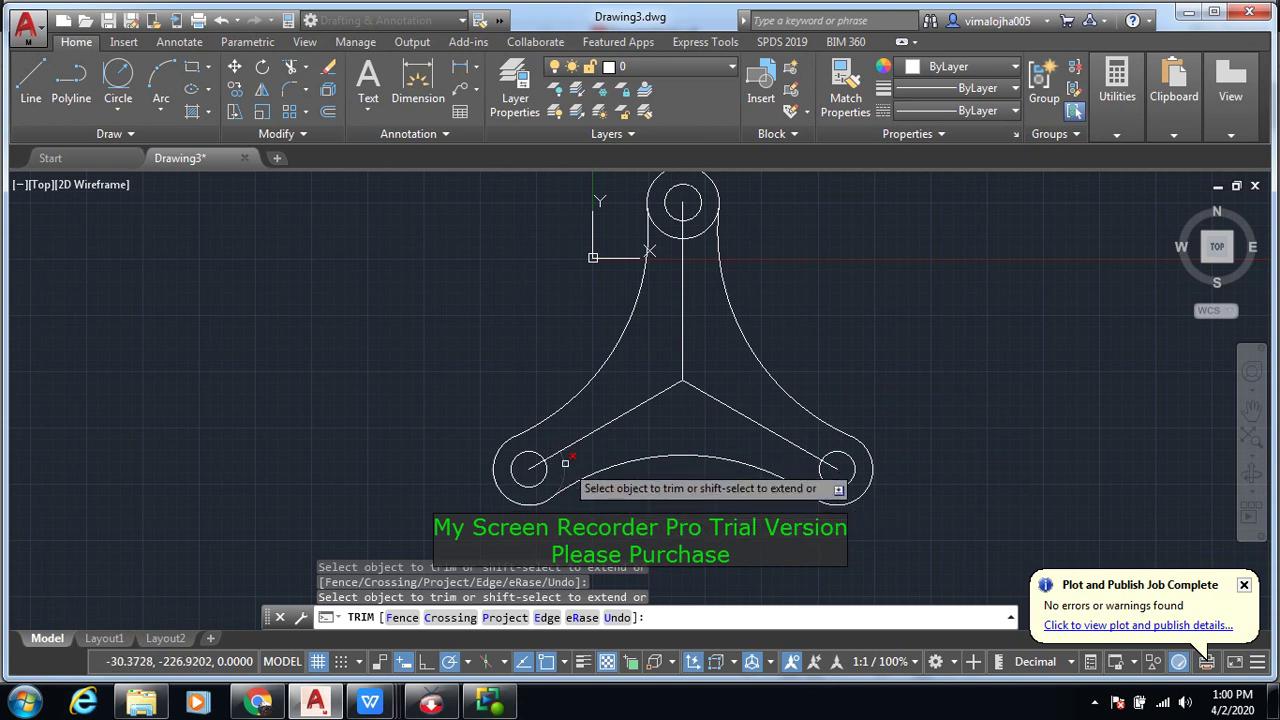
Step: Trim the inner arc of the top lobe circle with a crossing window
click(676, 232)
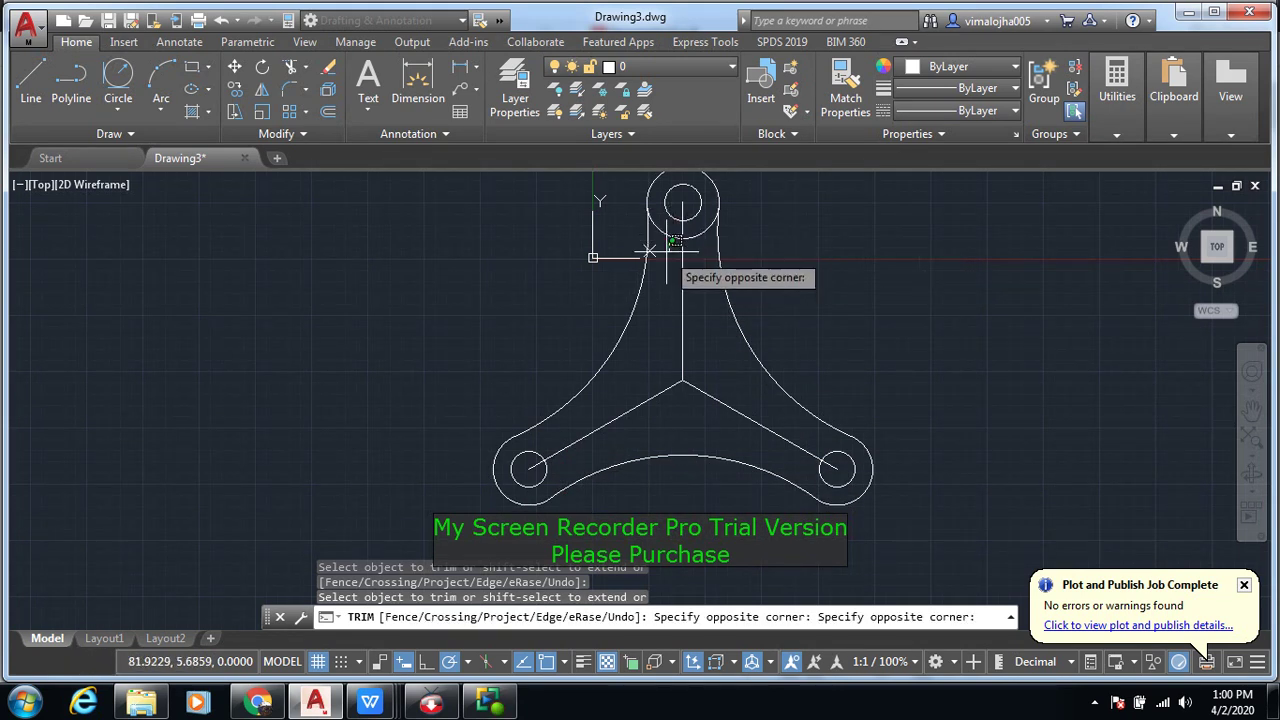
click(667, 238)
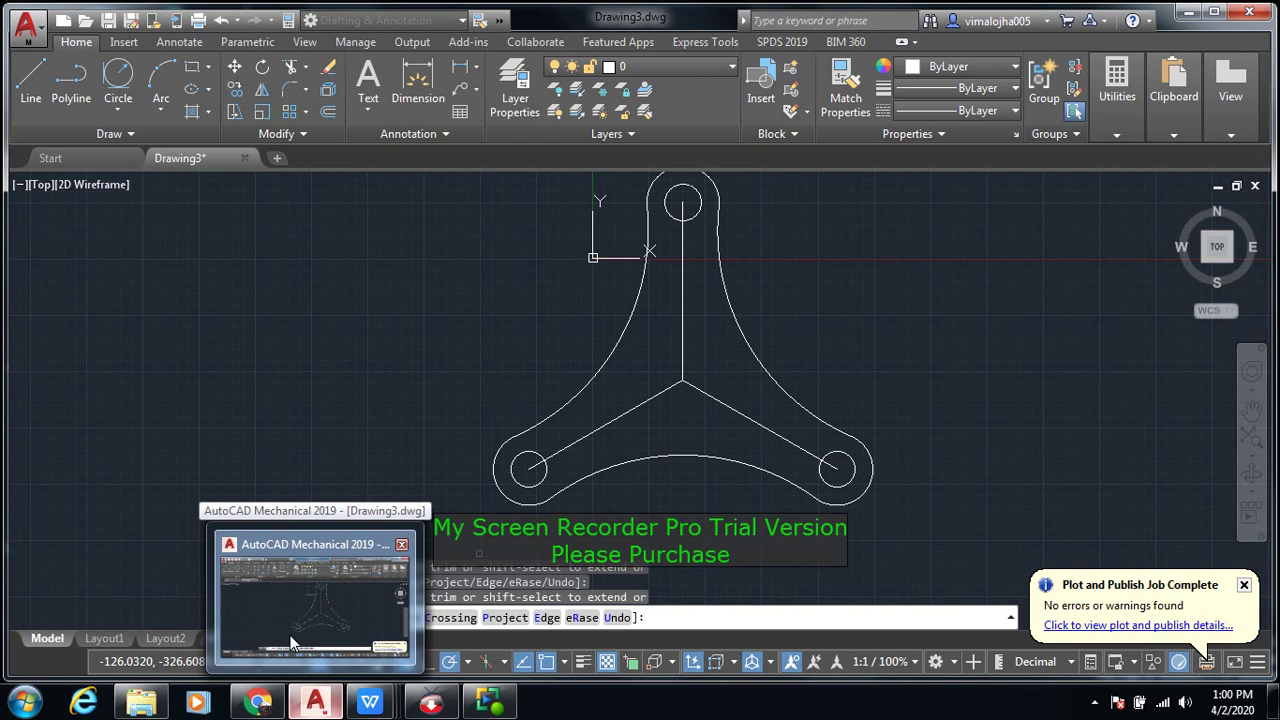
mouse_move(370, 702)
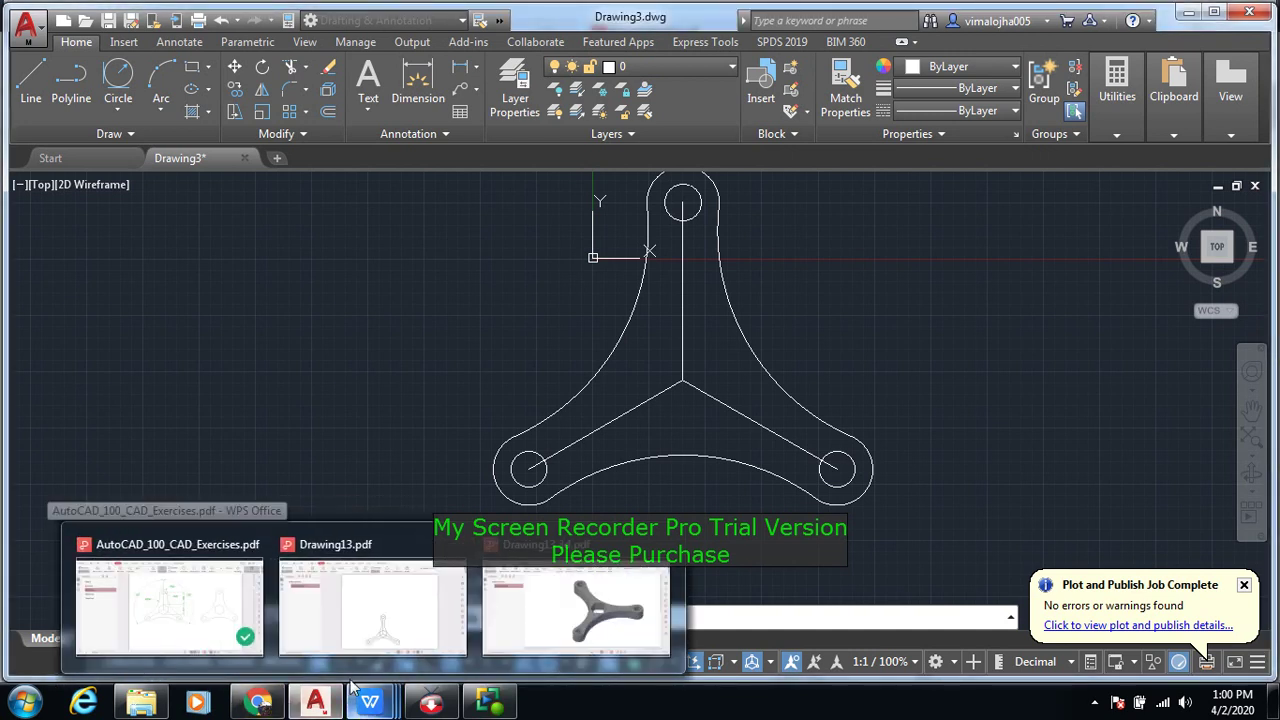
click(226, 635)
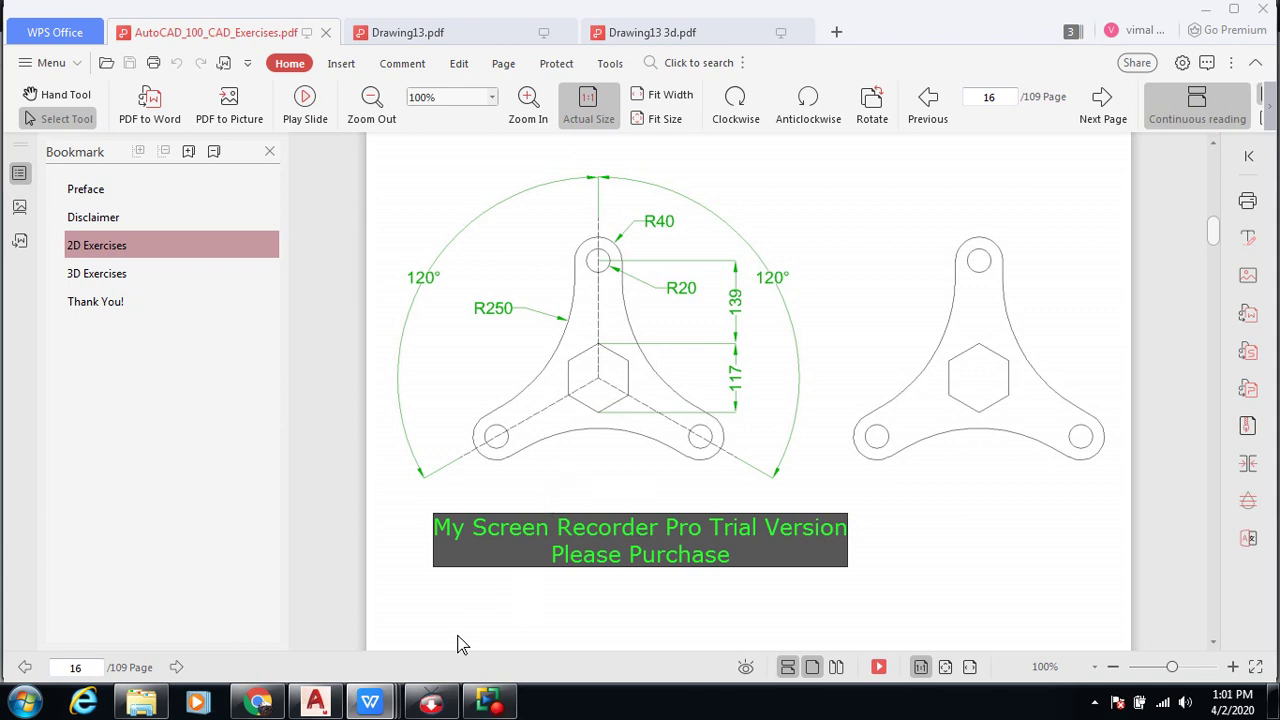
click(315, 702)
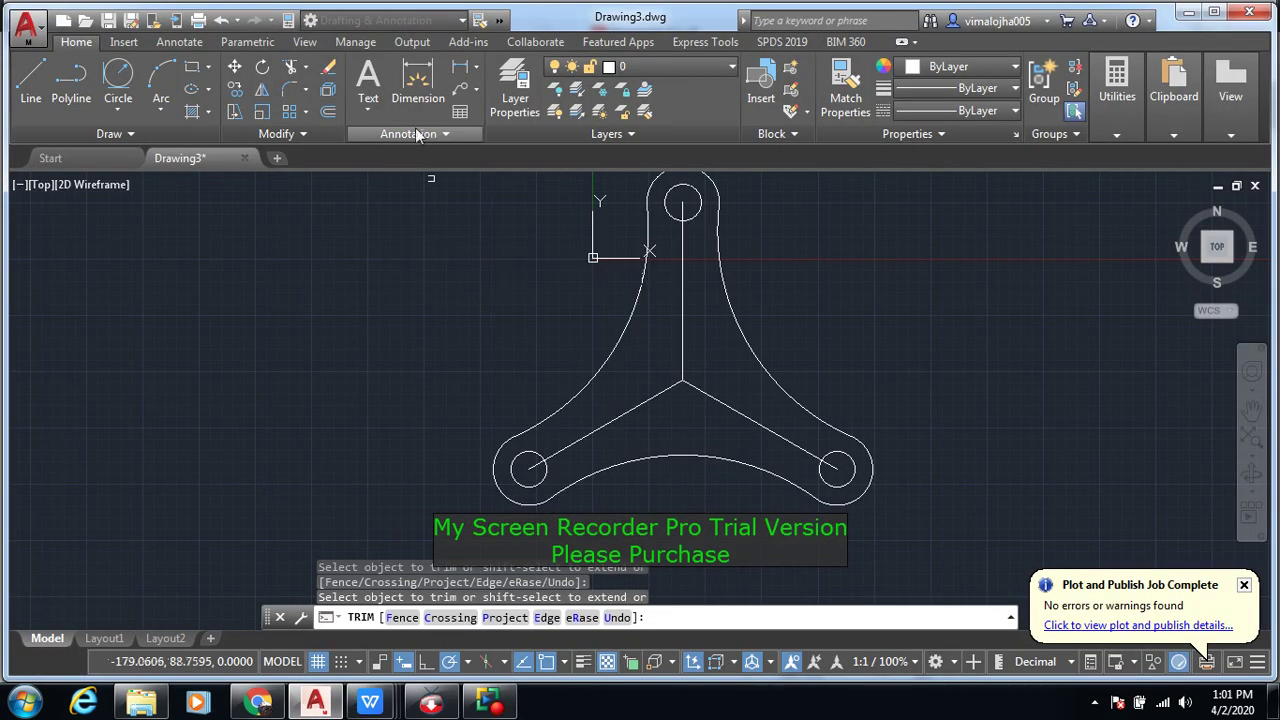
Step: Draw a 6-sided polygon at the centre-line junction, circumscribed about radius 58.5
click(209, 67)
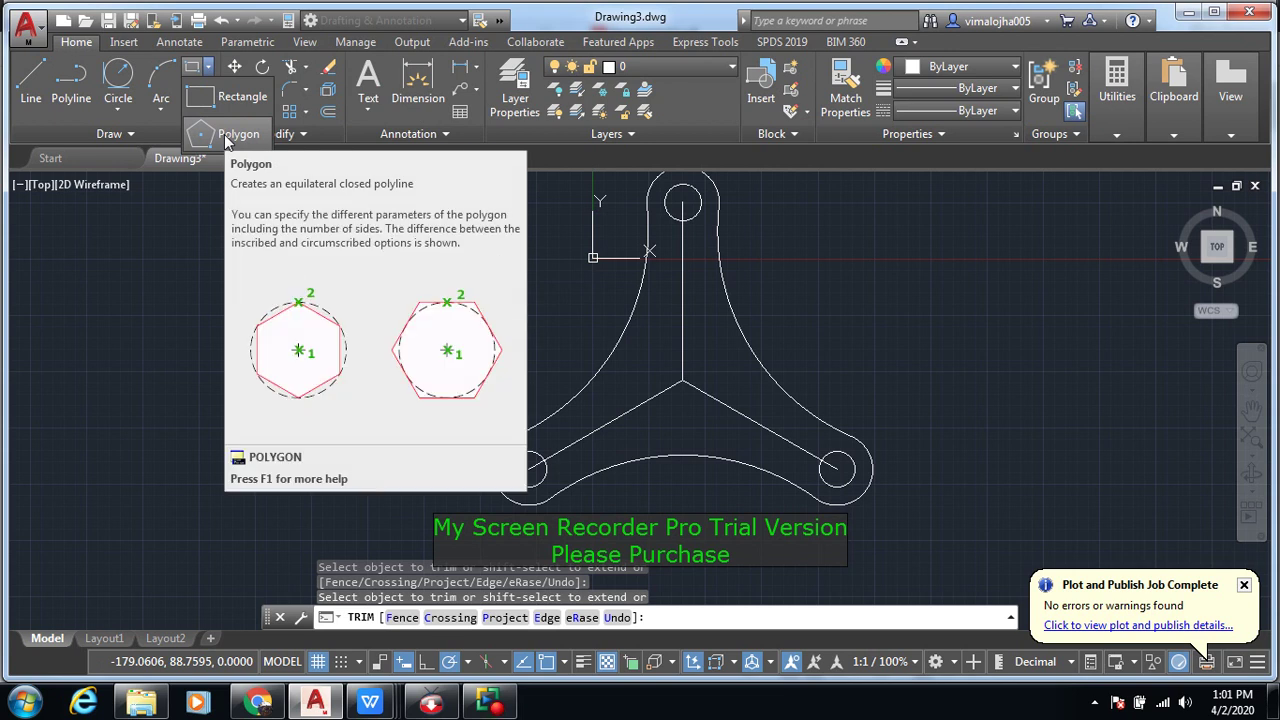
click(226, 138)
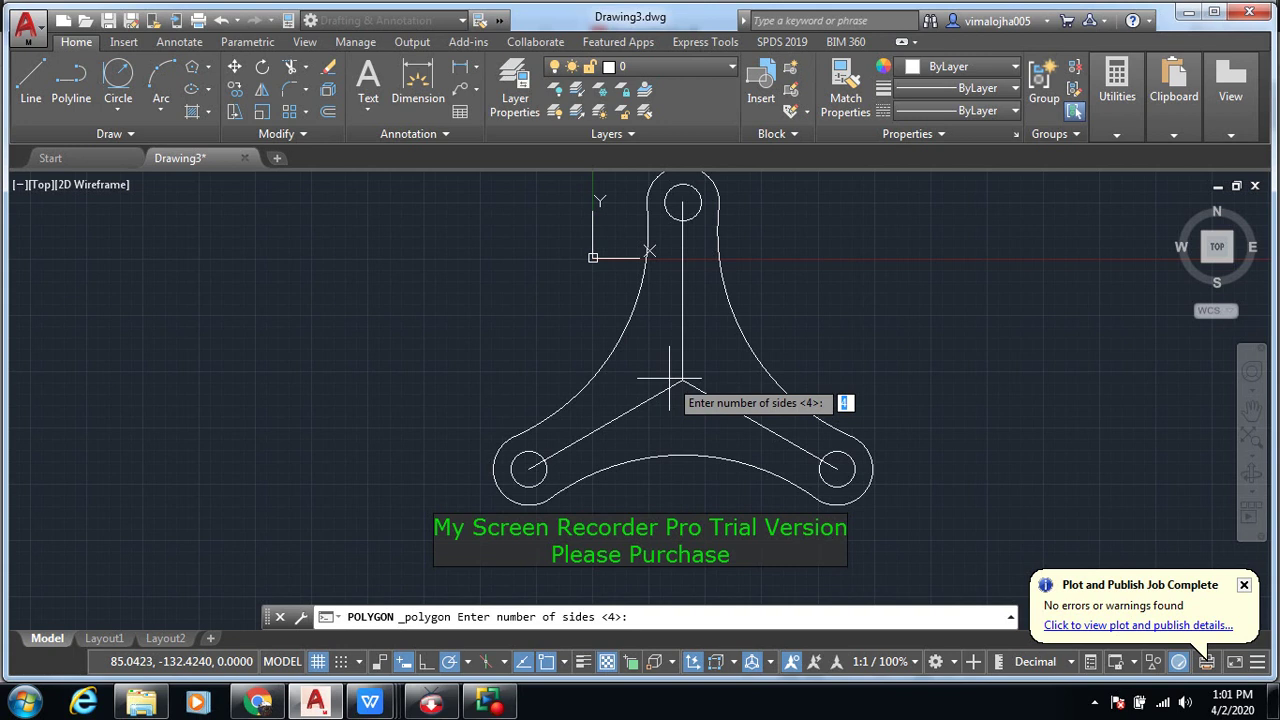
text(6)
key(Return)
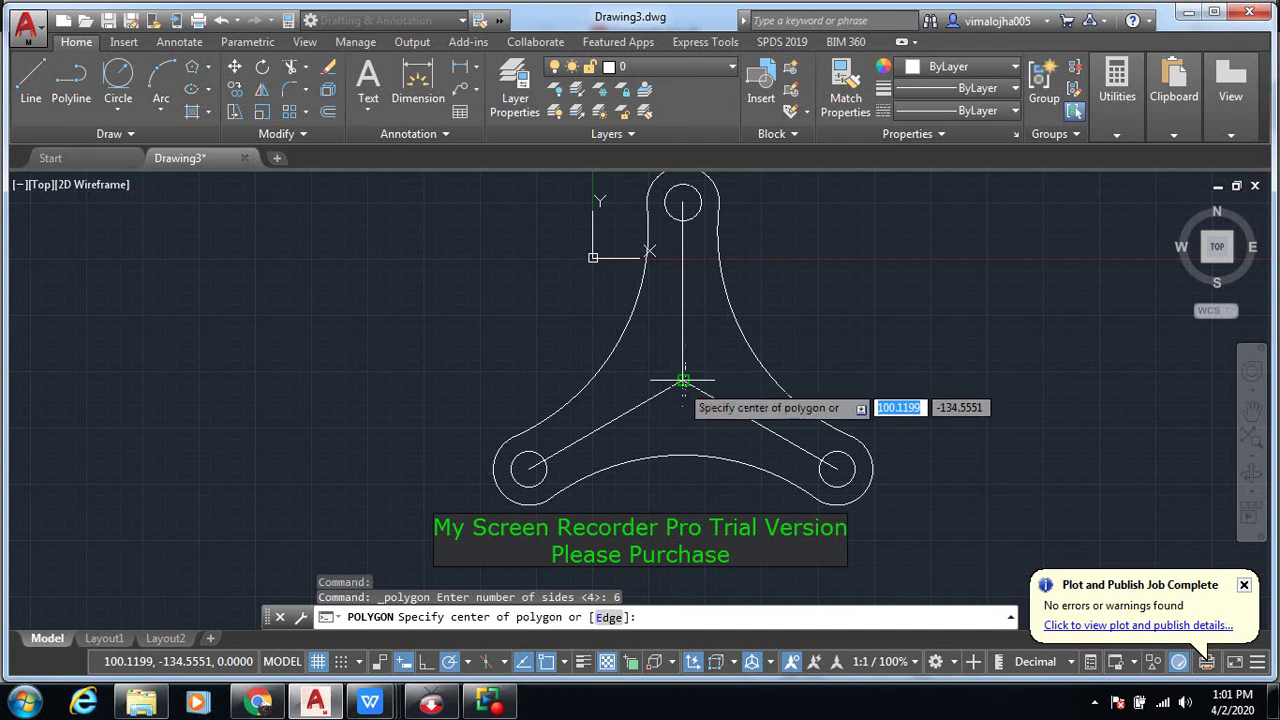
click(682, 381)
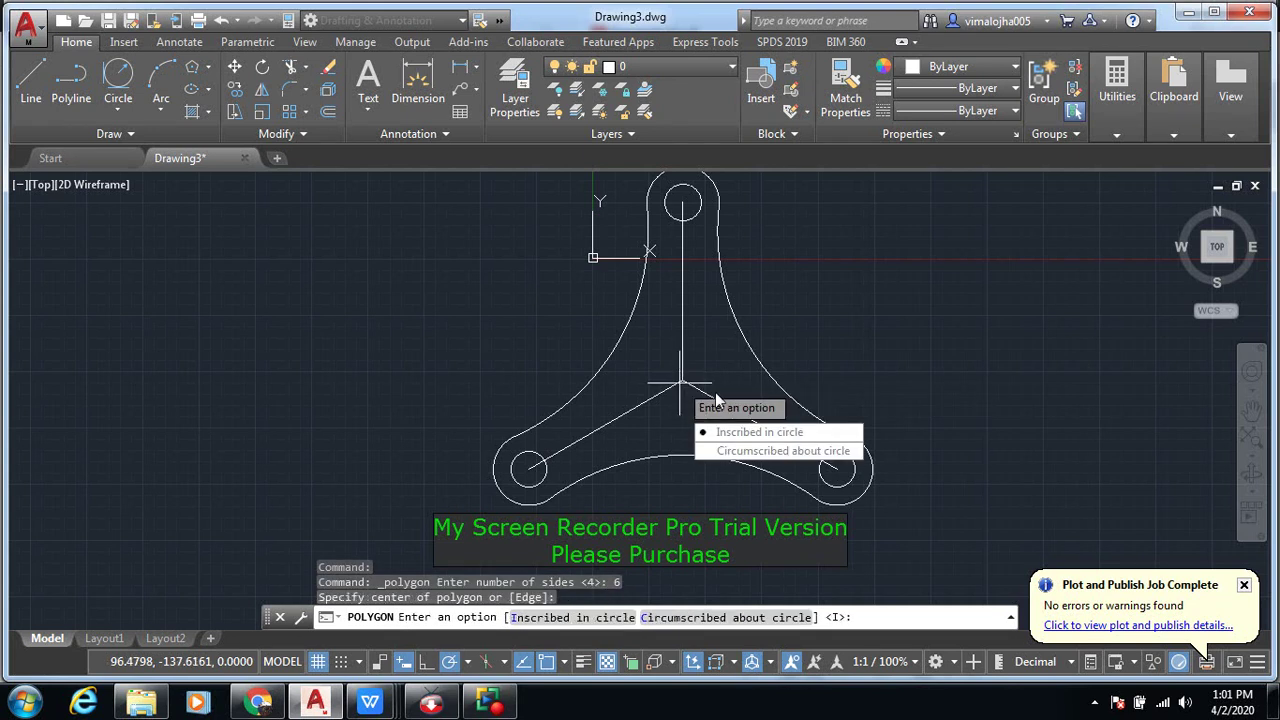
click(756, 451)
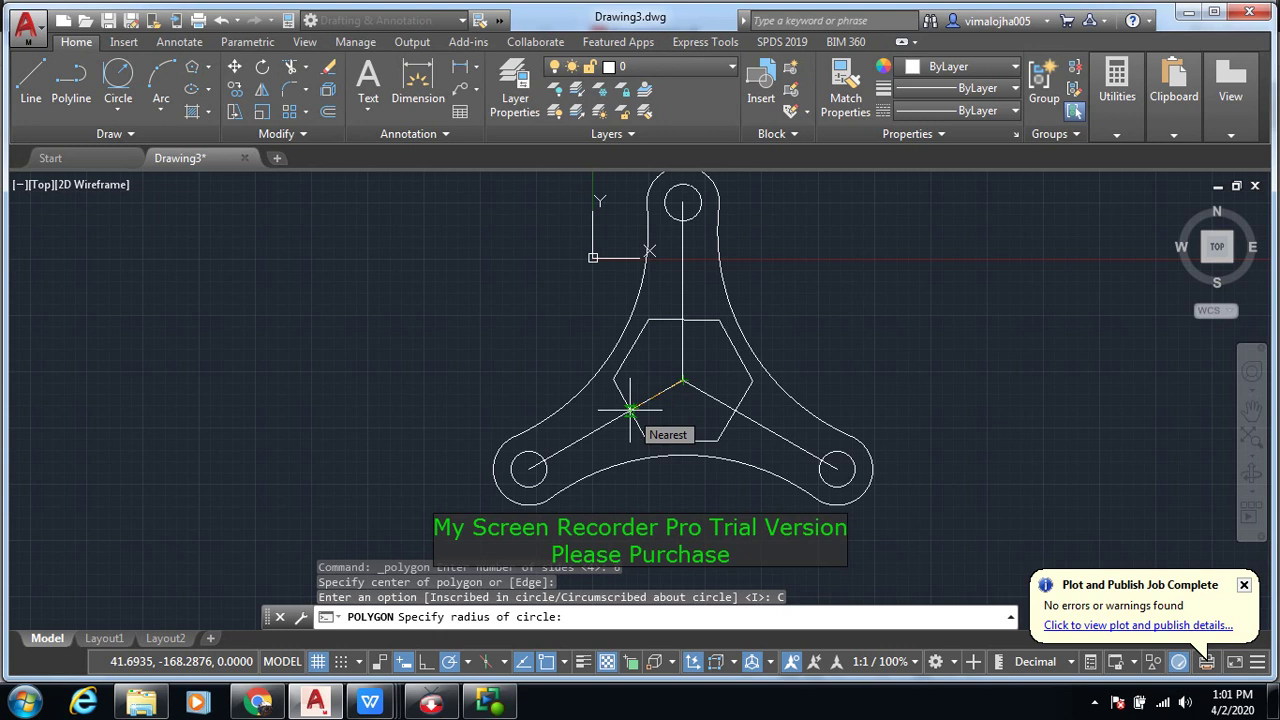
text(58)
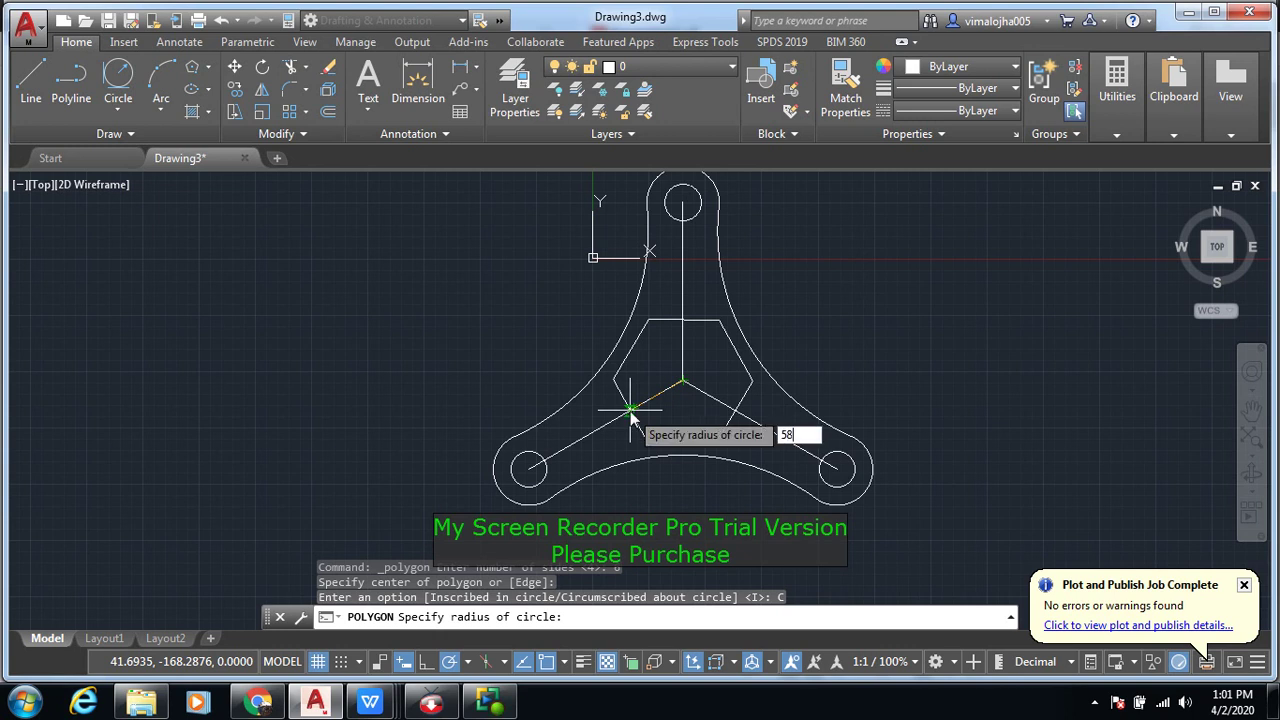
text(.5)
key(Return)
key(Return)
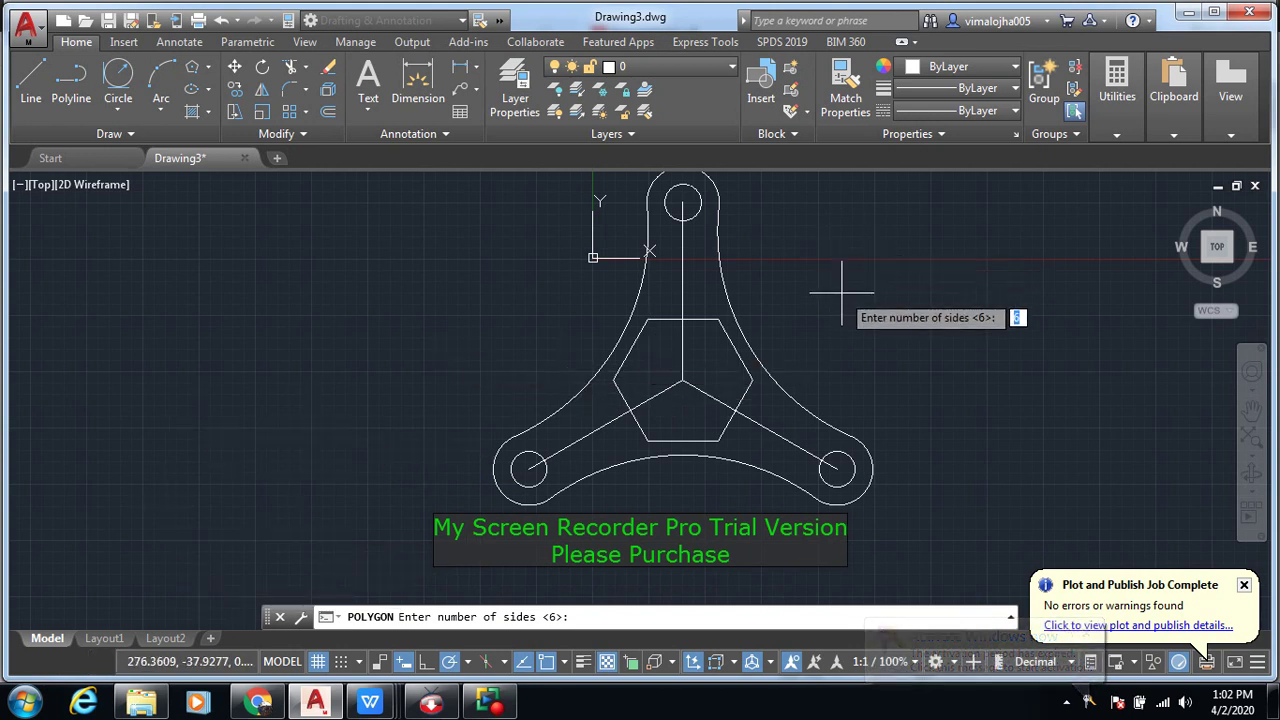
Step: Cancel the restarted POLYGON command with Esc
scroll(841, 293, up, 1)
scroll(841, 293, down, 1)
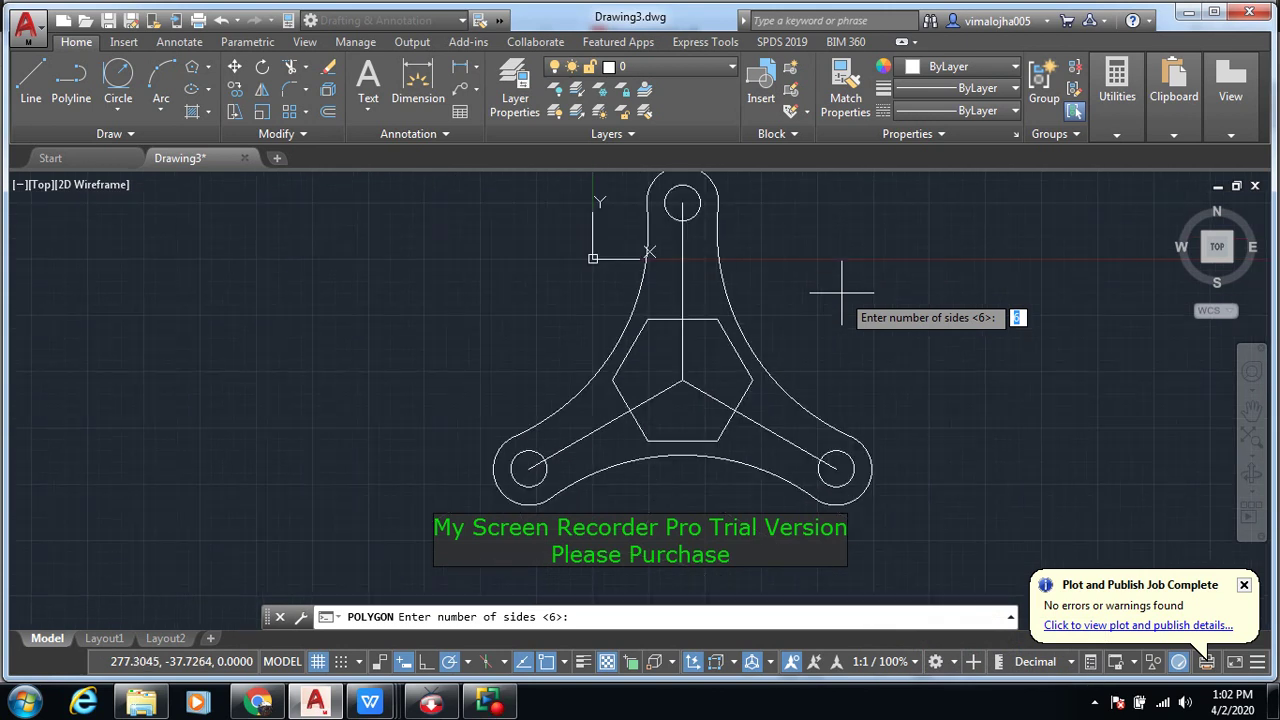
key(Escape)
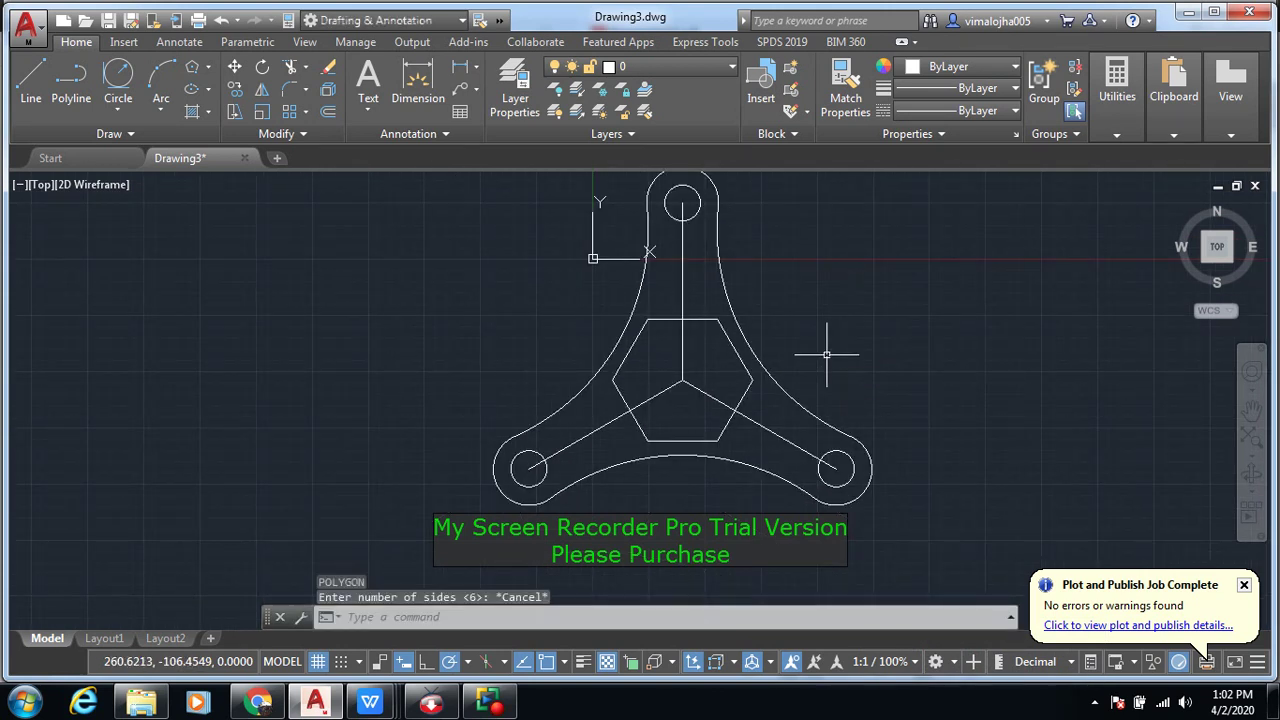